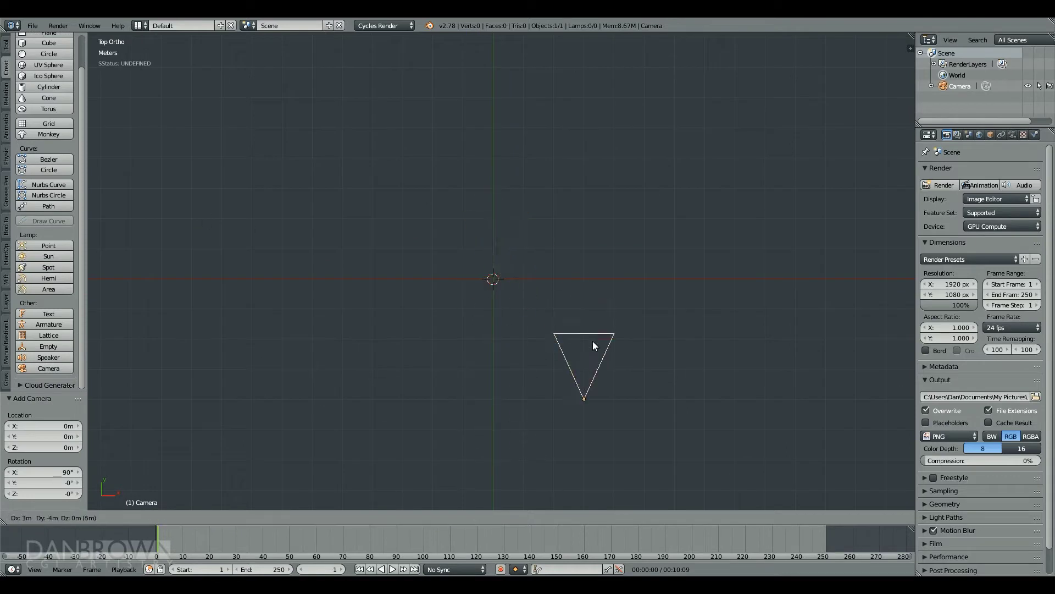
- Add an empty at the origin, name it MAIN_CONTROL and enlarge its display size
{"action": "left_click", "coordinate": [48, 346]}
{"action": "left_click", "coordinate": [990, 135]}
{"action": "left_click", "coordinate": [969, 172]}
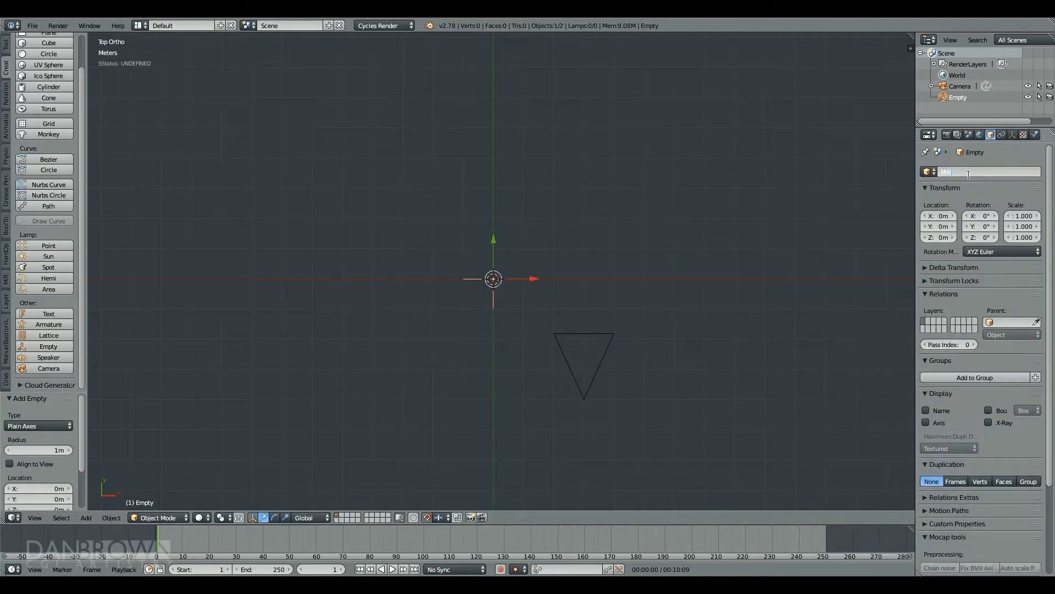
{"action": "left_click", "coordinate": [1013, 134]}
{"action": "left_click", "coordinate": [990, 198]}
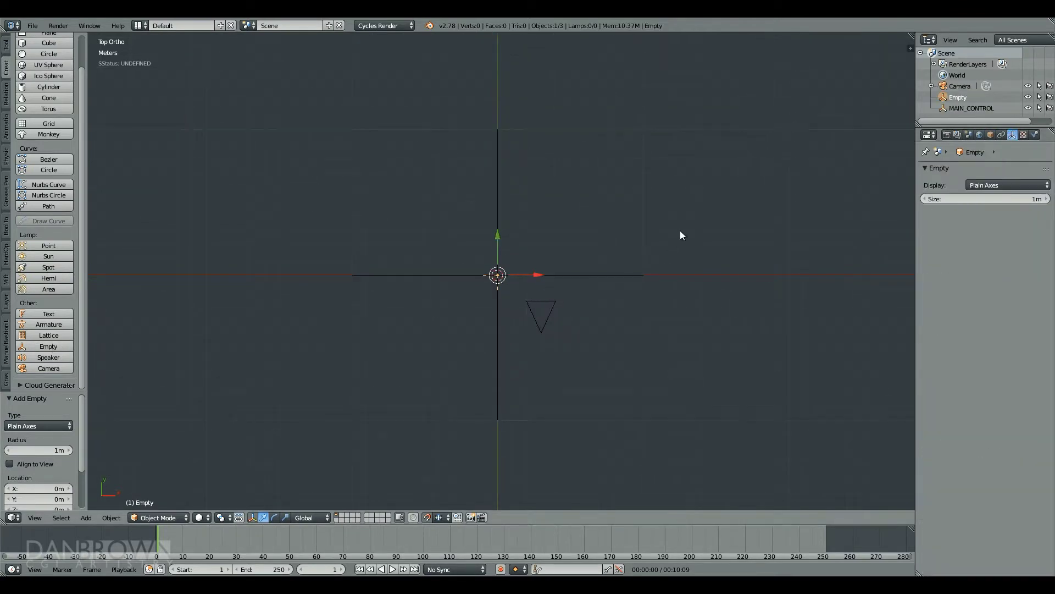
- Name the new empty LOOK and enlarge its display size
{"action": "left_click", "coordinate": [990, 135]}
{"action": "left_click", "coordinate": [968, 172]}
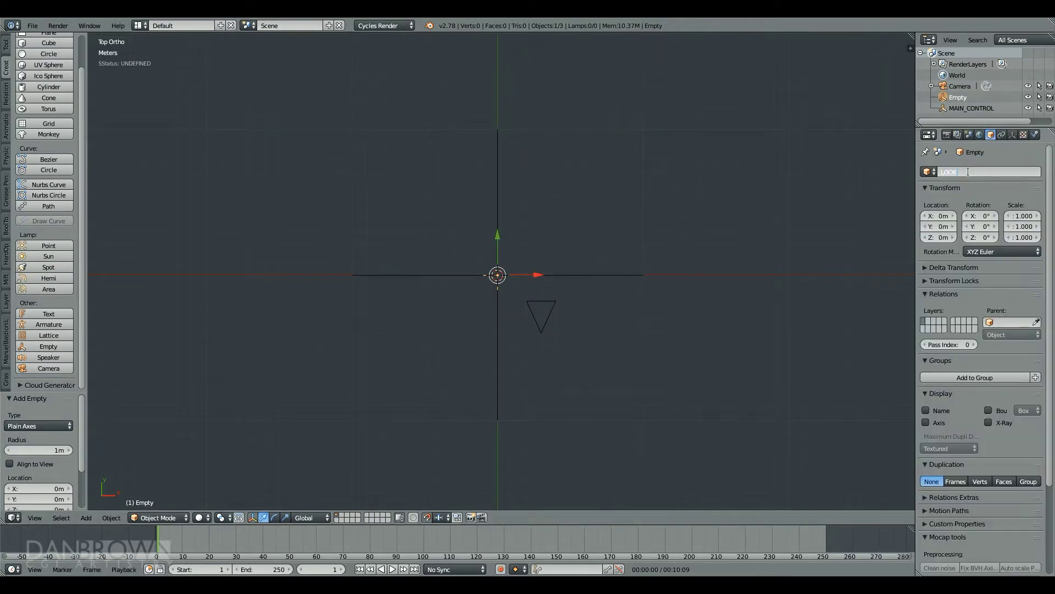
{"action": "left_click", "coordinate": [1012, 135]}
{"action": "scroll", "coordinate": [566, 310], "scroll_direction": "up", "scroll_amount": 2}
- Give the camera a Track To constraint targeting LOOK, with To set to -Z and Up set to Y
{"action": "right_click", "coordinate": [565, 310]}
{"action": "left_click", "coordinate": [1001, 134]}
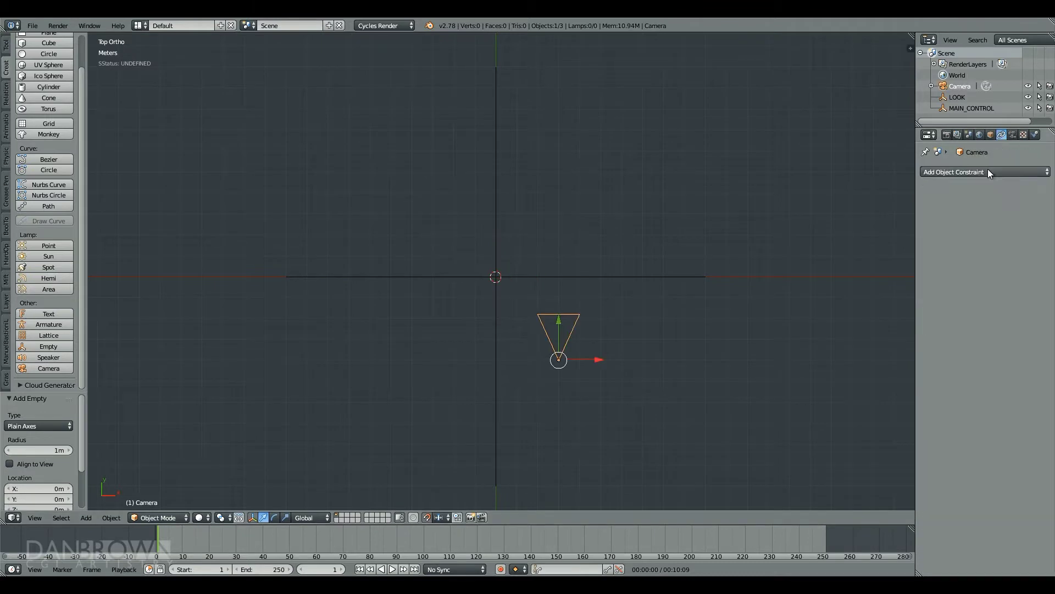
{"action": "left_click", "coordinate": [987, 171]}
{"action": "left_click", "coordinate": [930, 264]}
{"action": "left_click", "coordinate": [1007, 213]}
{"action": "left_click", "coordinate": [1026, 237]}
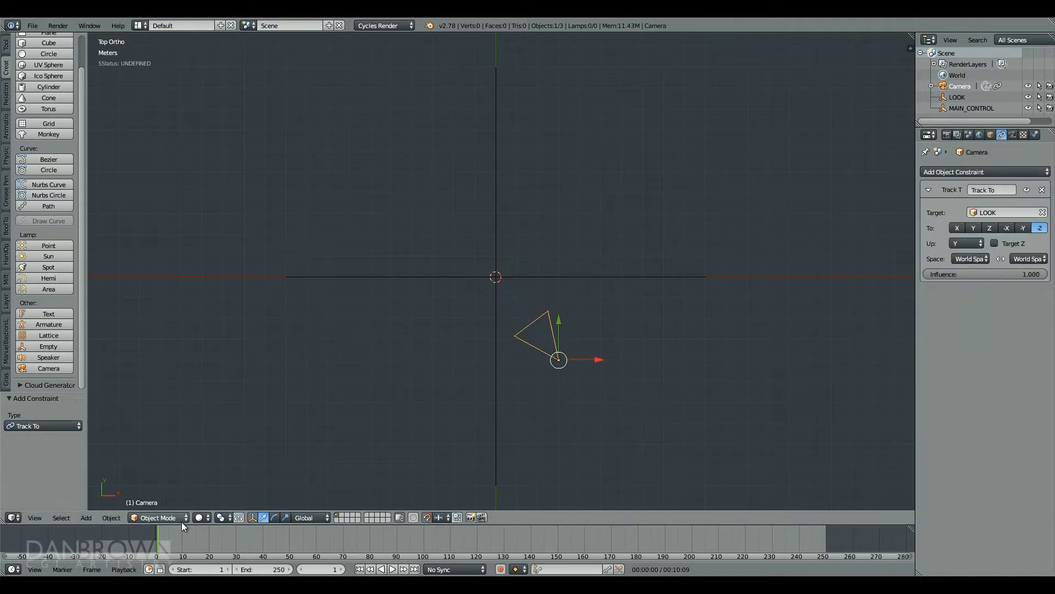
- Shrink the timeline area so the 3D view gets more room
{"action": "left_click_drag", "start_coordinate": [184, 525], "coordinate": [187, 447]}
{"action": "key", "text": "alt+a"}
{"action": "left_click", "coordinate": [311, 458]}
{"action": "left_click_drag", "start_coordinate": [286, 447], "coordinate": [287, 548]}
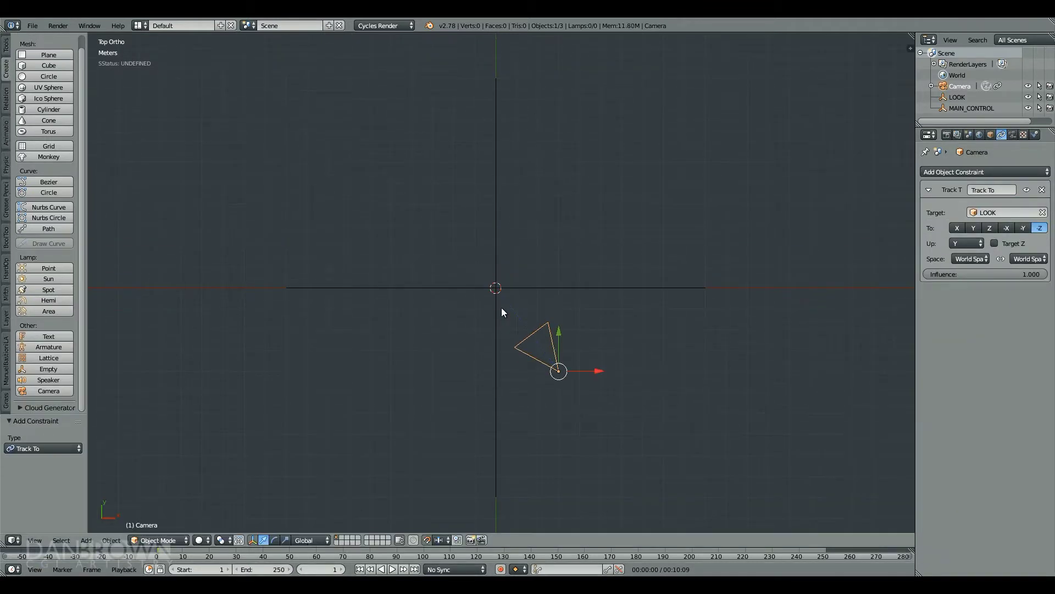
- Move the LOOK empty diagonally away from the origin and parent it to MAIN_CONTROL
{"action": "right_click", "coordinate": [499, 302]}
{"action": "key", "text": "g"}
{"action": "right_click", "coordinate": [510, 286], "text": "shift"}
{"action": "key", "text": "ctrl+p"}
{"action": "left_click", "coordinate": [510, 298]}
- Try to parent the camera to MAIN_CONTROL
{"action": "right_click", "coordinate": [550, 352]}
{"action": "right_click", "coordinate": [524, 292], "text": "shift"}
{"action": "key", "text": "ctrl+p"}
{"action": "left_click", "coordinate": [524, 291]}
{"action": "key", "text": "ctrl+z"}
- Parent the camera to the MAIN_CONTROL empty and shift the camera slightly farther out along X
{"action": "right_click", "coordinate": [528, 290], "text": "shift"}
{"action": "right_click", "coordinate": [537, 331]}
{"action": "right_click", "coordinate": [511, 293], "text": "shift"}
{"action": "key", "text": "ctrl+p"}
{"action": "left_click", "coordinate": [511, 282]}
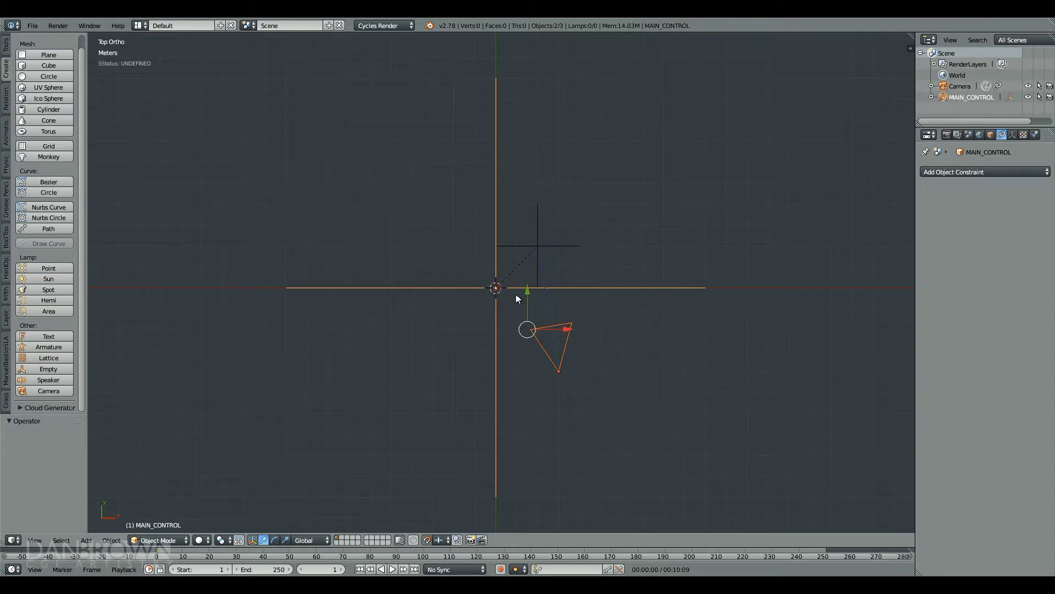
{"action": "right_click", "coordinate": [576, 259]}
{"action": "key", "text": "g"}
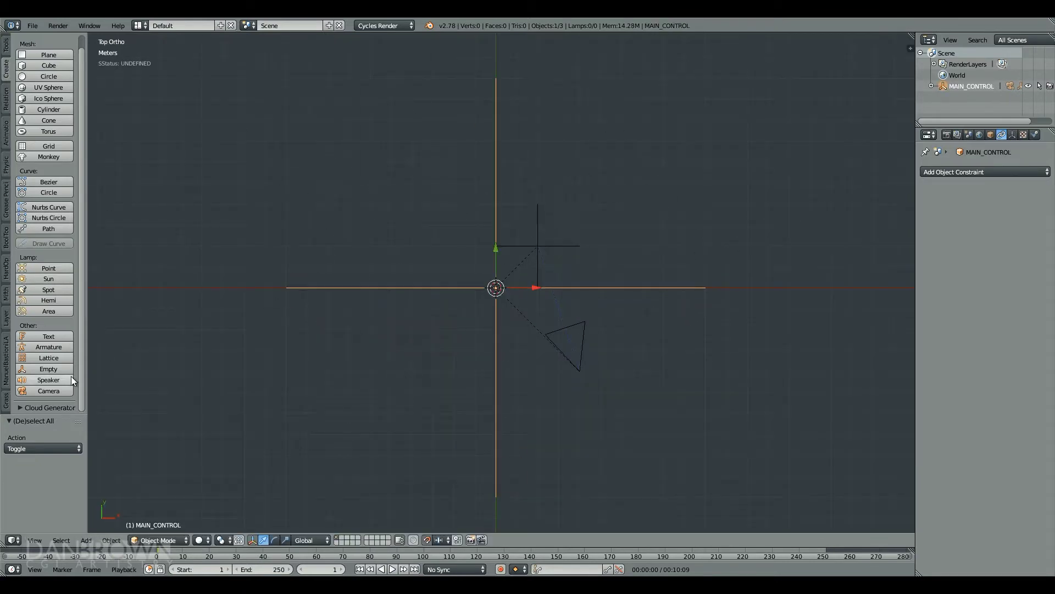
- Add an empty named Ship, enlarge its display size and show its name in the 3D view
{"action": "left_click", "coordinate": [49, 369]}
{"action": "left_click", "coordinate": [990, 135]}
{"action": "left_click", "coordinate": [981, 172]}
{"action": "type", "text": "Ship"}
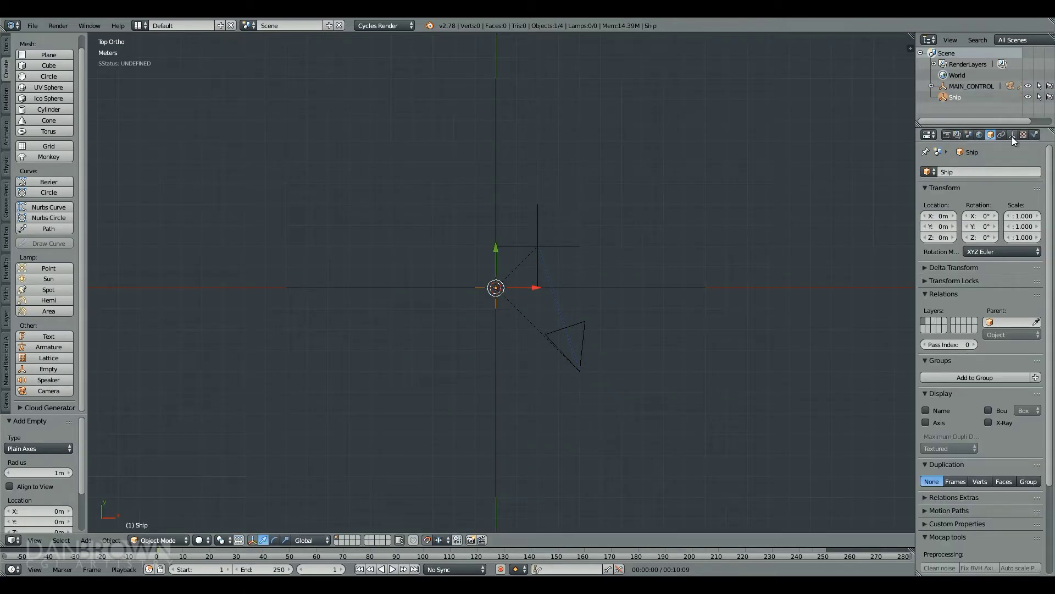
{"action": "left_click", "coordinate": [1012, 135]}
{"action": "left_click", "coordinate": [990, 135]}
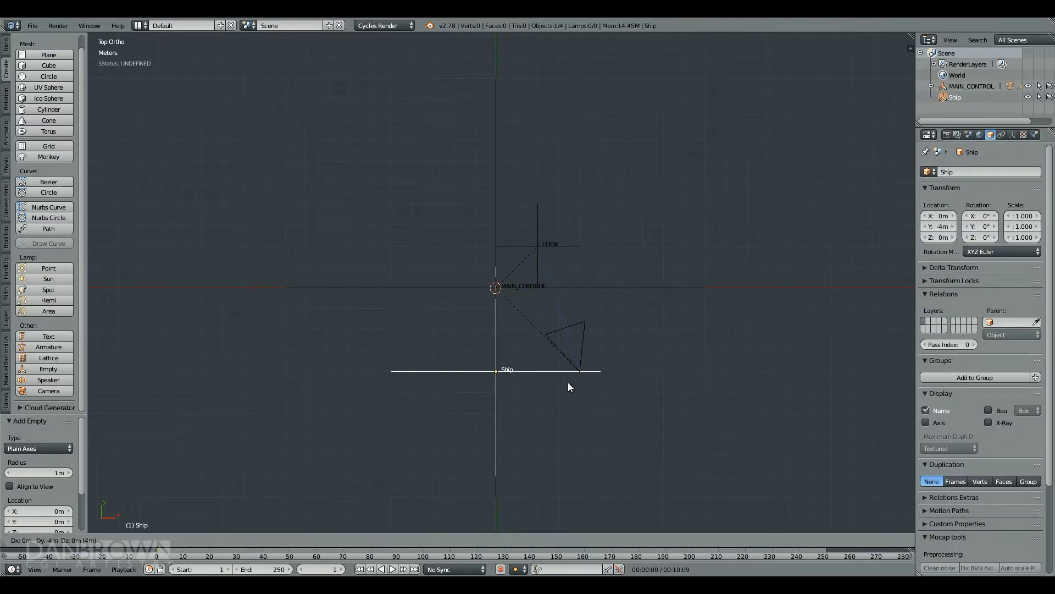
- Move the Ship empty -4 m along Y and parent it to MAIN_CONTROL, keeping its transform
{"action": "left_click", "coordinate": [568, 383]}
{"action": "right_click", "coordinate": [612, 287], "text": "shift"}
{"action": "key", "text": "ctrl+p"}
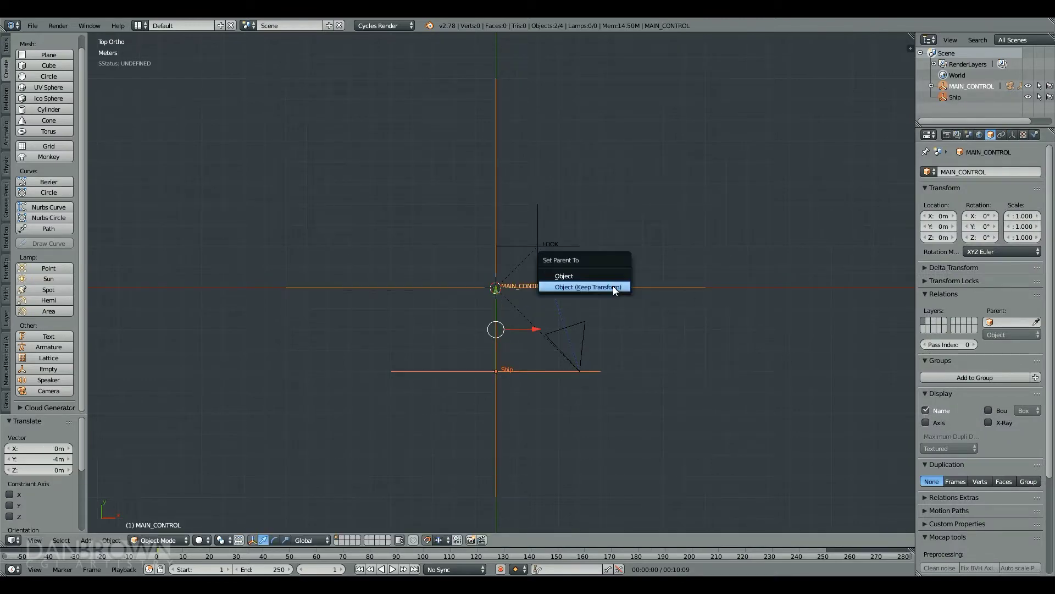
{"action": "left_click", "coordinate": [613, 287]}
- Enable Textured Solid, Matcap, Backface Culling and Ambient Occlusion for the 3D view's shading
{"action": "right_click", "coordinate": [575, 285]}
{"action": "middle_click_drag", "start_coordinate": [575, 283], "coordinate": [895, 58]}
{"action": "key", "text": "n"}
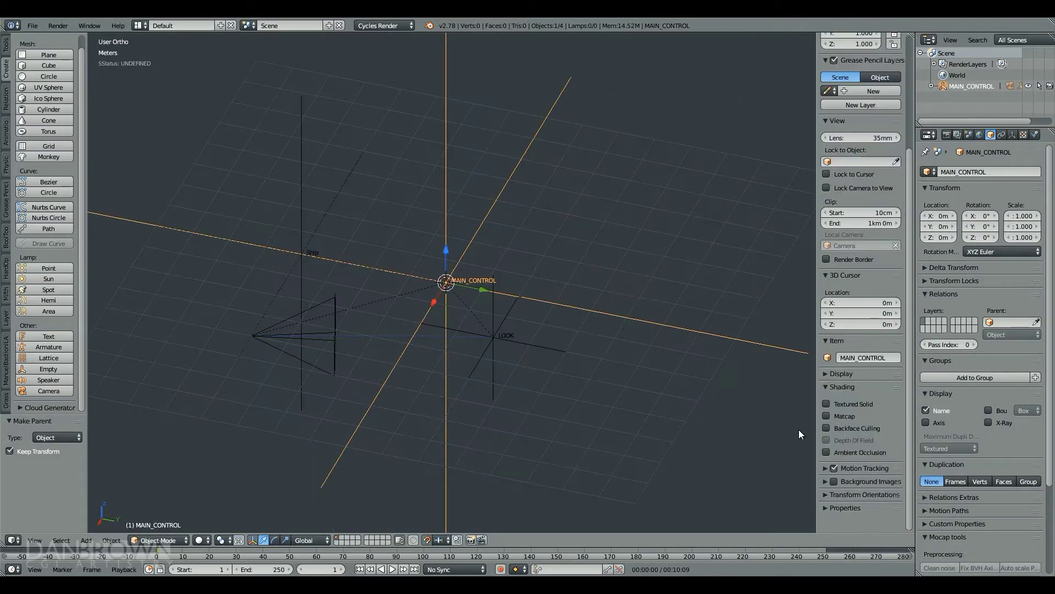
{"action": "middle_click_drag", "start_coordinate": [803, 365], "coordinate": [578, 284]}
{"action": "key", "text": "a"}
- Save the scene as a blend file in the E:\WORK folder
{"action": "left_click", "coordinate": [32, 25]}
{"action": "left_click", "coordinate": [54, 101]}
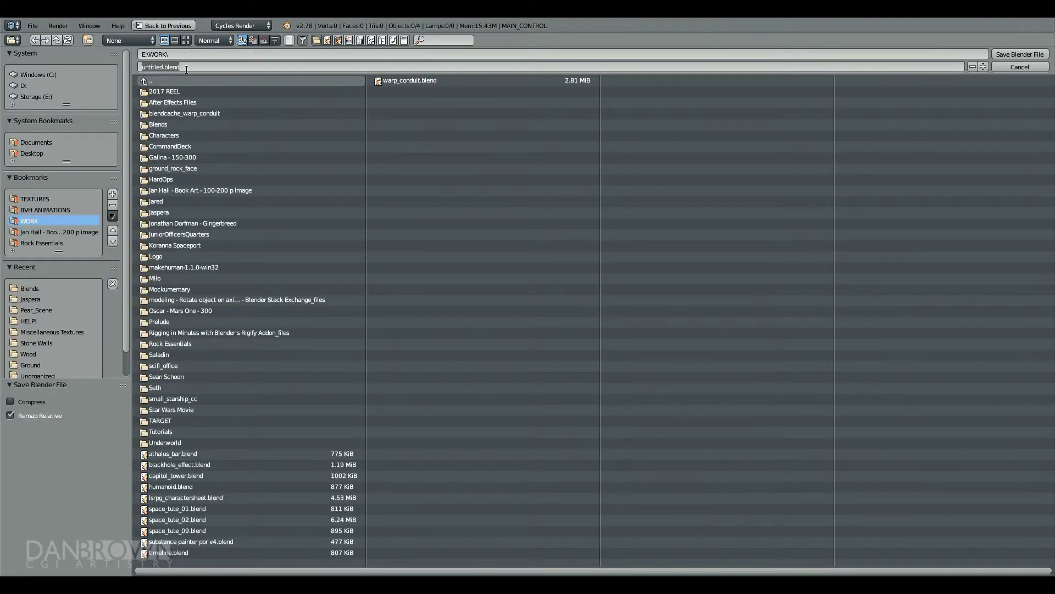
{"action": "left_click", "coordinate": [1043, 68]}
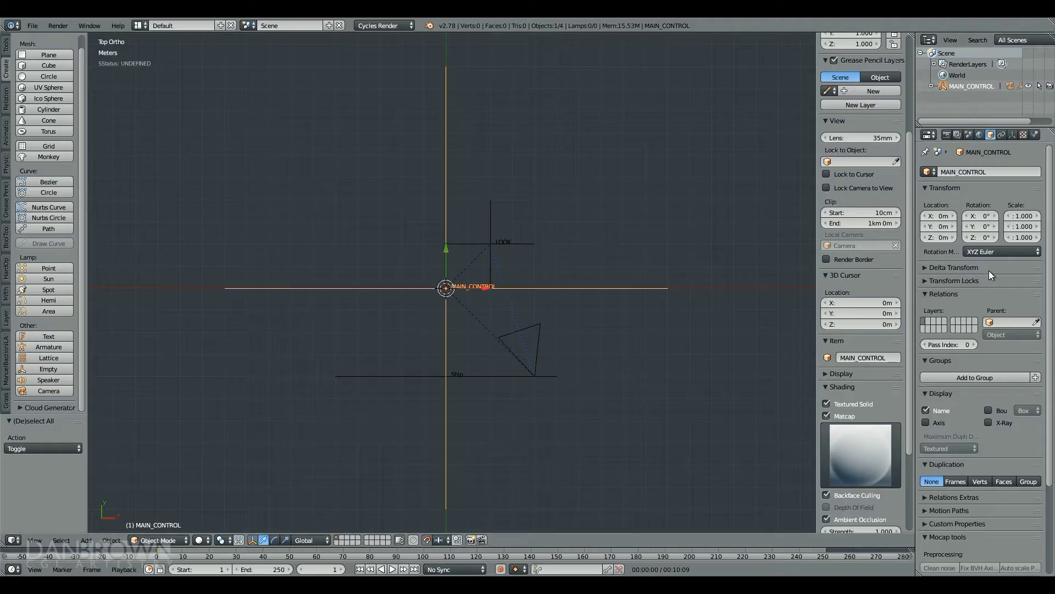
- Set the world's background colour to an Environment Texture
{"action": "left_click", "coordinate": [980, 139]}
{"action": "left_click", "coordinate": [1044, 251]}
{"action": "left_click", "coordinate": [1044, 251]}
{"action": "left_click", "coordinate": [834, 130]}
- Load warpdropout_bg.jpg from the TEXTURES\Skies folder as the environment image and set the background strength to 5
{"action": "left_click", "coordinate": [1025, 264]}
{"action": "left_click", "coordinate": [35, 199]}
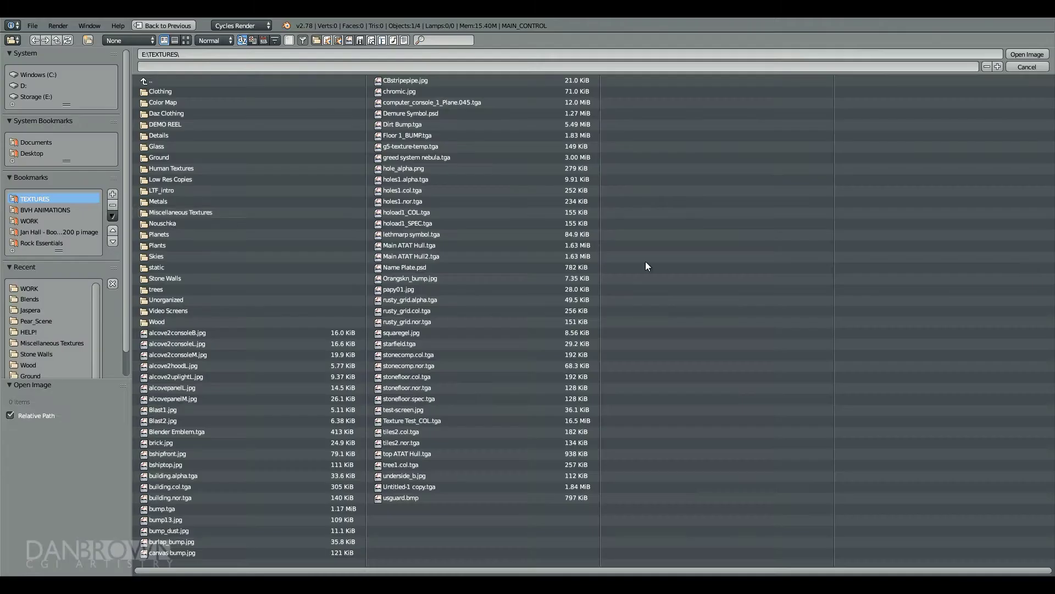
{"action": "left_click", "coordinate": [176, 254]}
{"action": "left_click", "coordinate": [186, 41]}
{"action": "scroll", "coordinate": [679, 459], "scroll_direction": "down", "scroll_amount": 10}
{"action": "scroll", "coordinate": [678, 458], "scroll_direction": "down", "scroll_amount": 2}
{"action": "left_click", "coordinate": [508, 432]}
{"action": "left_click", "coordinate": [678, 259]}
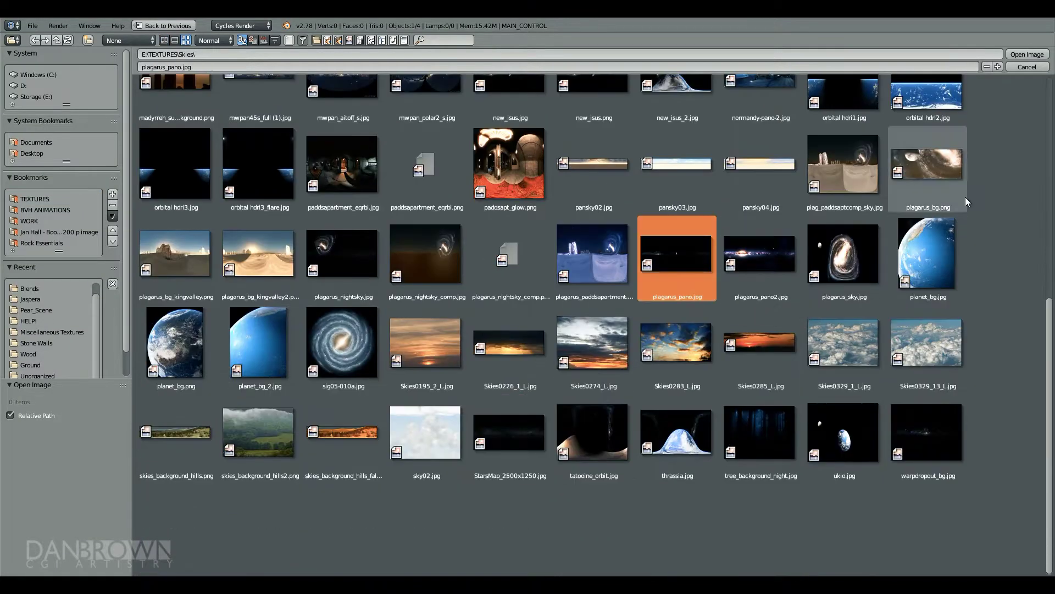
{"action": "double_click", "coordinate": [927, 428]}
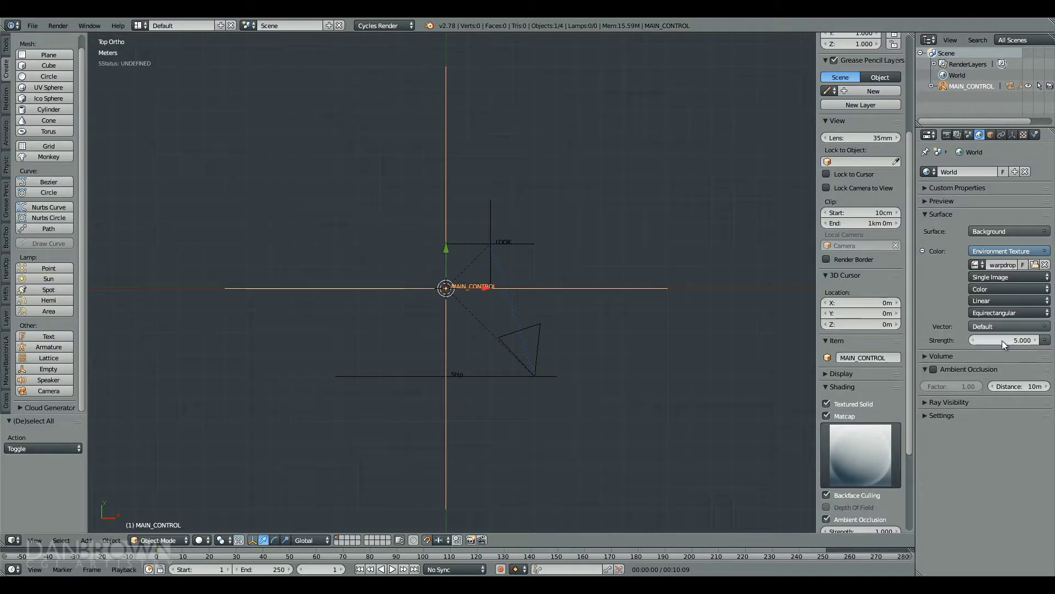
- Add a mesh circle at the origin, rotate it 90° in the side view to stand upright, and scale it by 7
{"action": "left_click", "coordinate": [44, 76]}
{"action": "key", "text": "KP_3"}
{"action": "key", "text": "Tab"}
{"action": "key", "text": "a"}
{"action": "key", "text": "a"}
{"action": "type", "text": "r90"}
{"action": "key", "text": "Return"}
{"action": "key", "text": "s"}
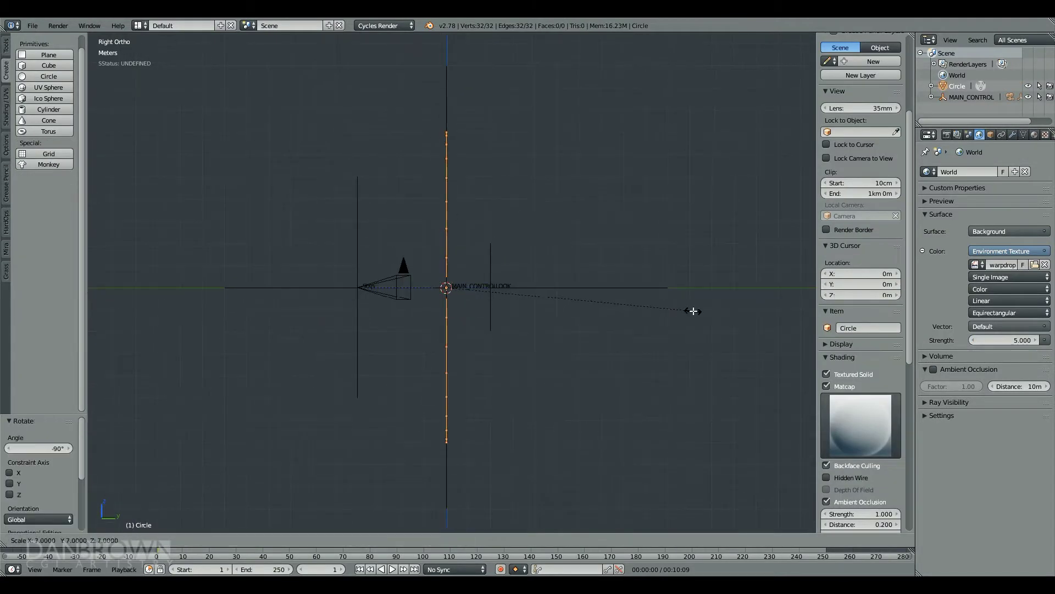
{"action": "left_click", "coordinate": [694, 311]}
- Extrude the circle along Y into a tube and stretch its far end to make it very long
{"action": "key", "text": "e"}
{"action": "left_click", "coordinate": [643, 295]}
{"action": "key", "text": "g"}
{"action": "left_click", "coordinate": [709, 292]}
{"action": "key", "text": "g"}
{"action": "left_click", "coordinate": [734, 288]}
{"action": "key", "text": "g"}
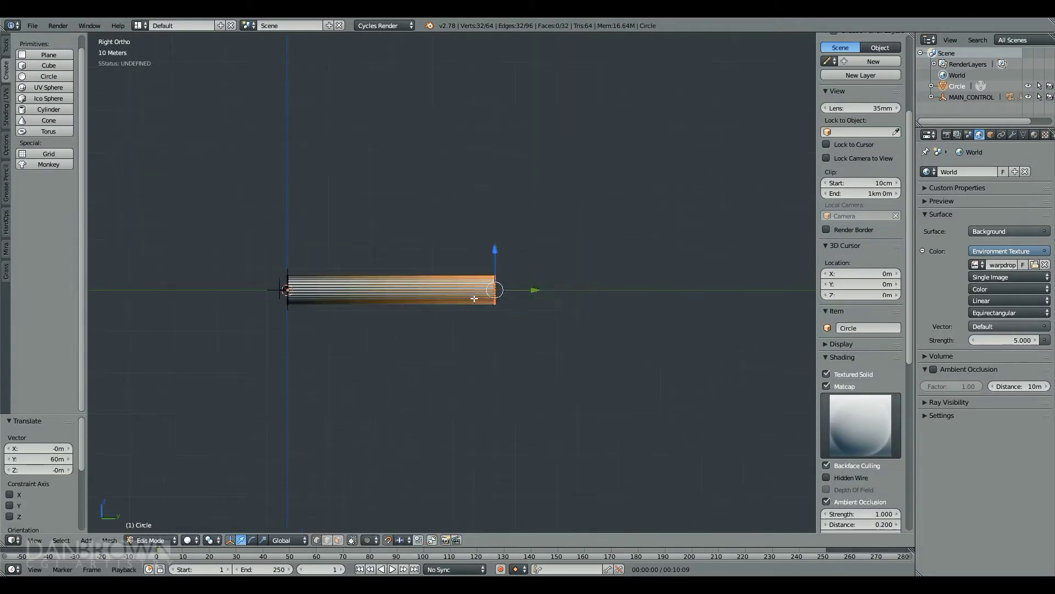
{"action": "left_click", "coordinate": [724, 293]}
- Add eleven evenly spaced loop cuts around the tube along its length
{"action": "key", "text": "a"}
{"action": "scroll", "coordinate": [469, 287], "scroll_direction": "up", "scroll_amount": 3}
{"action": "double_click", "coordinate": [470, 287]}
{"action": "key", "text": "a"}
{"action": "scroll", "coordinate": [470, 288], "scroll_direction": "up", "scroll_amount": 4}
{"action": "middle_click_drag", "start_coordinate": [470, 287], "coordinate": [696, 217]}
- Unwrap the entire tube with a Cylinder Projection from the front view
{"action": "key", "text": "a"}
{"action": "key", "text": "KP_3"}
{"action": "key", "text": "KP_1"}
{"action": "key", "text": "u"}
{"action": "left_click", "coordinate": [660, 306]}
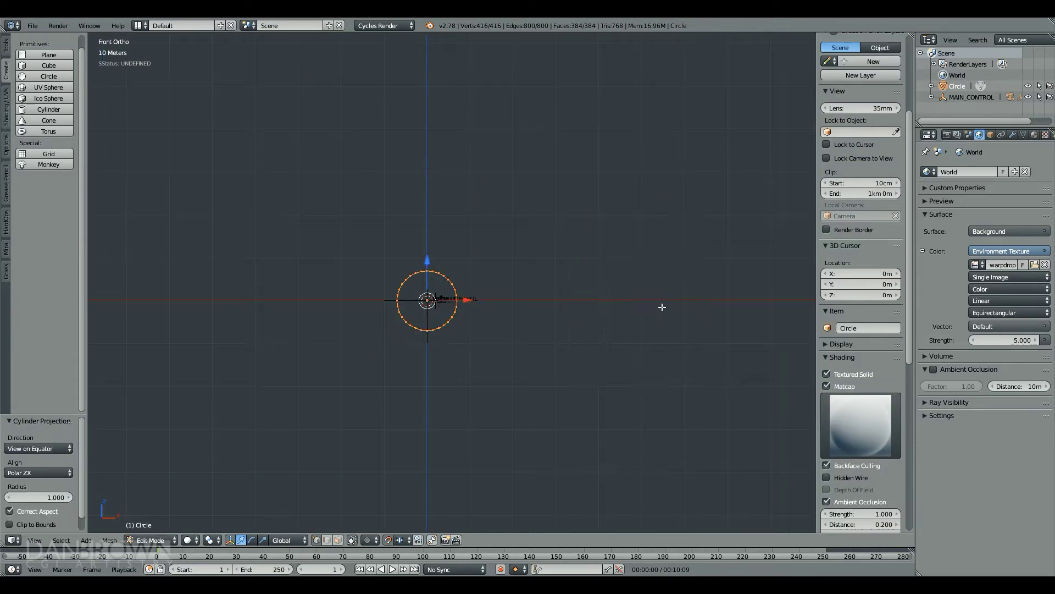
- Open a UV/Image Editor below the 3D view, select all the tube's UVs and move the island upward
{"action": "left_click_drag", "start_coordinate": [294, 547], "coordinate": [294, 367]}
{"action": "left_click", "coordinate": [12, 570]}
{"action": "left_click", "coordinate": [40, 484]}
{"action": "key", "text": "a"}
{"action": "middle_click_drag", "start_coordinate": [525, 515], "coordinate": [550, 430]}
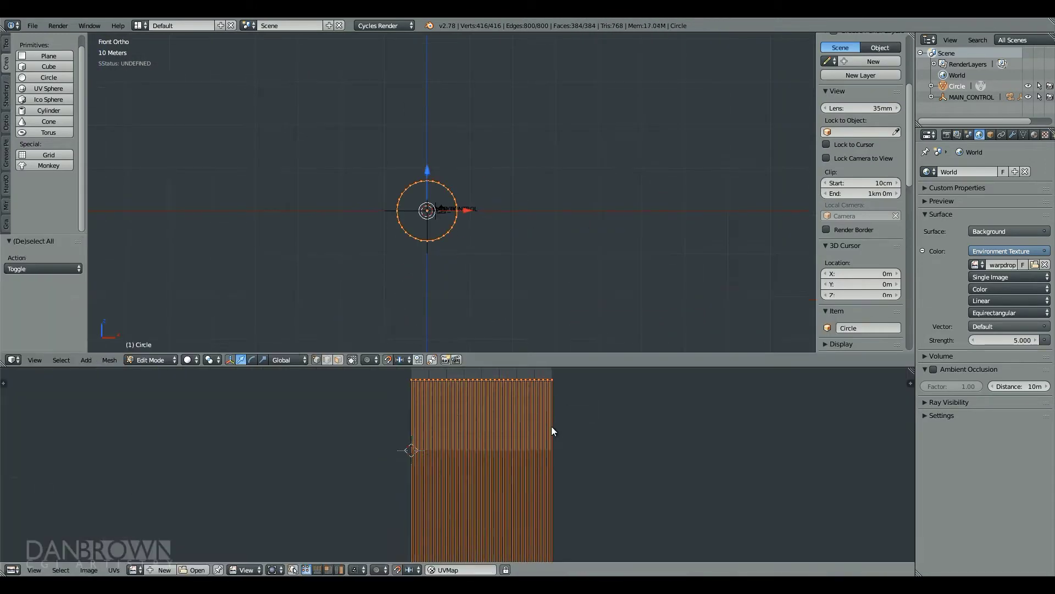
{"action": "key", "text": "g"}
{"action": "left_click", "coordinate": [563, 382]}
{"action": "scroll", "coordinate": [567, 440], "scroll_direction": "down", "scroll_amount": 8}
- Examine the segmented tube from an angle and the extent of its UV layout
{"action": "left_click_drag", "start_coordinate": [522, 366], "coordinate": [519, 523]}
{"action": "middle_click_drag", "start_coordinate": [473, 396], "coordinate": [490, 330]}
{"action": "key", "text": "a"}
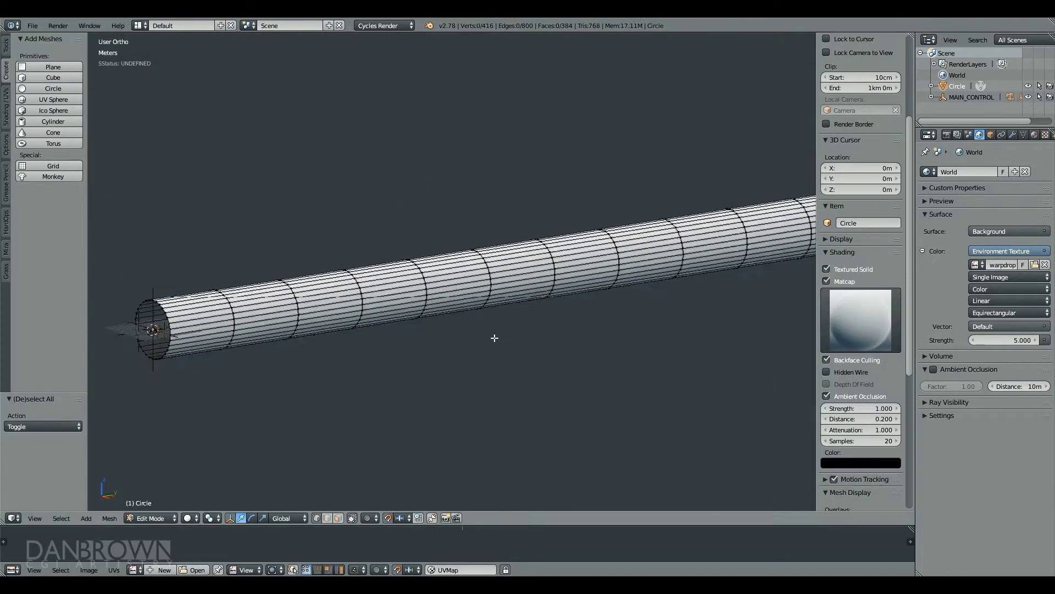
{"action": "scroll", "coordinate": [490, 330], "scroll_direction": "down", "scroll_amount": 4}
{"action": "key", "text": "a"}
{"action": "left_click_drag", "start_coordinate": [506, 523], "coordinate": [507, 297]}
{"action": "scroll", "coordinate": [526, 370], "scroll_direction": "up", "scroll_amount": 5}
{"action": "middle_click_drag", "start_coordinate": [544, 393], "coordinate": [541, 554]}
{"action": "scroll", "coordinate": [541, 553], "scroll_direction": "up", "scroll_amount": 4}
{"action": "key", "text": "s"}
{"action": "right_click", "coordinate": [631, 445]}
- Try a front-view Cylinder Projection of the tube using View on Poles and Clip to Bounds
{"action": "key", "text": "KP_1"}
{"action": "key", "text": "u"}
{"action": "left_click", "coordinate": [524, 163]}
{"action": "left_click", "coordinate": [26, 274]}
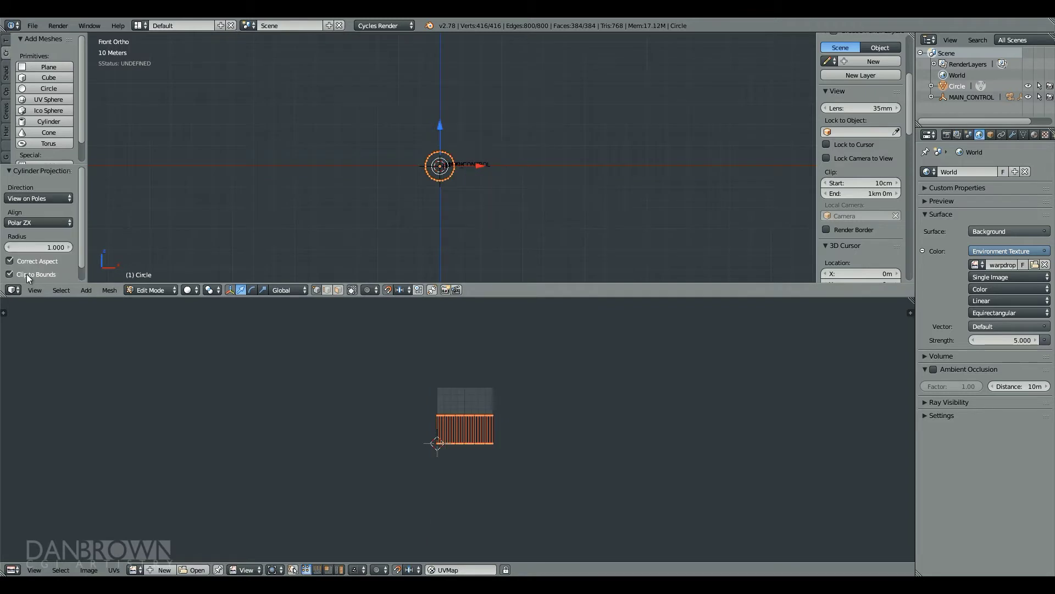
{"action": "scroll", "coordinate": [396, 389], "scroll_direction": "up", "scroll_amount": 7}
{"action": "key", "text": "ctrl+z"}
- Show the tube from the top, change the UV pivot point and shrink the UV island along Y
{"action": "scroll", "coordinate": [488, 370], "scroll_direction": "down", "scroll_amount": 5}
{"action": "key", "text": "KP_7"}
{"action": "key", "text": "a"}
{"action": "key", "text": "a"}
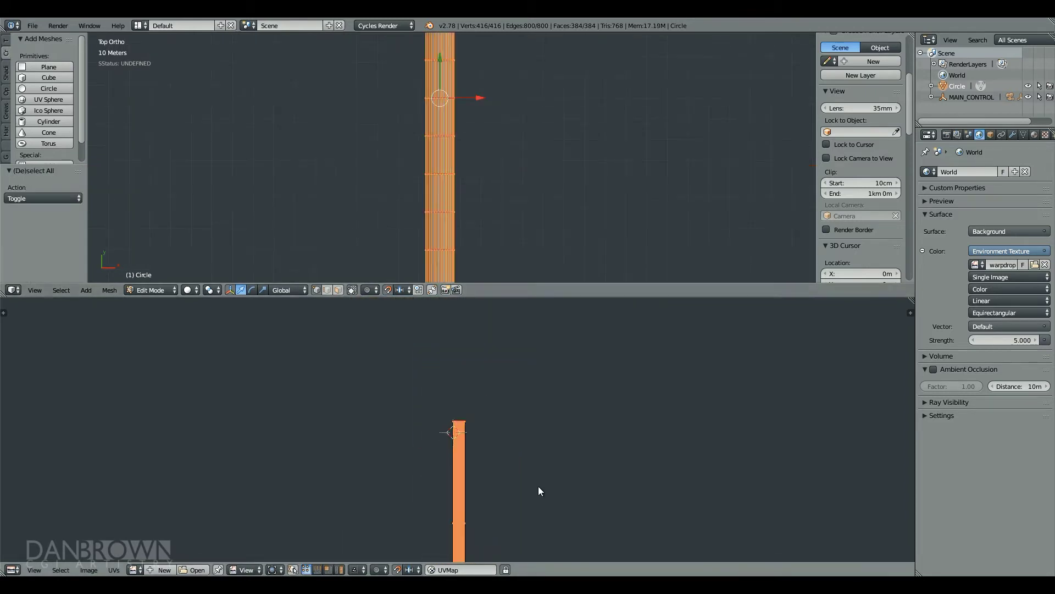
{"action": "left_click", "coordinate": [292, 534]}
{"action": "key", "text": "s"}
{"action": "key", "text": "y"}
{"action": "left_click", "coordinate": [541, 351]}
- Scale the tube's UV island down along Y in two more passes
{"action": "scroll", "coordinate": [570, 484], "scroll_direction": "up", "scroll_amount": 7}
{"action": "key", "text": "s"}
{"action": "key", "text": "y"}
{"action": "left_click", "coordinate": [486, 411]}
{"action": "scroll", "coordinate": [528, 440], "scroll_direction": "up", "scroll_amount": 4}
{"action": "key", "text": "s"}
{"action": "key", "text": "y"}
{"action": "left_click", "coordinate": [540, 419]}
- Move the UV island onto the texture square and scale it by 0.5 along Y
{"action": "middle_click_drag", "start_coordinate": [541, 420], "coordinate": [532, 479]}
{"action": "key", "text": "g"}
{"action": "left_click", "coordinate": [621, 341]}
{"action": "key", "text": "s"}
{"action": "key", "text": "y"}
{"action": "left_click", "coordinate": [516, 365]}
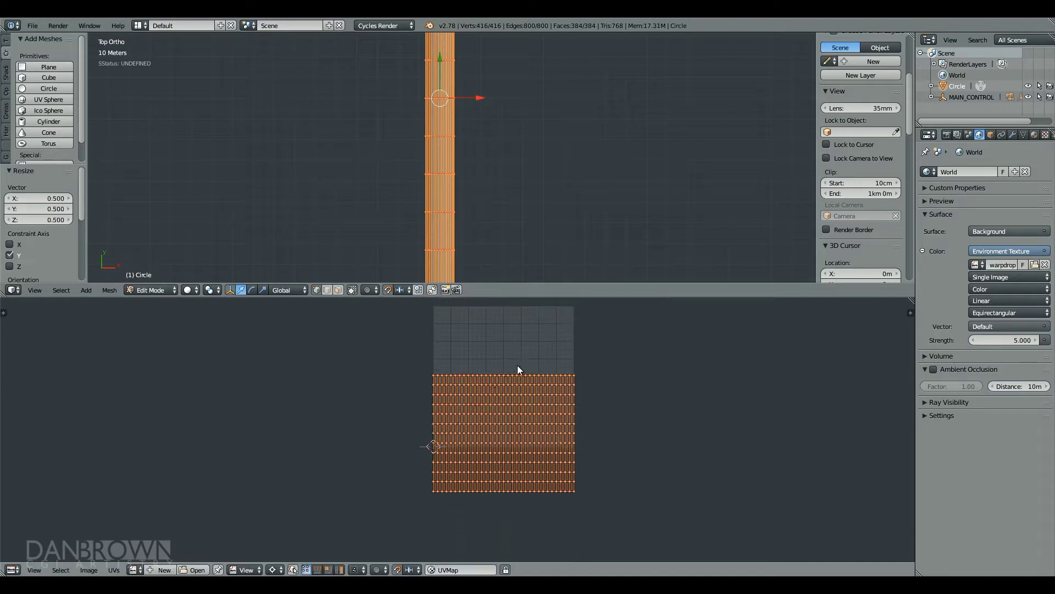
- Reposition the UV island over the texture square and collapse the UV editor to enlarge the 3D view
{"action": "key", "text": "g"}
{"action": "left_click", "coordinate": [527, 337]}
{"action": "left_click", "coordinate": [555, 368]}
{"action": "middle_click_drag", "start_coordinate": [558, 351], "coordinate": [568, 409]}
{"action": "key", "text": "a"}
{"action": "left_click_drag", "start_coordinate": [502, 298], "coordinate": [501, 548]}
- Flip the normals of the whole tube mesh
{"action": "middle_click_drag", "start_coordinate": [483, 384], "coordinate": [406, 211]}
{"action": "key", "text": "a"}
{"action": "middle_click_drag", "start_coordinate": [299, 381], "coordinate": [471, 281], "text": "shift"}
{"action": "scroll", "coordinate": [470, 308], "scroll_direction": "up", "scroll_amount": 4}
{"action": "key", "text": "a"}
{"action": "key", "text": "w"}
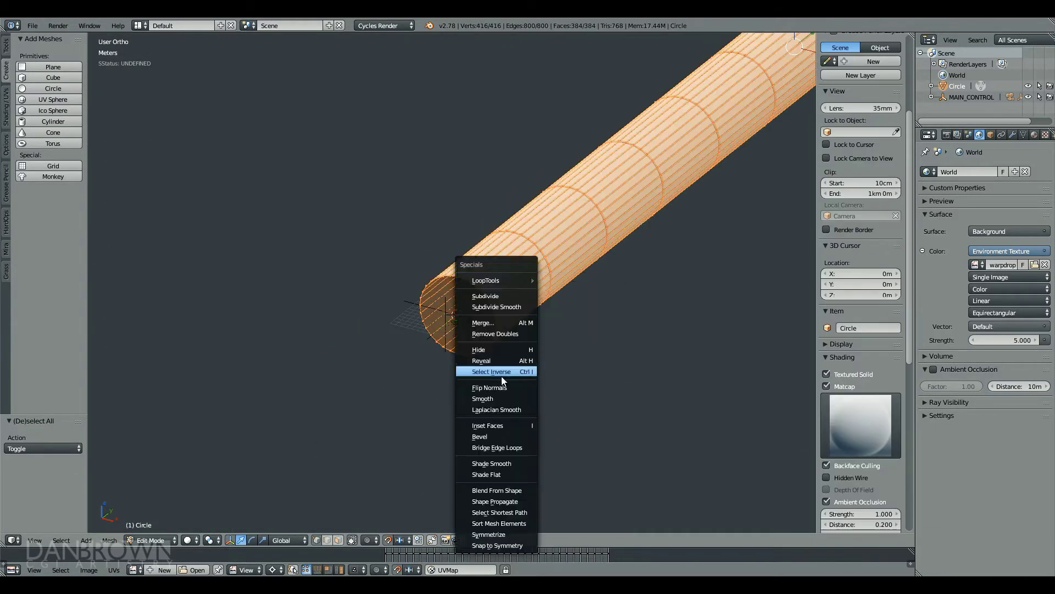
{"action": "left_click", "coordinate": [502, 384]}
- Select the edge loop at the tube's near end and enable proportional editing with Linear falloff
{"action": "key", "text": "a"}
{"action": "scroll", "coordinate": [503, 390], "scroll_direction": "up", "scroll_amount": 3}
{"action": "right_click", "coordinate": [517, 412], "text": "alt"}
{"action": "key", "text": "KP_0"}
{"action": "left_click", "coordinate": [392, 493]}
{"action": "left_click", "coordinate": [391, 539]}
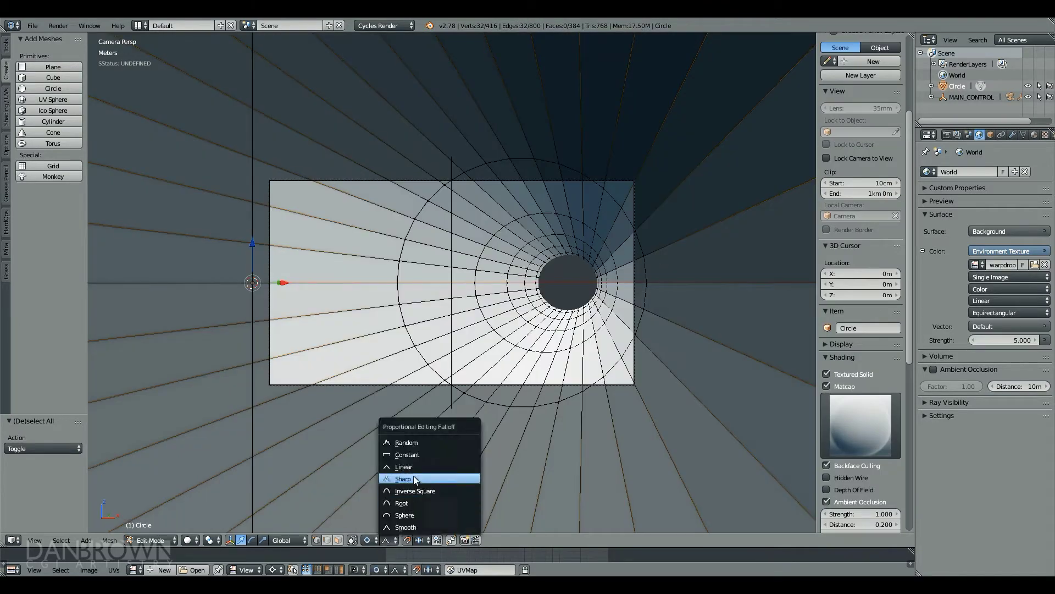
{"action": "left_click", "coordinate": [415, 470]}
- Twist the tube by rotating the end edge loop about Y with a widened proportional influence
{"action": "key", "text": "r"}
{"action": "key", "text": "y"}
{"action": "scroll", "coordinate": [641, 385], "scroll_direction": "down", "scroll_amount": 20}
{"action": "scroll", "coordinate": [611, 231], "scroll_direction": "down", "scroll_amount": 20}
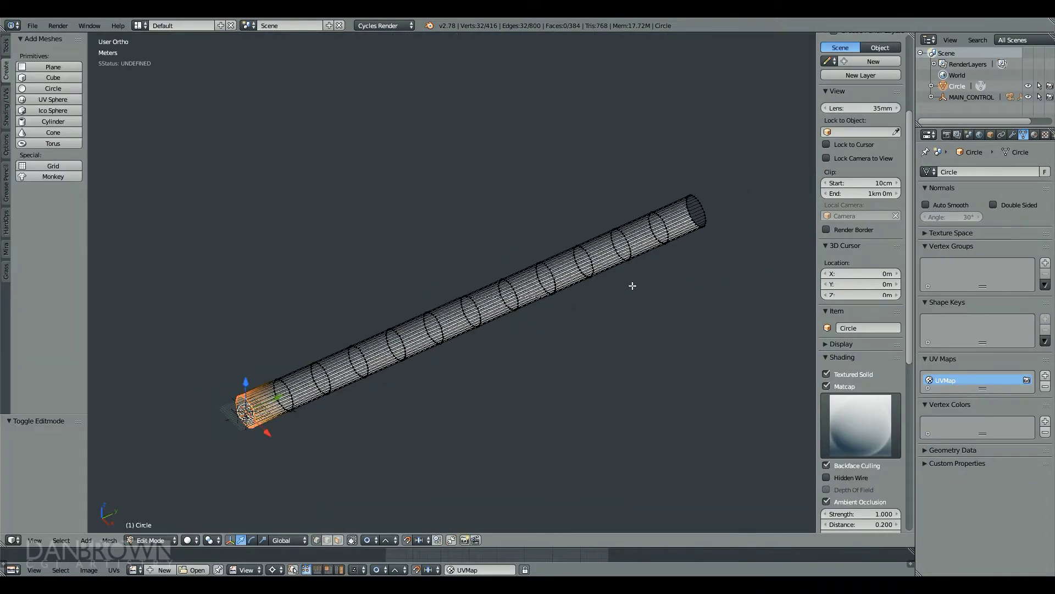
{"action": "key", "text": "t"}
{"action": "key", "text": "r"}
{"action": "key", "text": "y"}
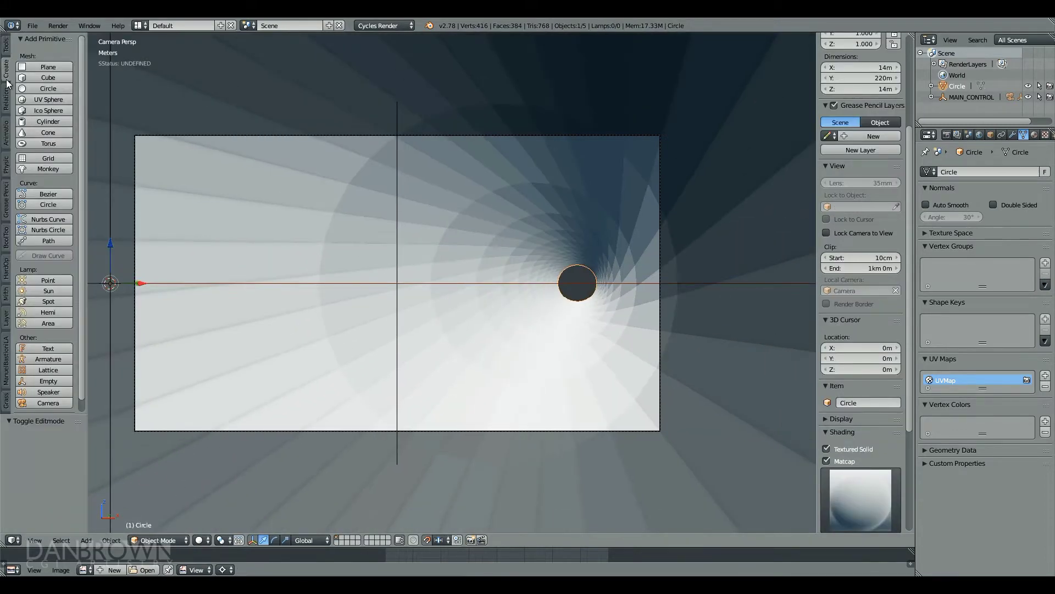
- Shade the tube smooth and rename the object Conduit
{"action": "left_click", "coordinate": [6, 46]}
{"action": "left_click", "coordinate": [31, 199]}
{"action": "left_click", "coordinate": [984, 152]}
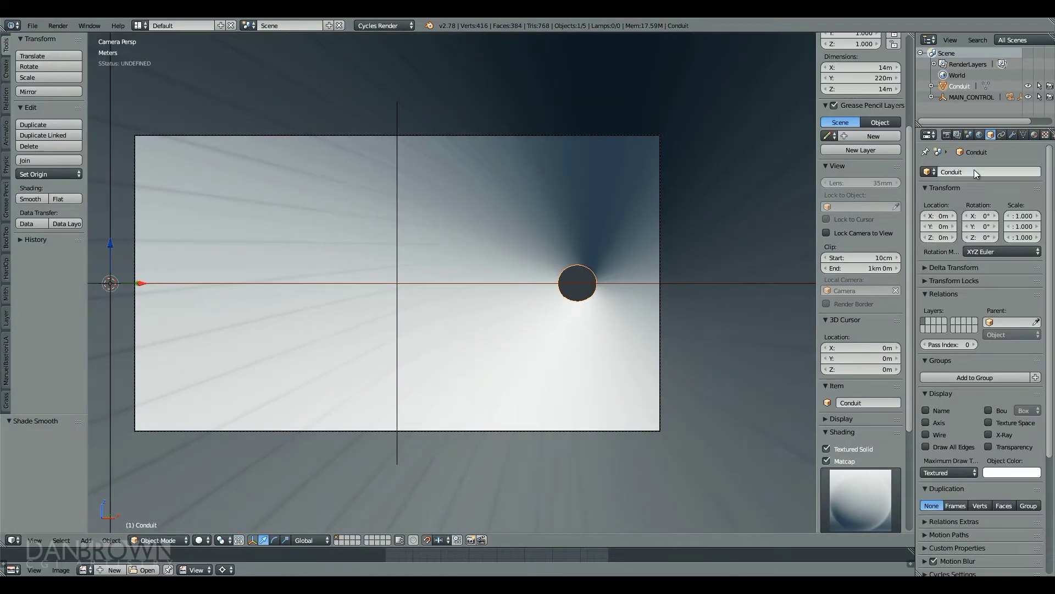
- Create a new material named Conduit for the tube and set its surface to Mix Shader
{"action": "left_click", "coordinate": [1034, 136]}
{"action": "left_click", "coordinate": [955, 207]}
{"action": "type", "text": "Conduit"}
{"action": "key", "text": "Return"}
{"action": "left_click", "coordinate": [1024, 267]}
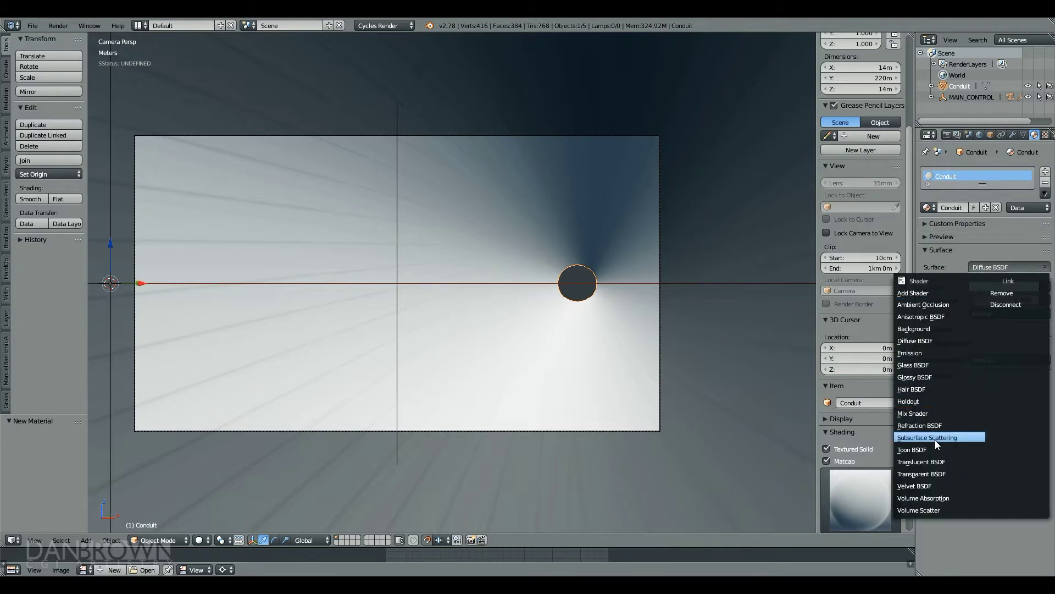
{"action": "left_click", "coordinate": [931, 412]}
- Enlarge the lower area as a node editor, show the material preview and reposition the Mix Shader node
{"action": "left_click_drag", "start_coordinate": [401, 548], "coordinate": [401, 330]}
{"action": "left_click", "coordinate": [12, 569]}
{"action": "left_click", "coordinate": [46, 439]}
{"action": "left_click", "coordinate": [949, 201]}
{"action": "scroll", "coordinate": [385, 432], "scroll_direction": "up", "scroll_amount": 4}
{"action": "middle_click_drag", "start_coordinate": [291, 432], "coordinate": [422, 434]}
{"action": "left_click_drag", "start_coordinate": [424, 433], "coordinate": [515, 434]}
- Add an Emission shader and connect it to the Mix Shader's first shader input
{"action": "left_click", "coordinate": [88, 569]}
{"action": "mouse_move", "coordinate": [111, 503]}
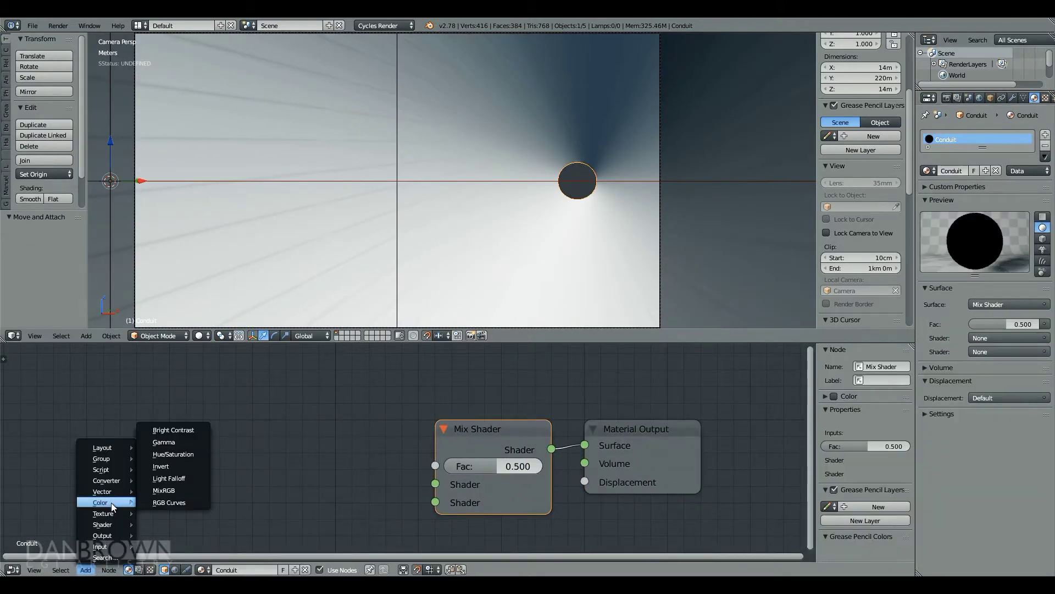
{"action": "left_click", "coordinate": [165, 419]}
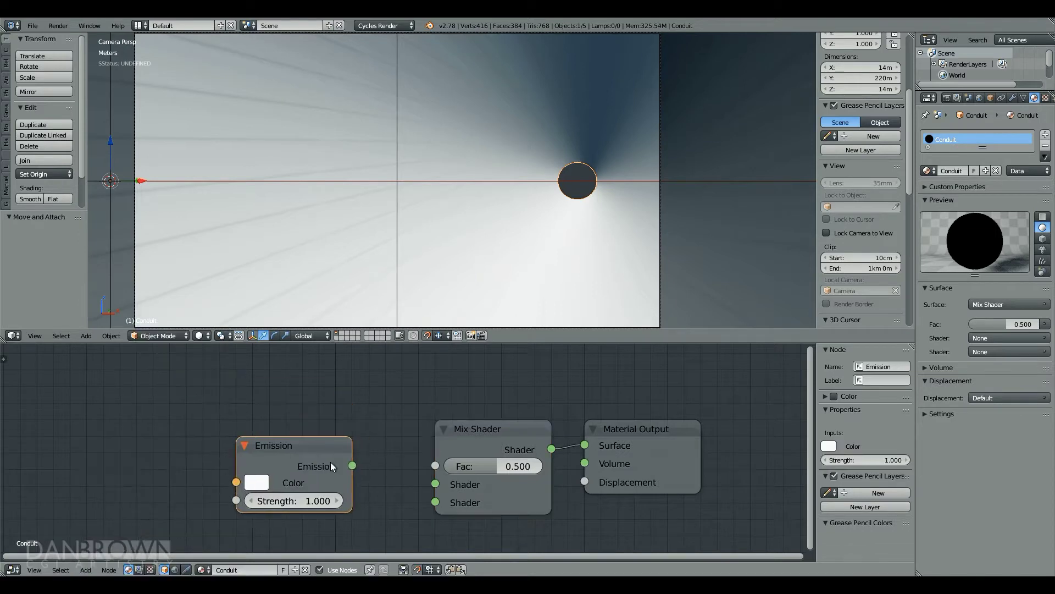
{"action": "left_click_drag", "start_coordinate": [352, 466], "coordinate": [435, 484]}
{"action": "middle_click_drag", "start_coordinate": [429, 486], "coordinate": [464, 429]}
- Add a Refraction BSDF below the Emission node and connect it to the Mix Shader's second shader input
{"action": "left_click", "coordinate": [86, 570]}
{"action": "mouse_move", "coordinate": [110, 524]}
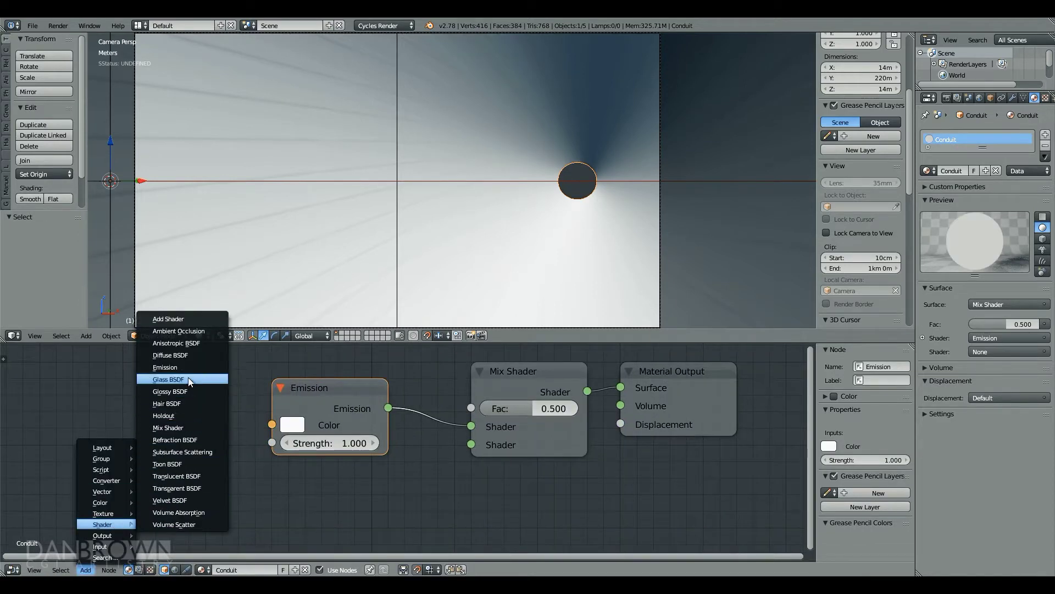
{"action": "left_click", "coordinate": [208, 441]}
{"action": "left_click", "coordinate": [250, 465]}
{"action": "middle_click_drag", "start_coordinate": [250, 465], "coordinate": [256, 390]}
{"action": "left_click_drag", "start_coordinate": [385, 432], "coordinate": [478, 369]}
{"action": "middle_click_drag", "start_coordinate": [427, 372], "coordinate": [462, 453]}
{"action": "scroll", "coordinate": [463, 453], "scroll_direction": "down", "scroll_amount": 2}
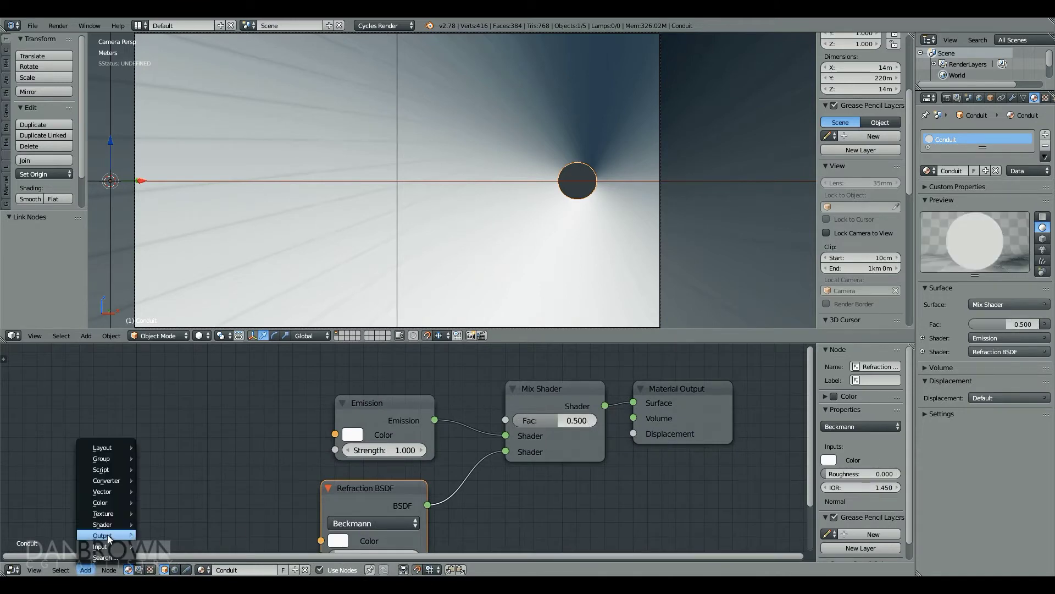
- Reposition the Emission node and add a Noise Texture feeding the Emission color and the Mix Shader factor
{"action": "left_click_drag", "start_coordinate": [392, 407], "coordinate": [380, 408]}
{"action": "middle_click_drag", "start_coordinate": [373, 460], "coordinate": [414, 440]}
{"action": "scroll", "coordinate": [412, 440], "scroll_direction": "down", "scroll_amount": 4}
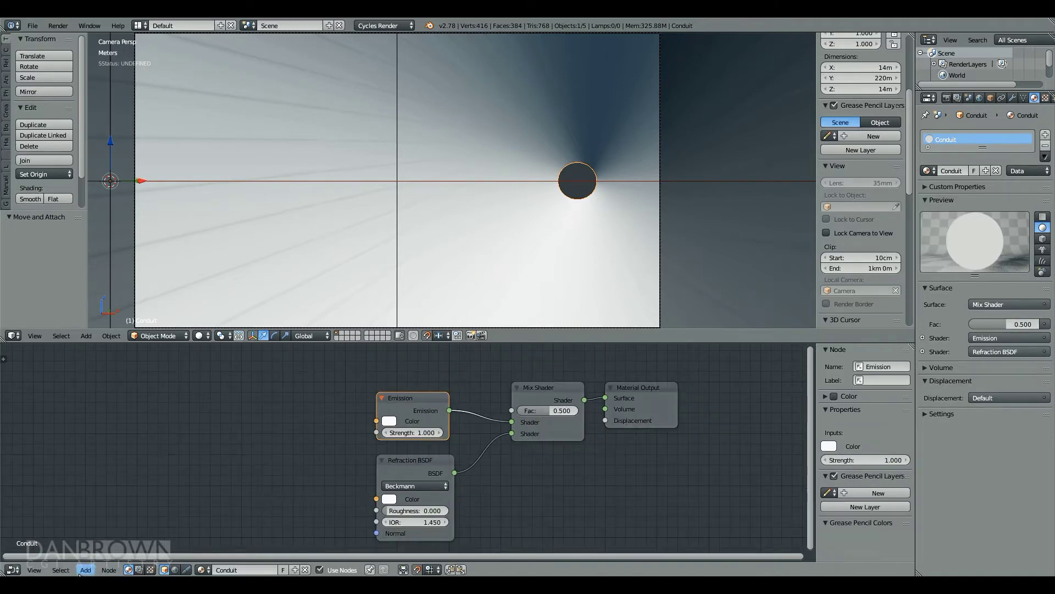
{"action": "mouse_move", "coordinate": [113, 513]}
{"action": "left_click", "coordinate": [173, 465]}
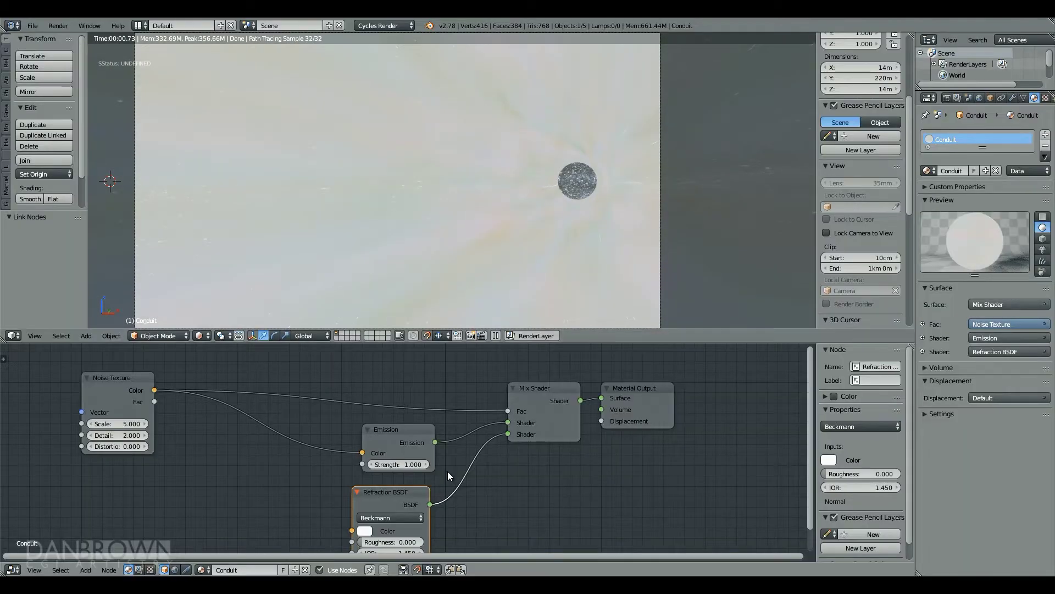
- Detach the noise from the Mix Shader factor and drive that factor with a new Fresnel node
{"action": "left_click_drag", "start_coordinate": [508, 410], "coordinate": [473, 419]}
{"action": "left_click", "coordinate": [85, 570]}
{"action": "mouse_move", "coordinate": [113, 549]}
{"action": "left_click", "coordinate": [162, 401]}
{"action": "left_click", "coordinate": [388, 385]}
{"action": "left_click_drag", "start_coordinate": [424, 380], "coordinate": [508, 410]}
- Add a Subdivision Surface modifier with 2 view subdivisions and a Displace modifier to the tube
{"action": "left_click", "coordinate": [1024, 98]}
{"action": "left_click", "coordinate": [1013, 97]}
{"action": "left_click", "coordinate": [967, 134]}
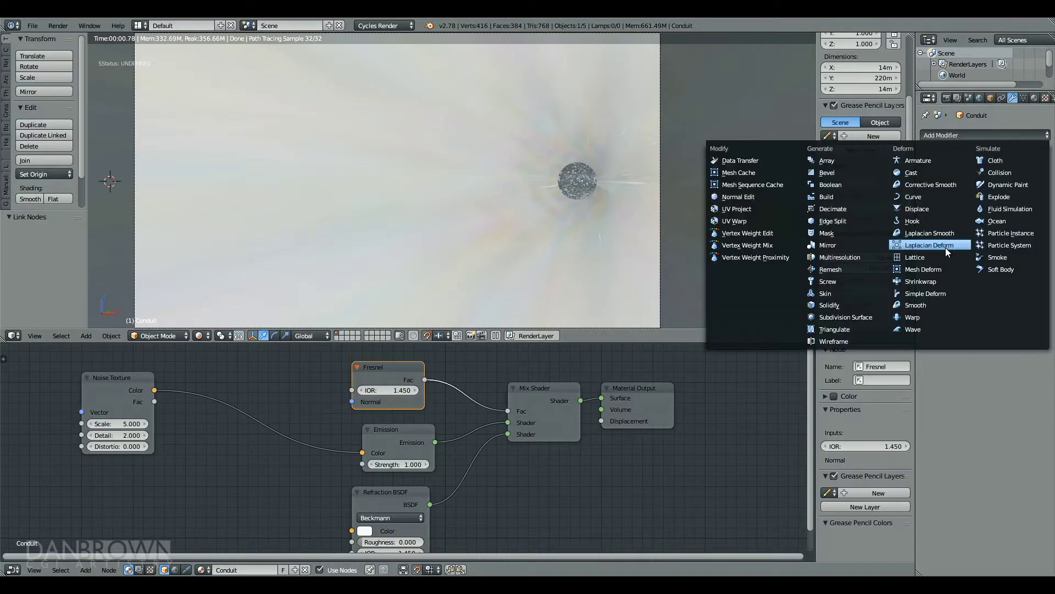
{"action": "left_click", "coordinate": [870, 317]}
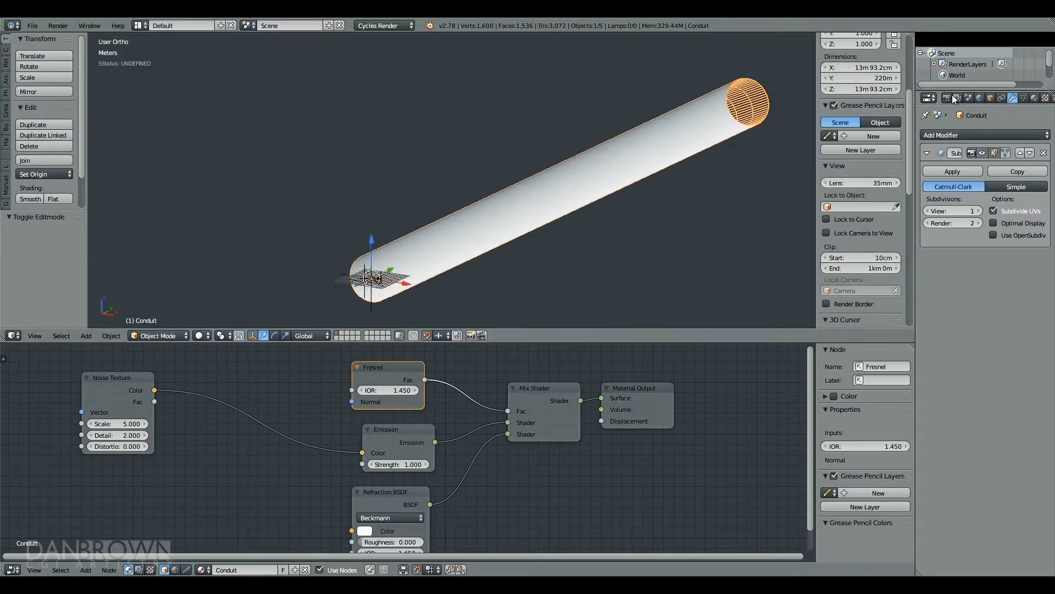
{"action": "left_click", "coordinate": [997, 136]}
{"action": "left_click", "coordinate": [928, 210]}
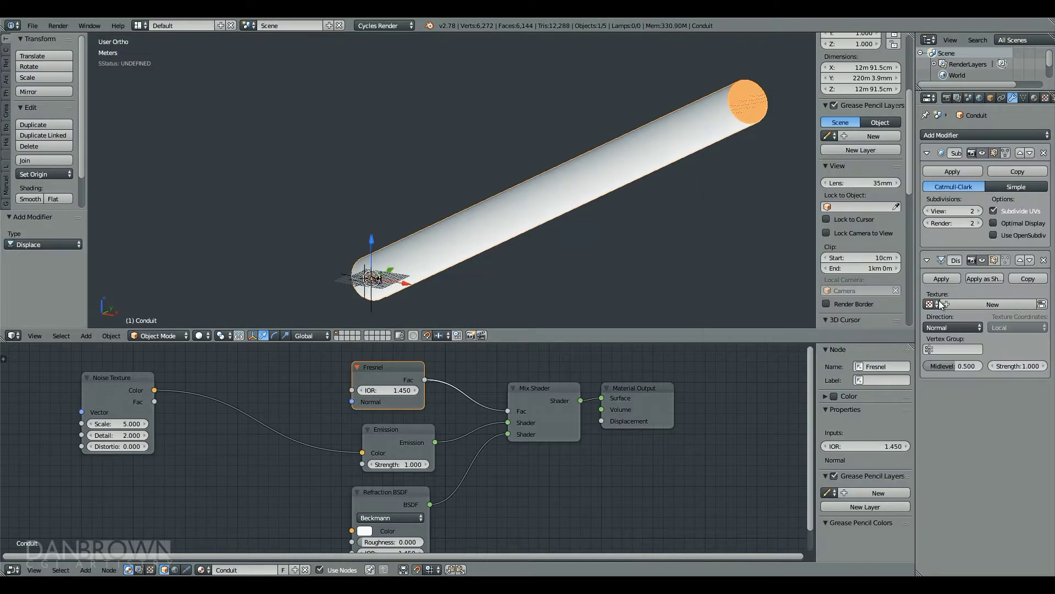
- Give the Displace modifier a new Distorted Noise texture with Voronoi F4 as the noise distortion
{"action": "left_click", "coordinate": [939, 302]}
{"action": "left_click", "coordinate": [973, 305]}
{"action": "left_click", "coordinate": [1042, 304]}
{"action": "left_click", "coordinate": [999, 169]}
{"action": "left_click", "coordinate": [996, 219]}
{"action": "middle_click_drag", "start_coordinate": [553, 228], "coordinate": [558, 225]}
{"action": "key", "text": "KP_0"}
{"action": "left_click", "coordinate": [1007, 302]}
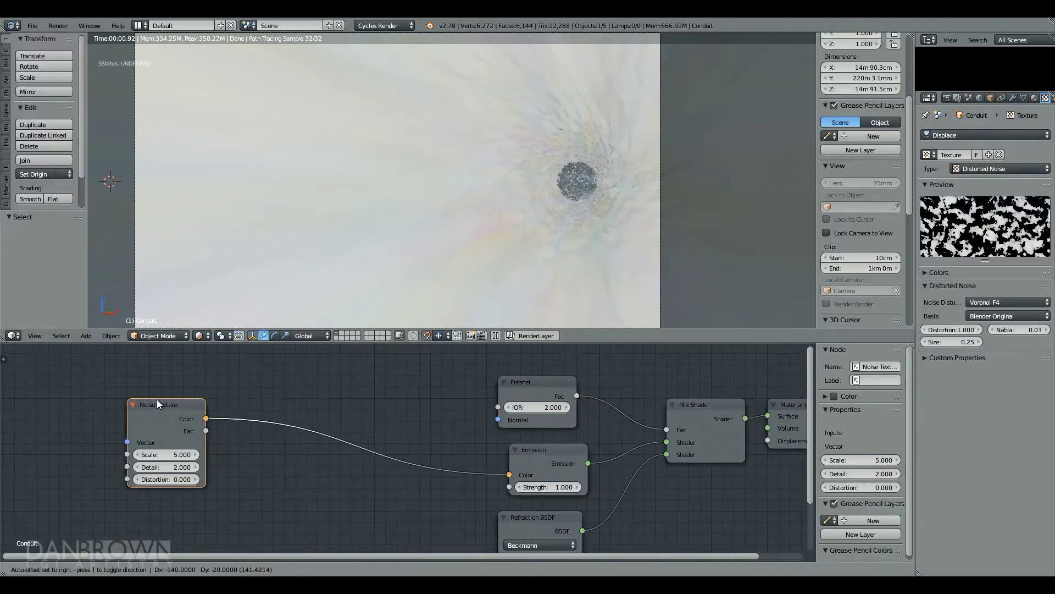
- Insert a ColorRamp node between the Noise Texture and the Emission color
{"action": "left_click", "coordinate": [85, 569]}
{"action": "mouse_move", "coordinate": [108, 501]}
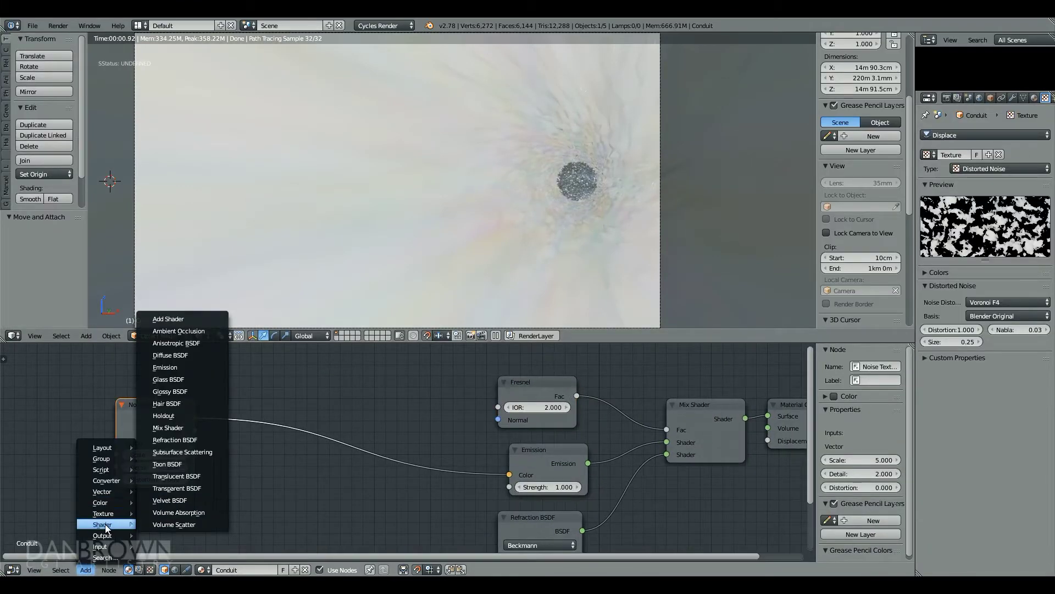
{"action": "left_click", "coordinate": [170, 97]}
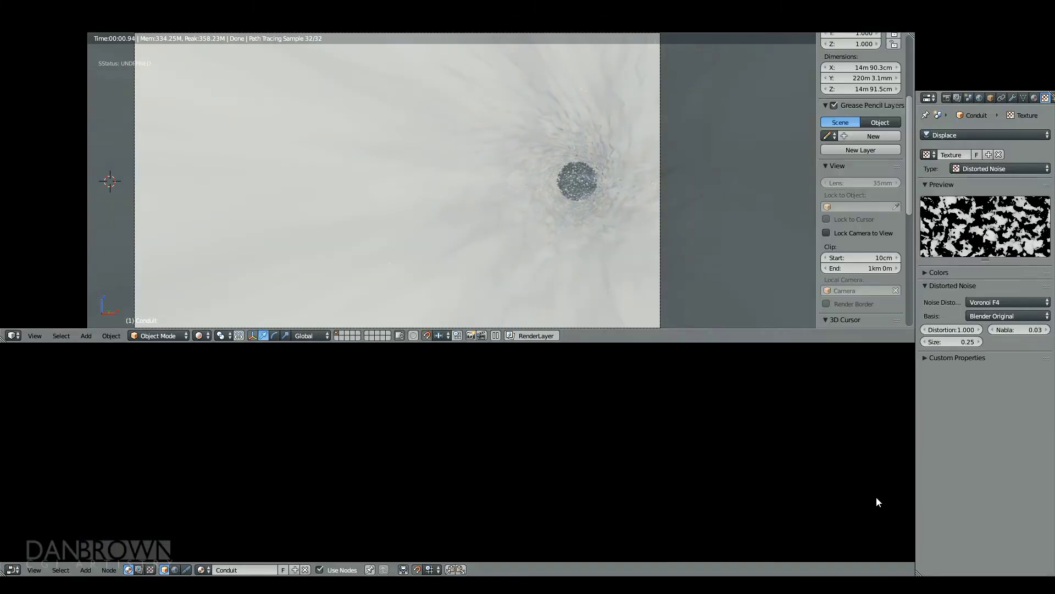
{"action": "left_click", "coordinate": [295, 484]}
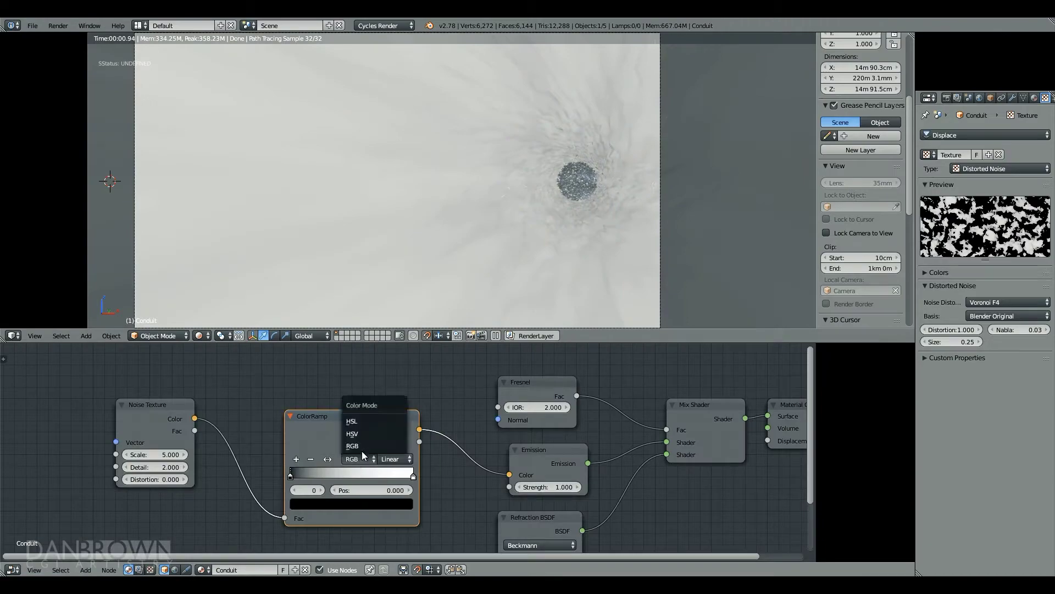
- Recolor the ColorRamp as a black, light blue and white gradient, with the blue stop at position 0.464
{"action": "left_click", "coordinate": [415, 477]}
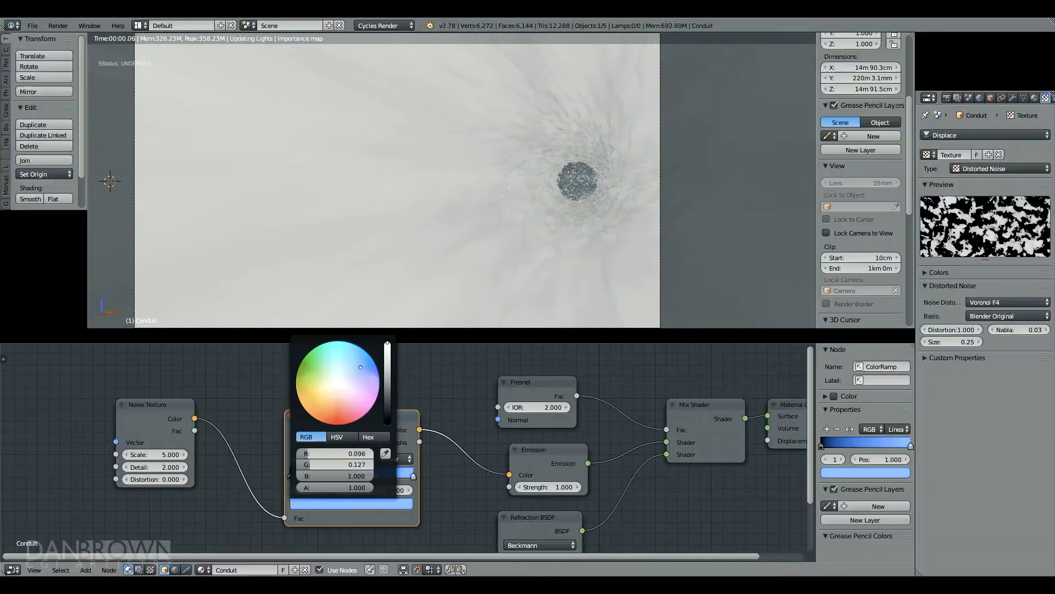
{"action": "left_click", "coordinate": [330, 503]}
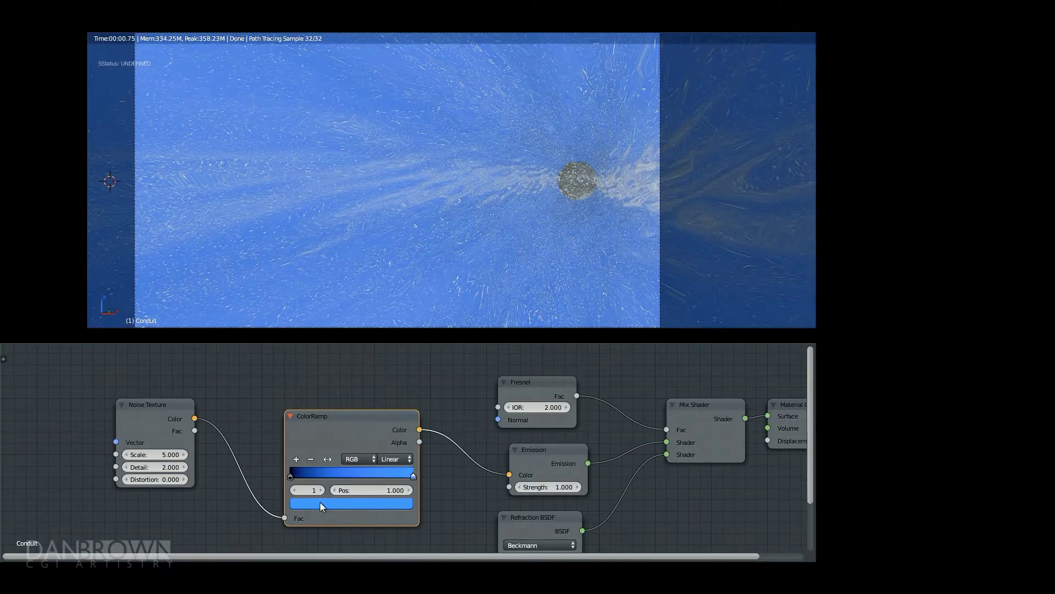
{"action": "left_click", "coordinate": [322, 505]}
{"action": "left_click", "coordinate": [327, 364]}
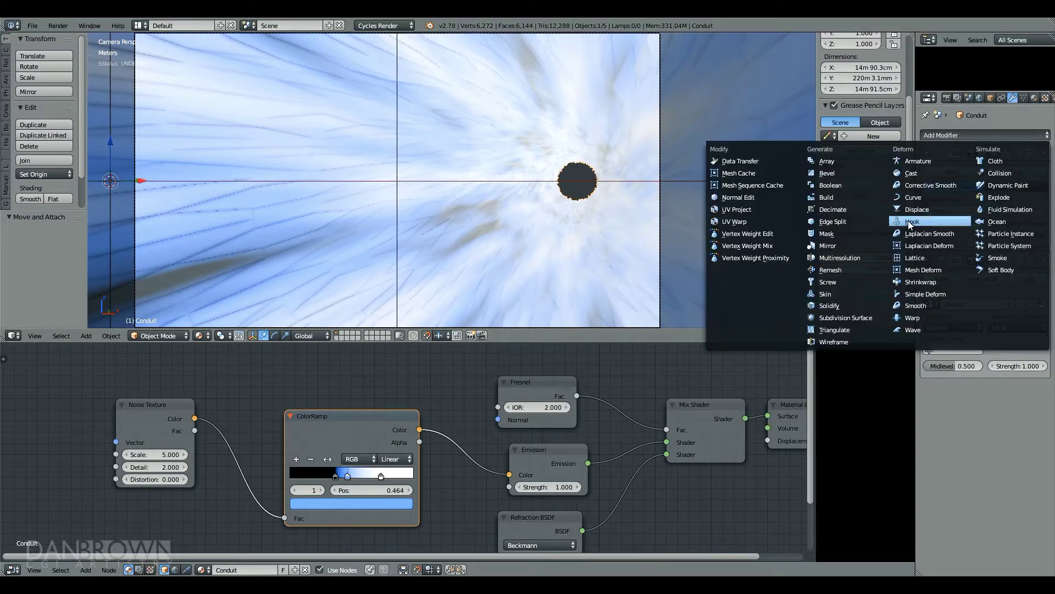
- Add a second Subdivision Surface modifier and set the Displace modifier's texture coordinates to UV
{"action": "left_click", "coordinate": [835, 315]}
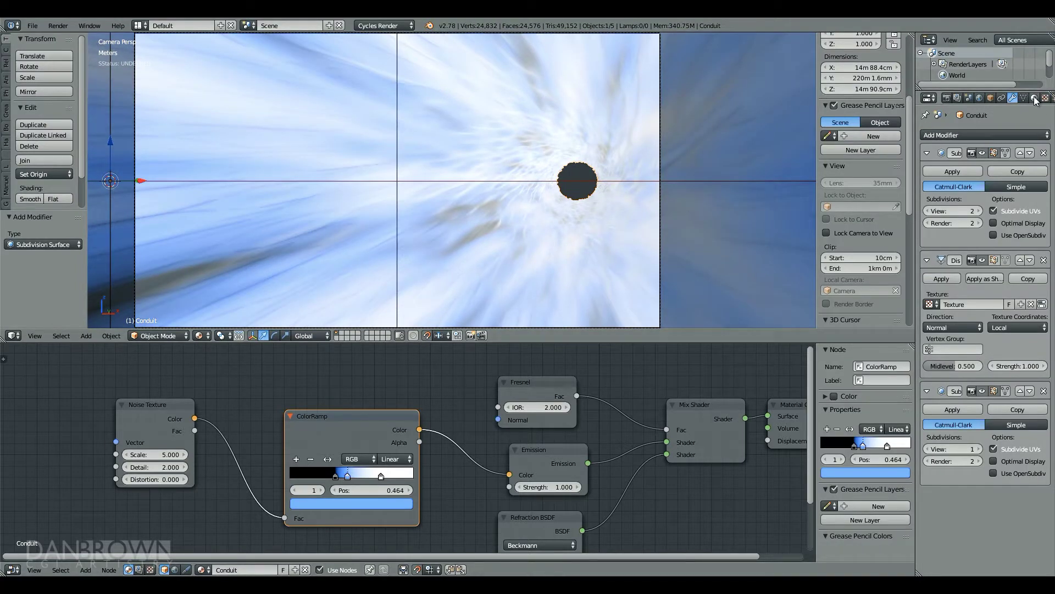
{"action": "left_click", "coordinate": [1016, 327]}
{"action": "left_click", "coordinate": [981, 320]}
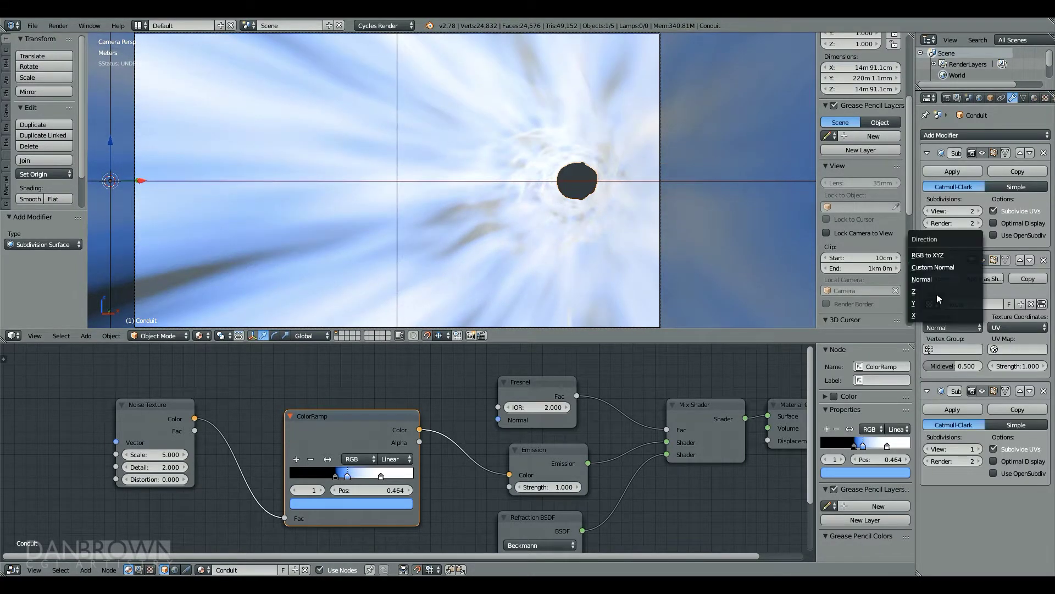
{"action": "key", "text": "KP_0"}
{"action": "key", "text": "KP_0"}
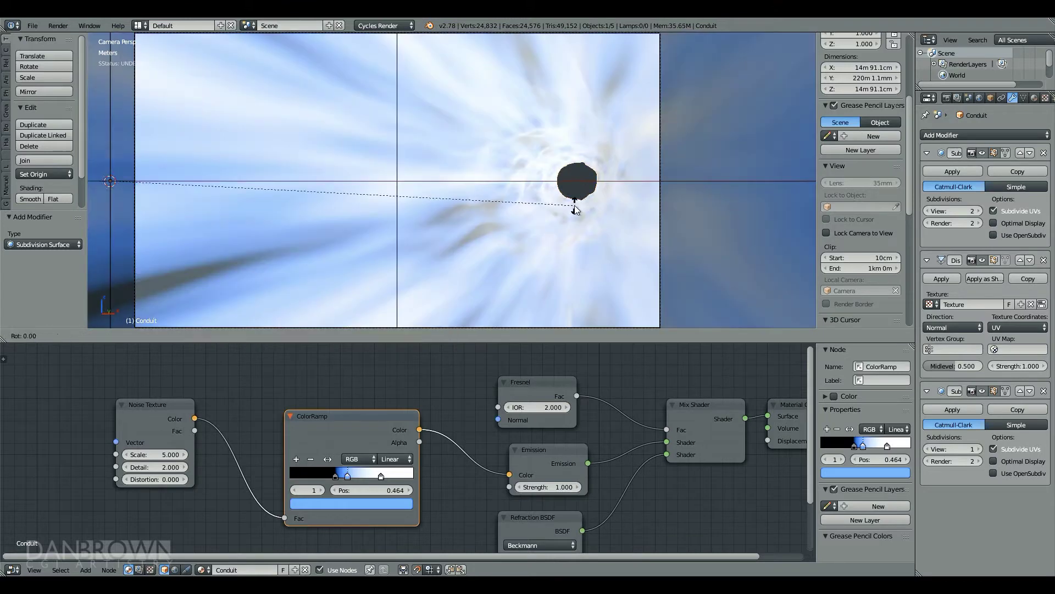
- Select the camera and set its passepartout alpha to 1.000
{"action": "right_click", "coordinate": [368, 157]}
{"action": "scroll", "coordinate": [382, 172], "scroll_direction": "down", "scroll_amount": 2}
{"action": "right_click", "coordinate": [575, 135]}
{"action": "left_click", "coordinate": [1012, 98]}
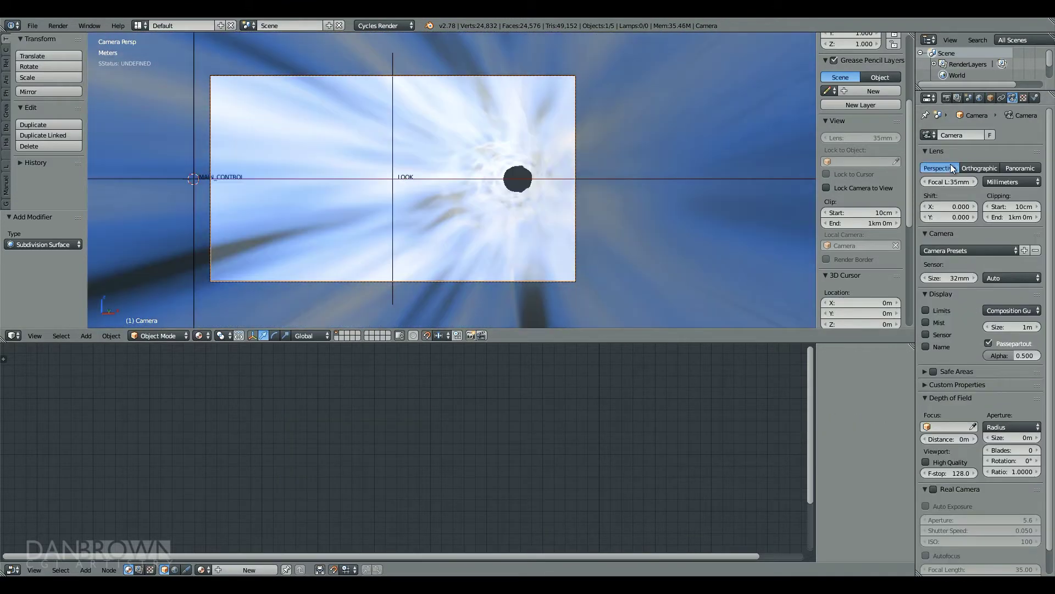
{"action": "scroll", "coordinate": [952, 422], "scroll_direction": "down", "scroll_amount": 2}
{"action": "scroll", "coordinate": [951, 422], "scroll_direction": "up", "scroll_amount": 2}
{"action": "left_click_drag", "start_coordinate": [1013, 355], "coordinate": [1041, 355]}
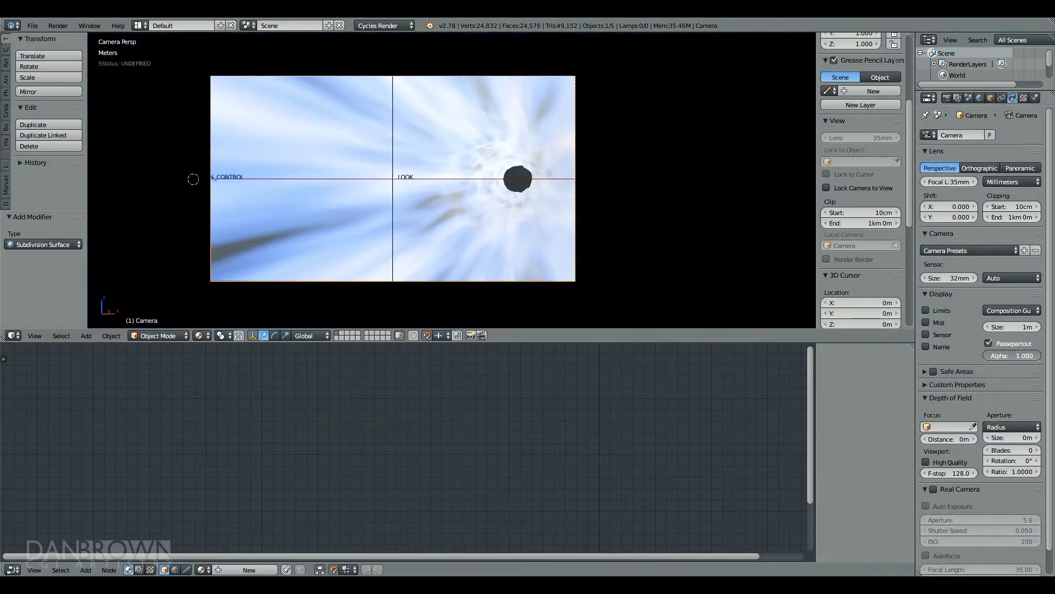
{"action": "left_click", "coordinate": [947, 98]}
{"action": "left_click", "coordinate": [928, 314]}
{"action": "left_click", "coordinate": [33, 26]}
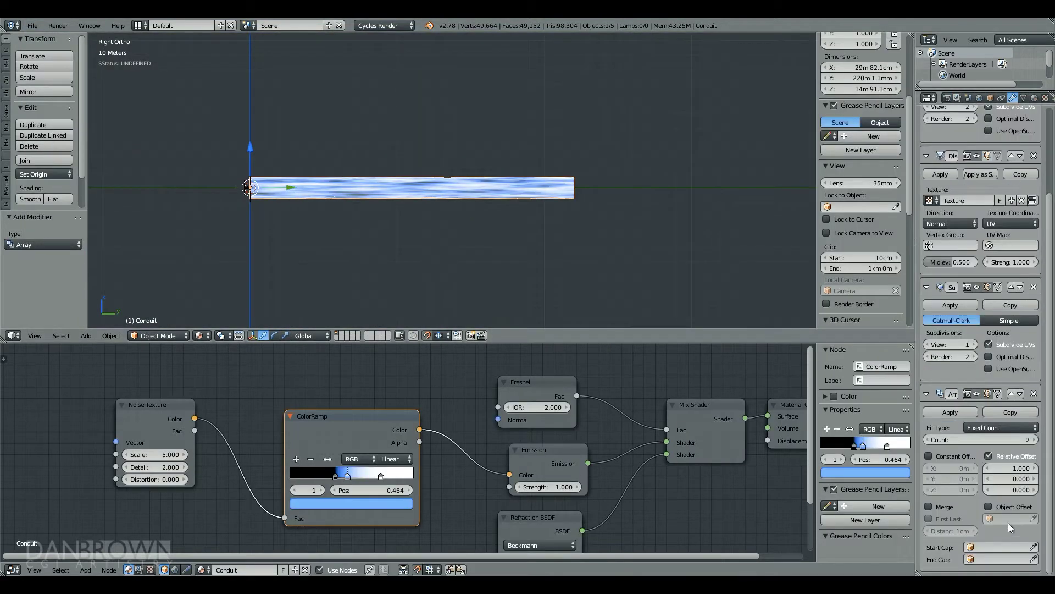
- Configure the tube's Array modifier with count 10, relative offset 1.000 along Y only and Merge, turning off the viewport subdivision
{"action": "left_click", "coordinate": [926, 287]}
{"action": "left_click", "coordinate": [927, 243]}
{"action": "left_click", "coordinate": [977, 136]}
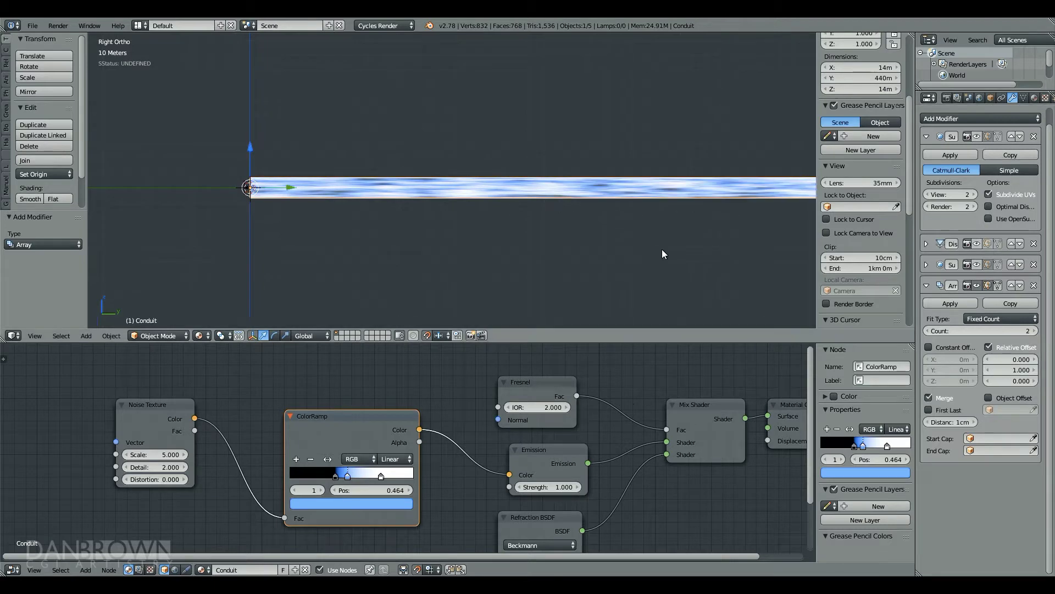
{"action": "key", "text": "KP_0"}
{"action": "key", "text": "KP_3"}
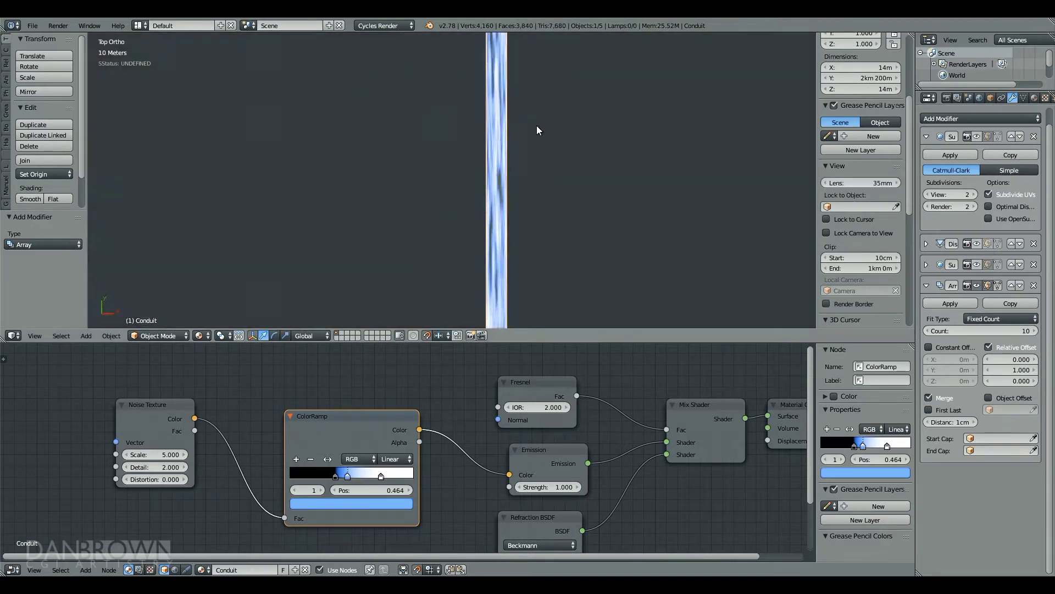
- Switch the lower area to the timeline, insert a keyframe for the tube at frame 1 and enable automatic keying
{"action": "left_click", "coordinate": [13, 570]}
{"action": "left_click", "coordinate": [44, 521]}
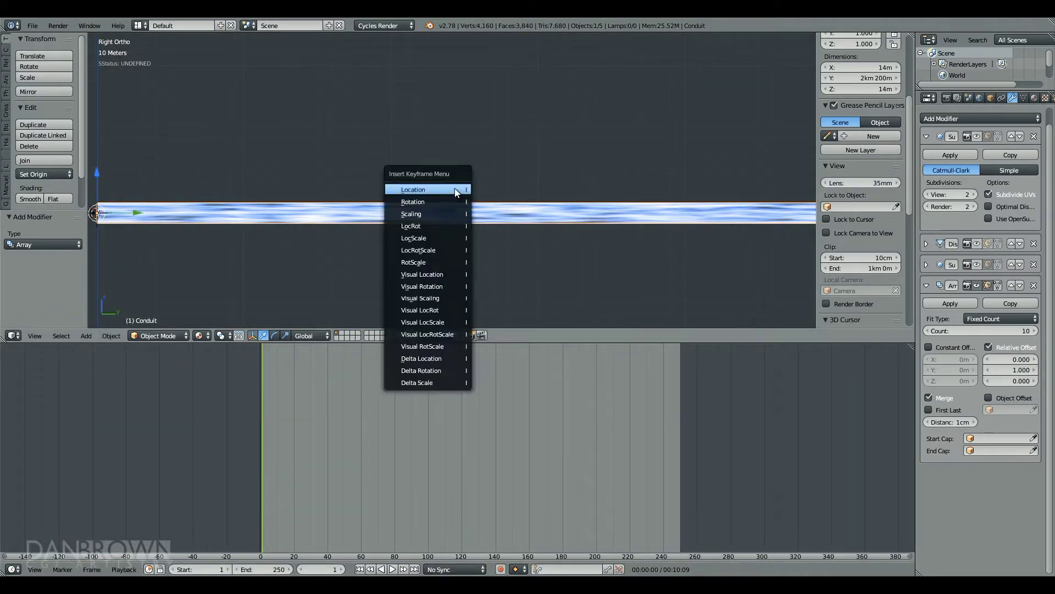
{"action": "left_click", "coordinate": [500, 569]}
- At frame 250, move the tube -2 km 200 m along Y to key its end position
{"action": "left_click", "coordinate": [680, 445]}
{"action": "scroll", "coordinate": [671, 257], "scroll_direction": "down", "scroll_amount": 5}
{"action": "key", "text": "g"}
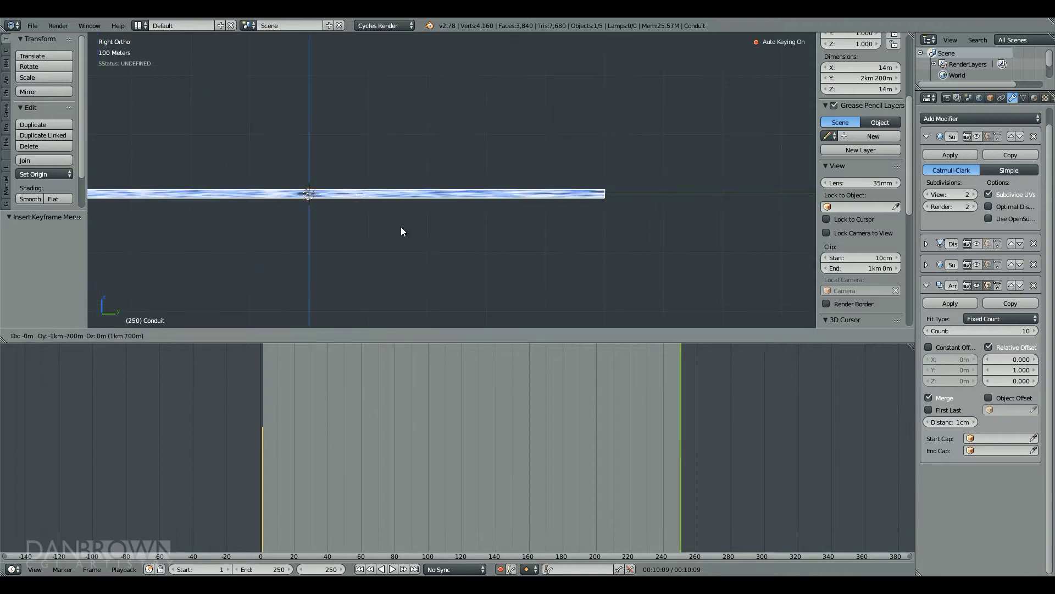
{"action": "left_click", "coordinate": [121, 232]}
{"action": "key", "text": "KP_0"}
- Return to frame 1 and rotate the tube by -490° about its long axis
{"action": "left_click_drag", "start_coordinate": [517, 467], "coordinate": [264, 486]}
{"action": "key", "text": "KP_1"}
{"action": "scroll", "coordinate": [556, 197], "scroll_direction": "up", "scroll_amount": 8}
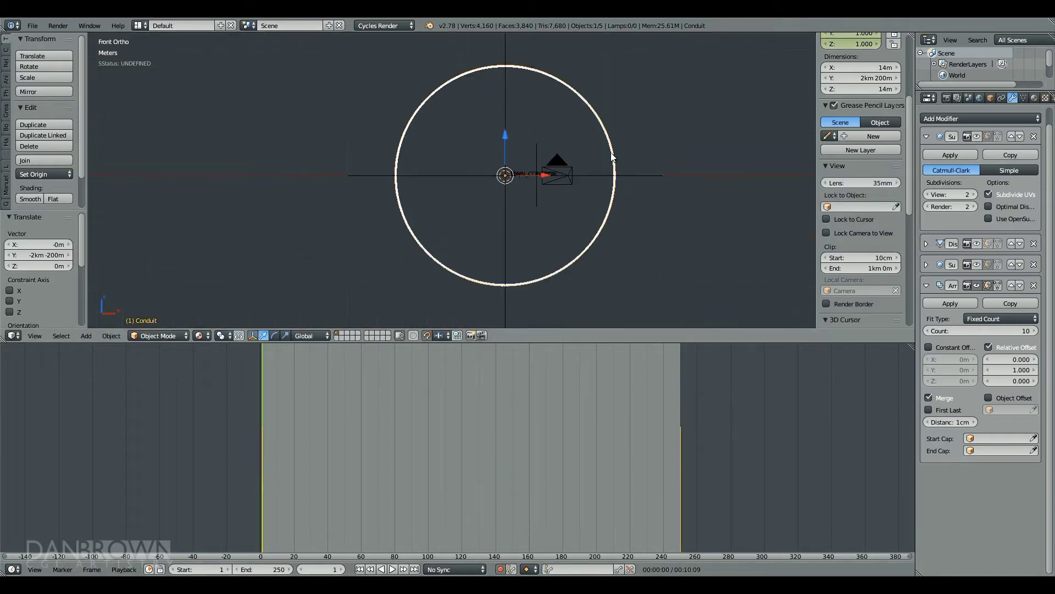
{"action": "key", "text": "r"}
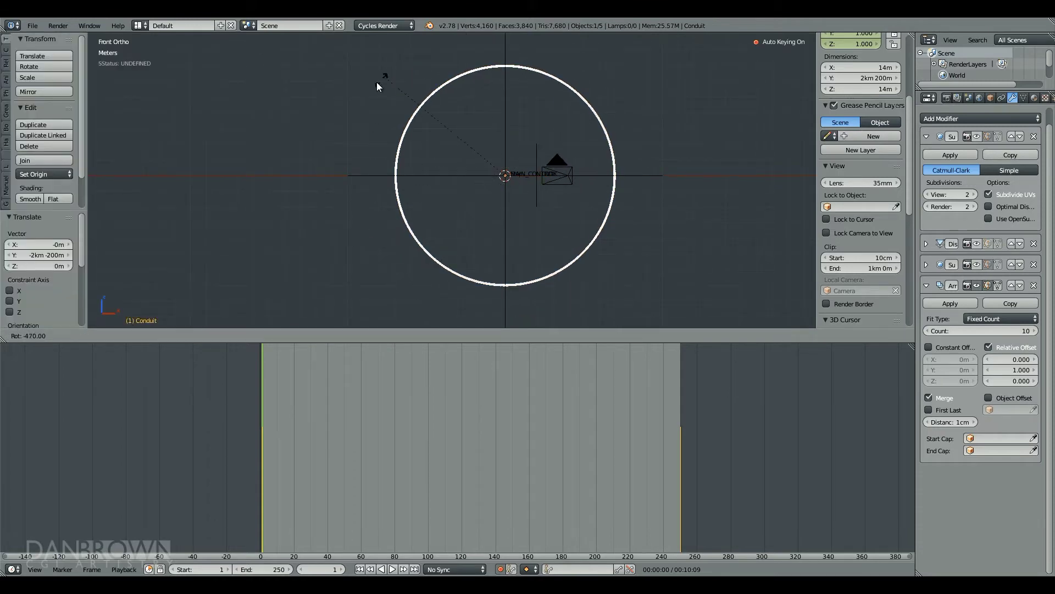
{"action": "left_click", "coordinate": [338, 104]}
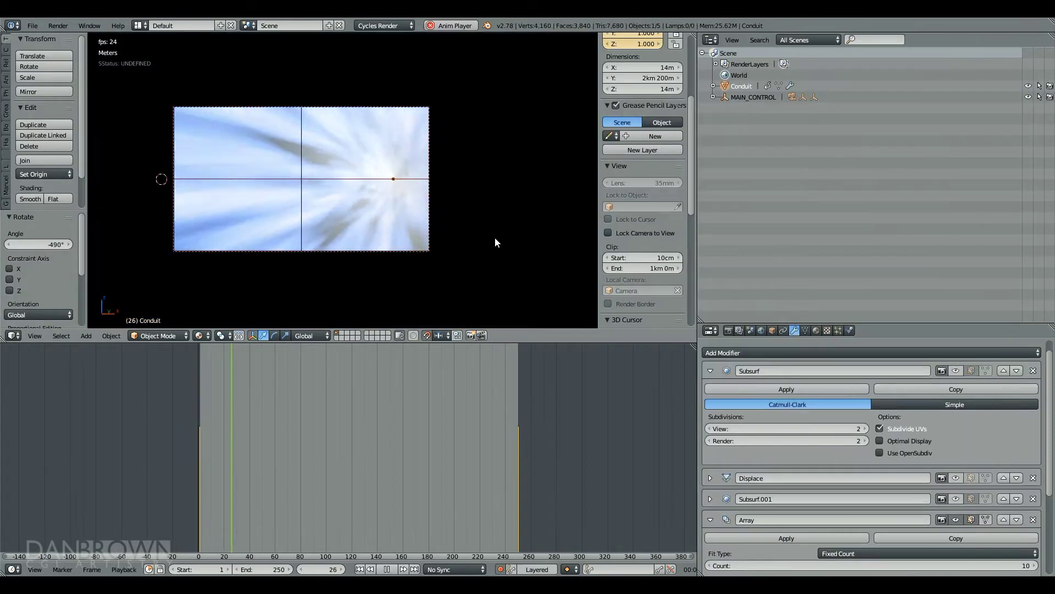
- Turn the outliner area into a Graph Editor, set the tube's keyframe handles to Vector and expand its animation channels
{"action": "left_click", "coordinate": [711, 39]}
{"action": "left_click", "coordinate": [740, 94]}
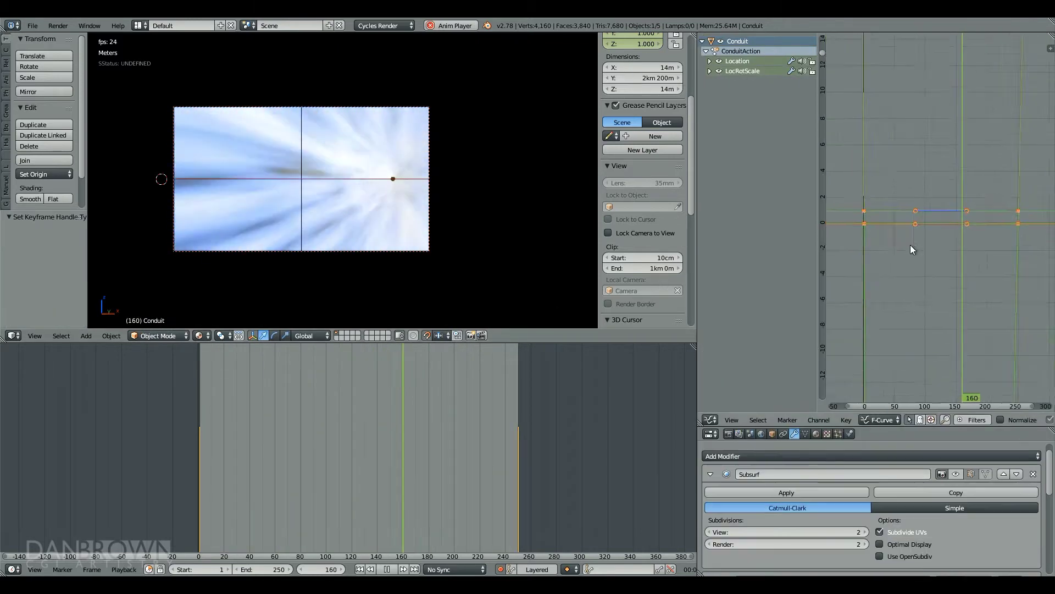
{"action": "key", "text": "n"}
{"action": "left_click", "coordinate": [709, 71]}
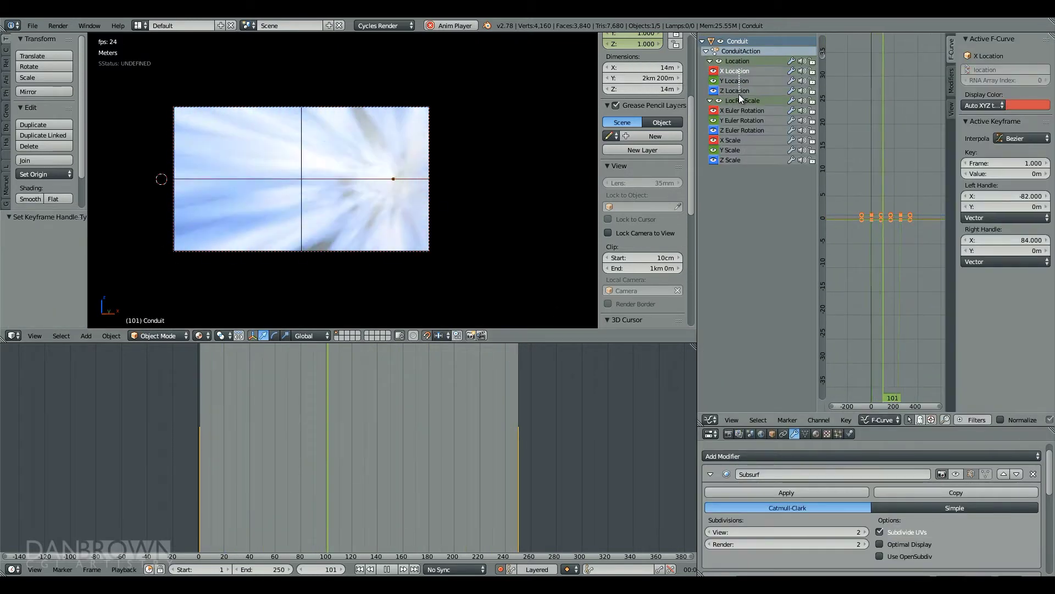
- Add a Cycles modifier to the tube's X Location curve, using Repeat with Offset before and after
{"action": "key", "text": "a"}
{"action": "left_click", "coordinate": [735, 71]}
{"action": "left_click", "coordinate": [951, 81]}
{"action": "left_click", "coordinate": [988, 56]}
{"action": "left_click", "coordinate": [981, 104]}
{"action": "left_click", "coordinate": [981, 103]}
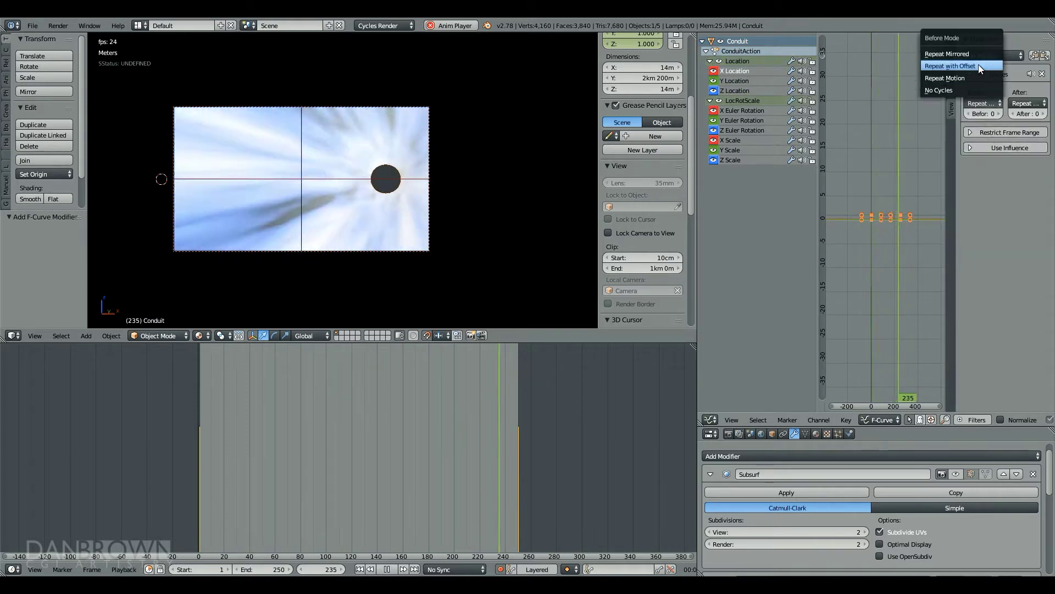
{"action": "left_click", "coordinate": [1023, 65]}
- Delete all of the tube's animation channels except Y Location and Y Euler Rotation
{"action": "left_click", "coordinate": [742, 78]}
{"action": "left_click", "coordinate": [736, 70]}
{"action": "key", "text": "x"}
{"action": "left_click", "coordinate": [728, 78]}
{"action": "key", "text": "x"}
{"action": "left_click", "coordinate": [737, 94]}
{"action": "key", "text": "x"}
{"action": "left_click", "coordinate": [737, 100]}
{"action": "key", "text": "x"}
{"action": "left_click", "coordinate": [736, 100]}
{"action": "key", "text": "x"}
{"action": "left_click", "coordinate": [737, 100]}
{"action": "key", "text": "x"}
{"action": "left_click", "coordinate": [736, 100]}
{"action": "key", "text": "x"}
- Add Cycles modifiers with Repeat with Offset before and after to the tube's Y Euler Rotation and Y Location curves
{"action": "left_click", "coordinate": [994, 56]}
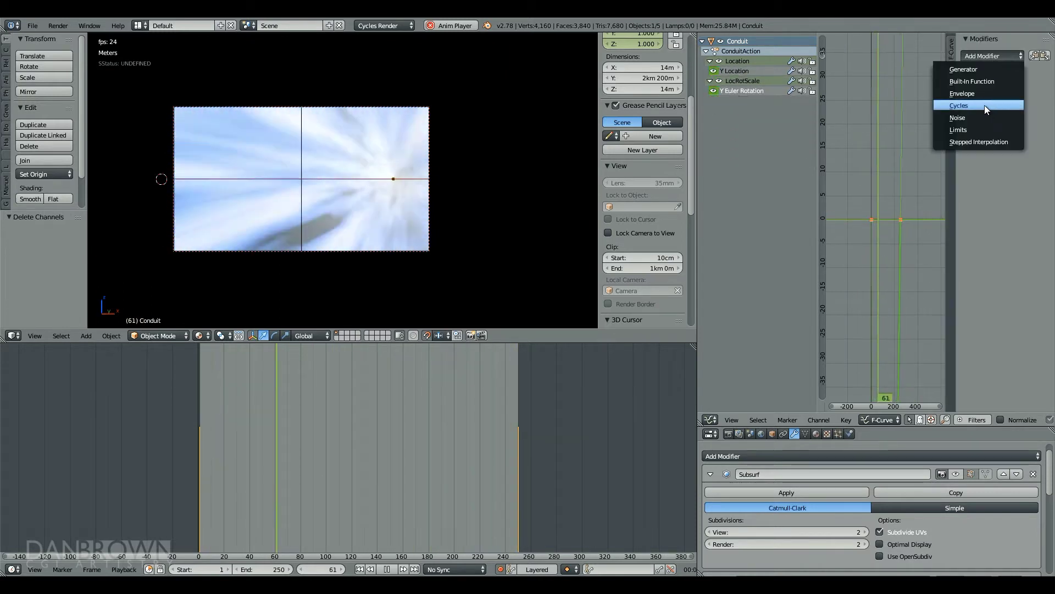
{"action": "left_click", "coordinate": [981, 104]}
{"action": "left_click", "coordinate": [983, 103]}
{"action": "key", "text": "Home"}
{"action": "left_click", "coordinate": [736, 71]}
{"action": "left_click", "coordinate": [1006, 55]}
{"action": "left_click", "coordinate": [992, 106]}
{"action": "left_click", "coordinate": [992, 103]}
{"action": "left_click", "coordinate": [984, 69]}
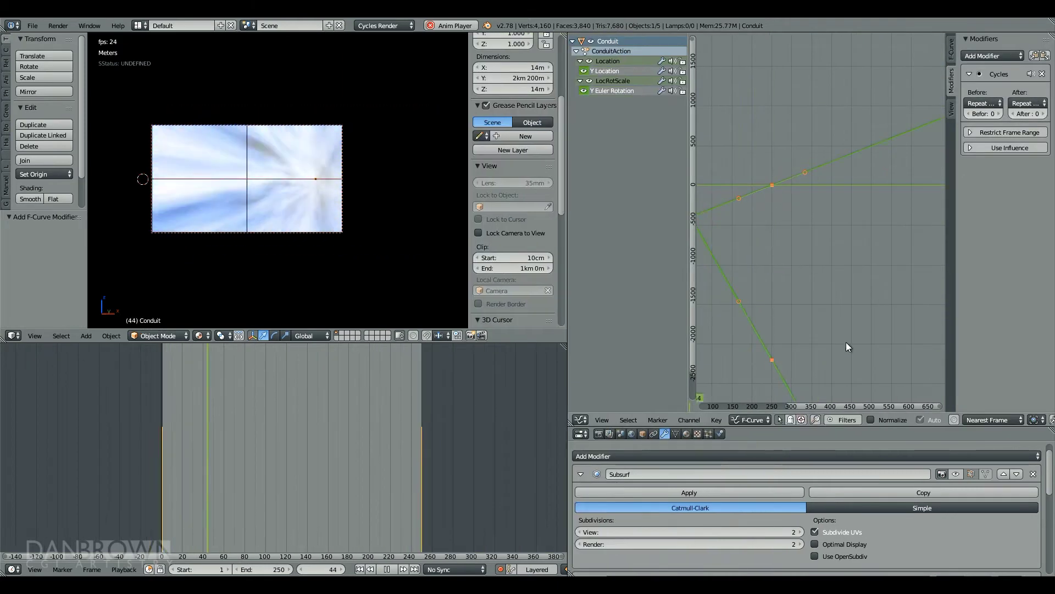
- Move the tube's end keyframes about 106 frames earlier and set the Array count to 50
{"action": "key", "text": "g"}
{"action": "key", "text": "x"}
{"action": "left_click", "coordinate": [796, 342]}
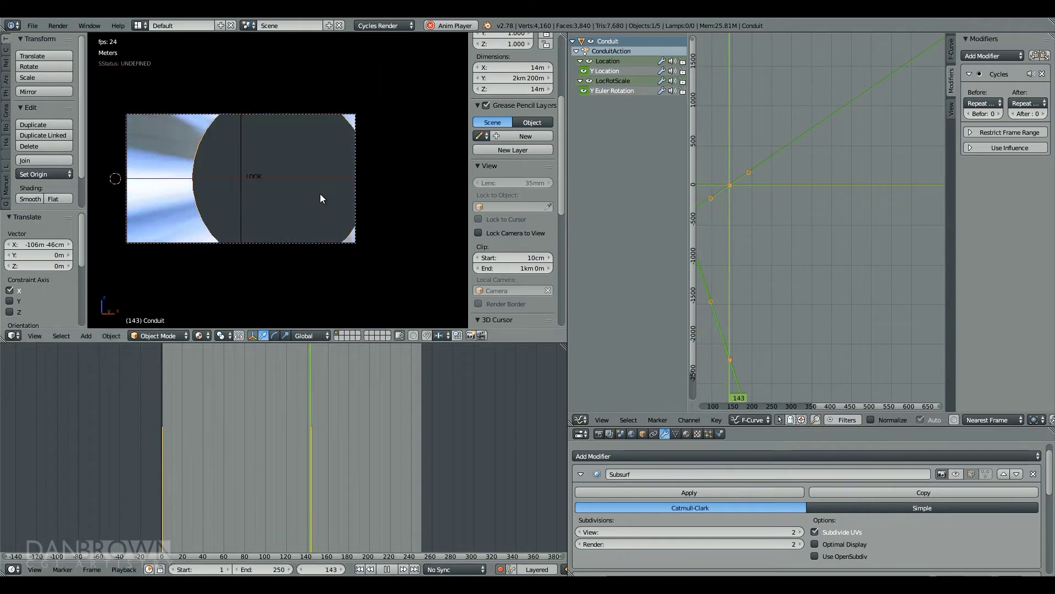
{"action": "scroll", "coordinate": [787, 456], "scroll_direction": "down", "scroll_amount": 8}
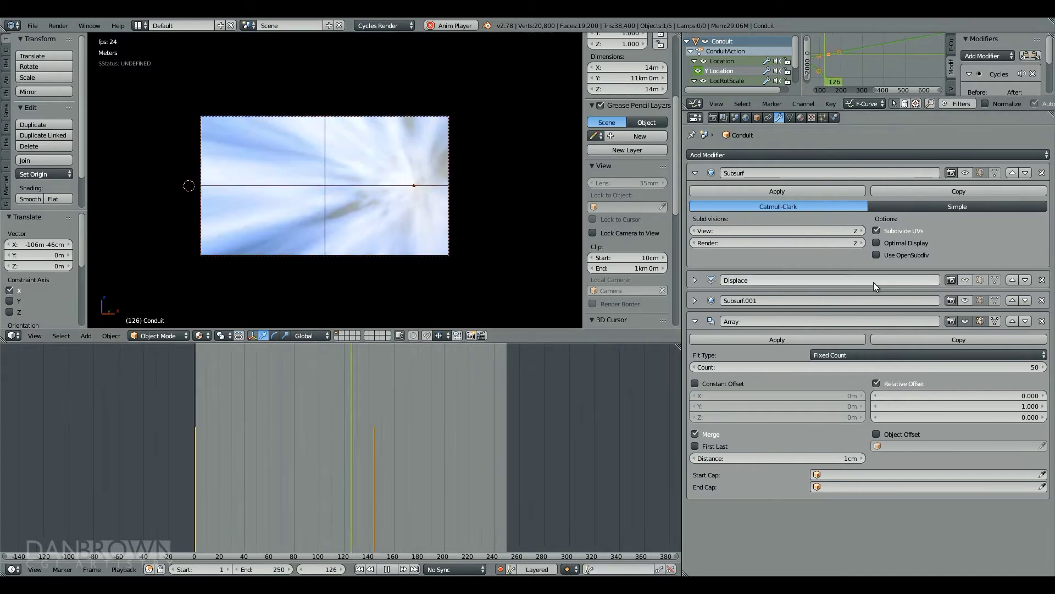
{"action": "left_click_drag", "start_coordinate": [870, 111], "coordinate": [864, 277]}
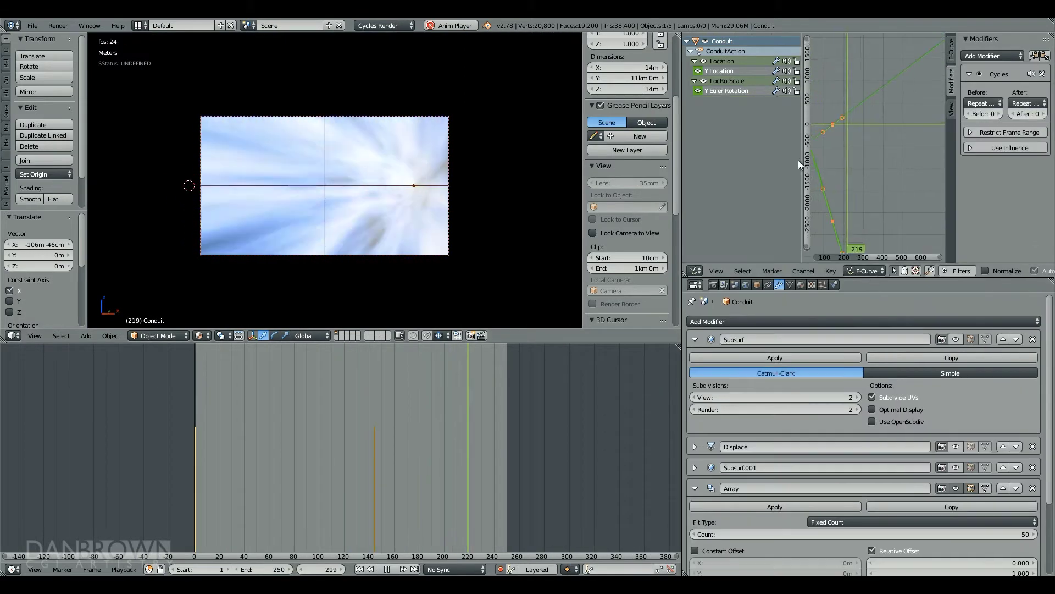
- Enlarge the curve display and move the tube's end keyframes about 35 more frames earlier
{"action": "left_click_drag", "start_coordinate": [801, 165], "coordinate": [752, 164]}
{"action": "middle_click_drag", "start_coordinate": [802, 166], "coordinate": [918, 84]}
{"action": "middle_click_drag", "start_coordinate": [918, 84], "coordinate": [913, 46]}
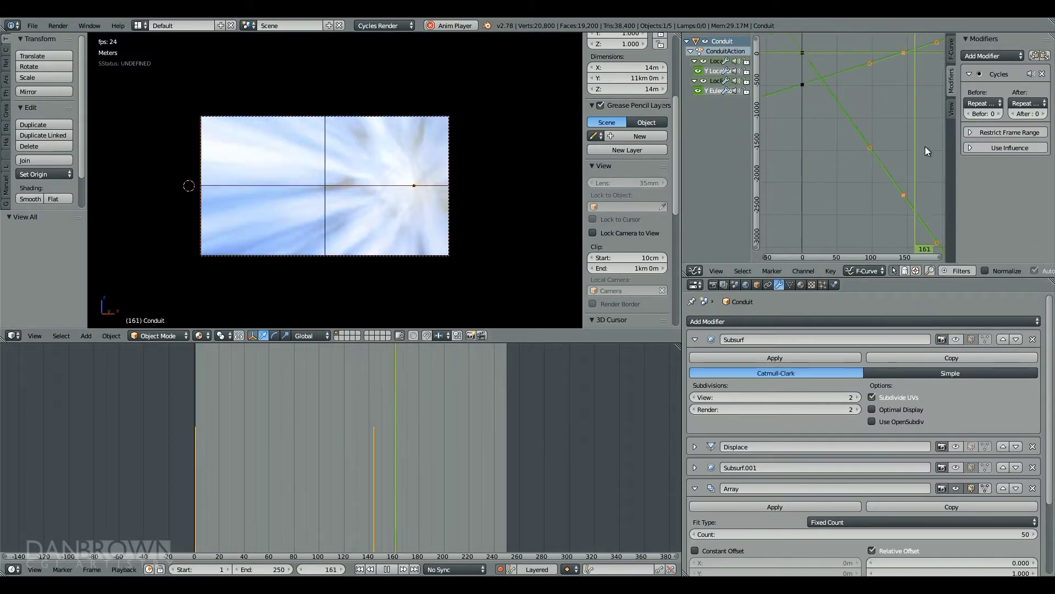
{"action": "key", "text": "g"}
{"action": "key", "text": "x"}
{"action": "left_click", "coordinate": [902, 149]}
- Stop playback and insert a location keyframe for MAIN_CONTROL at frame 1
{"action": "key", "text": "Escape"}
{"action": "right_click", "coordinate": [321, 187]}
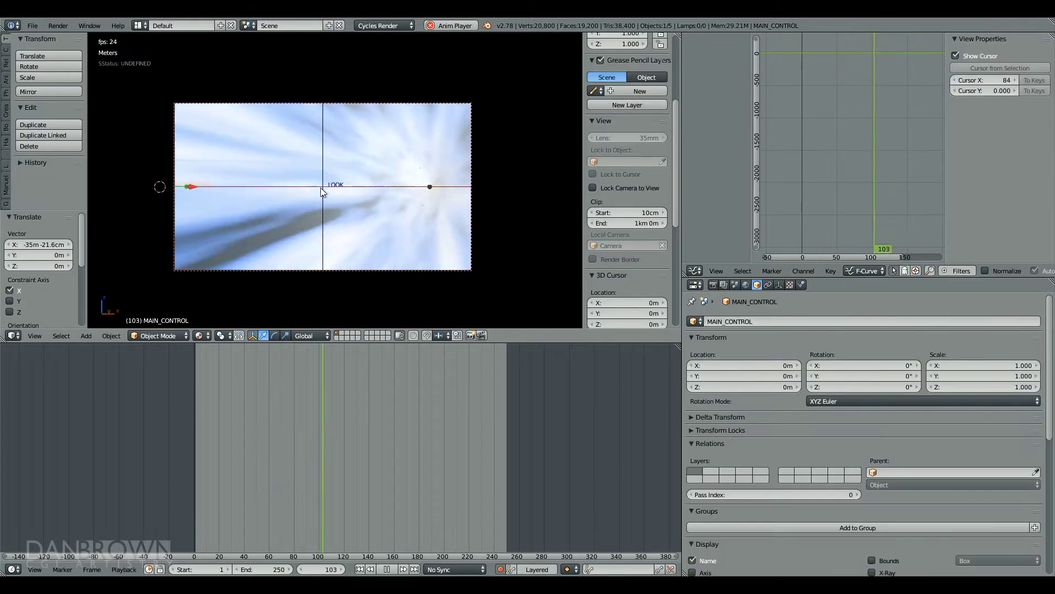
{"action": "key", "text": "i"}
{"action": "left_click", "coordinate": [371, 189]}
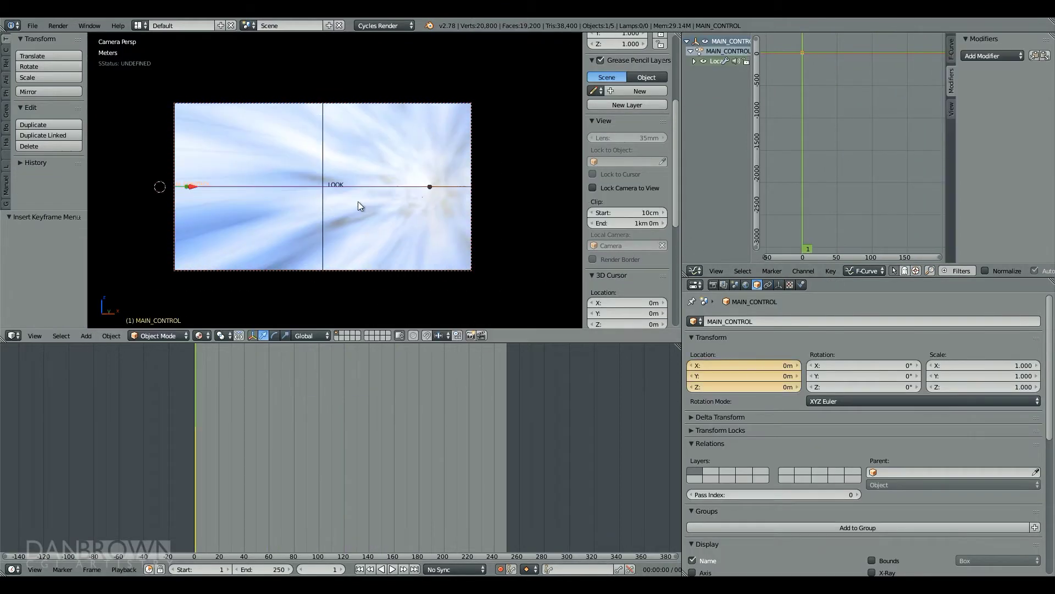
- Select the LOOK empty and insert a location keyframe for it at frame 1
{"action": "right_click", "coordinate": [321, 171]}
{"action": "key", "text": "g"}
{"action": "right_click", "coordinate": [330, 171]}
{"action": "key", "text": "i"}
{"action": "left_click", "coordinate": [345, 180]}
{"action": "key", "text": "g"}
{"action": "key", "text": "Escape"}
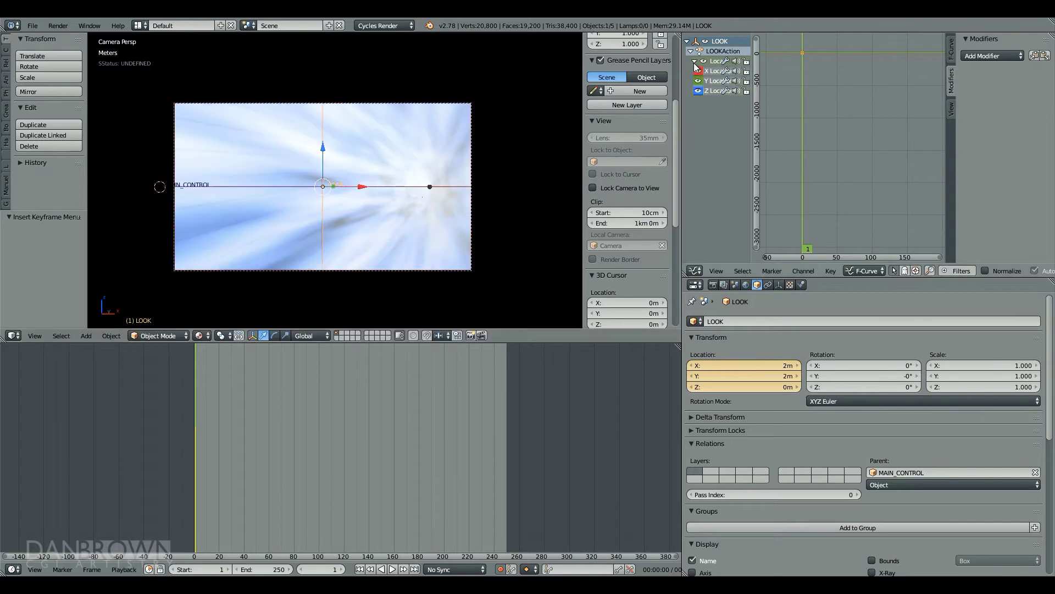
- Play the animation and add a Noise modifier to LOOK's X Location curve with scale 5.000 and strength 0.050
{"action": "key", "text": "alt+a"}
{"action": "left_click", "coordinate": [992, 55]}
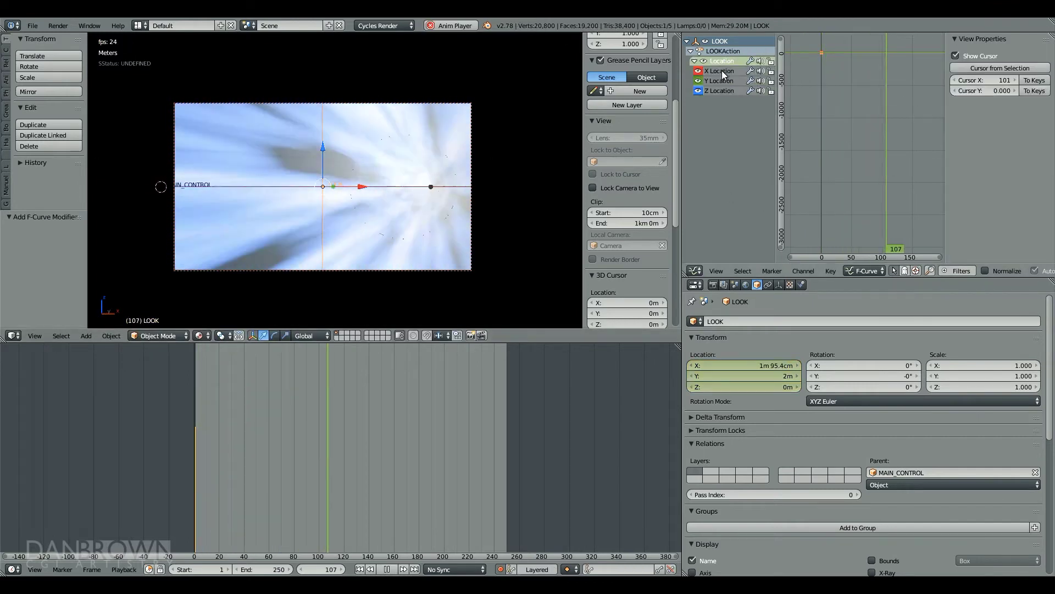
{"action": "left_click", "coordinate": [722, 75]}
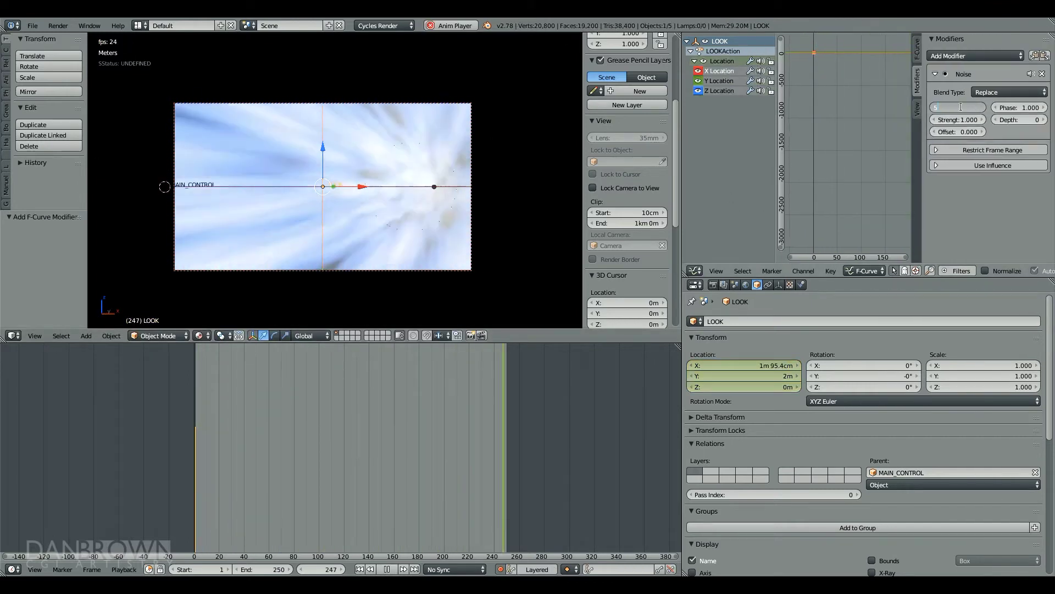
{"action": "type", "text": "0.05"}
{"action": "key", "text": "Return"}
- Enlarge the camera viewport over the timeline and hide its side panels
{"action": "scroll", "coordinate": [423, 230], "scroll_direction": "up", "scroll_amount": 2}
{"action": "left_click_drag", "start_coordinate": [424, 341], "coordinate": [425, 505]}
{"action": "key", "text": "n"}
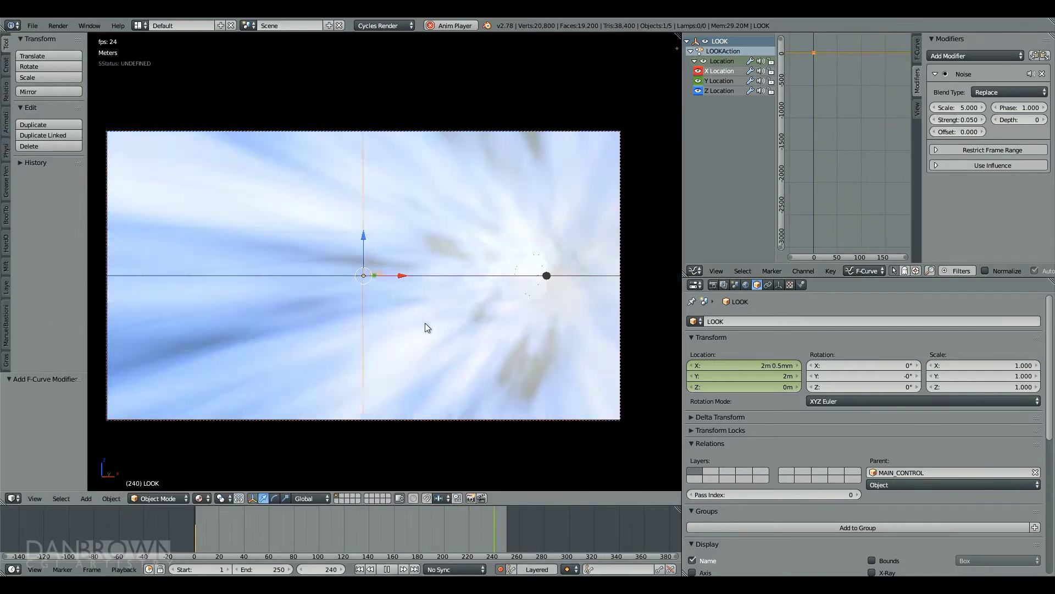
{"action": "key", "text": "t"}
{"action": "middle_click_drag", "start_coordinate": [424, 310], "coordinate": [463, 307], "text": "shift"}
{"action": "scroll", "coordinate": [463, 307], "scroll_direction": "up", "scroll_amount": 1}
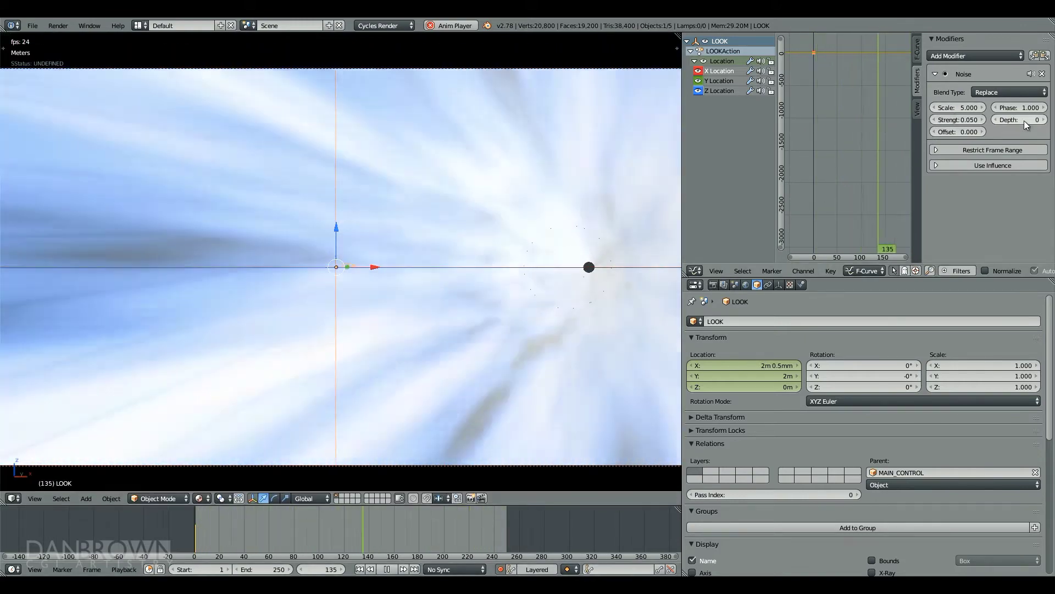
- Set the noise depth to 1 and copy the modifier to LOOK's Y and Z Location curves, shifting the phase to -50.100 for Z
{"action": "left_click", "coordinate": [1042, 120]}
{"action": "left_click", "coordinate": [1035, 55]}
{"action": "left_click", "coordinate": [719, 81]}
{"action": "left_click", "coordinate": [1044, 56]}
{"action": "left_click_drag", "start_coordinate": [1017, 108], "coordinate": [931, 107]}
{"action": "left_click", "coordinate": [719, 90]}
{"action": "left_click", "coordinate": [1044, 55]}
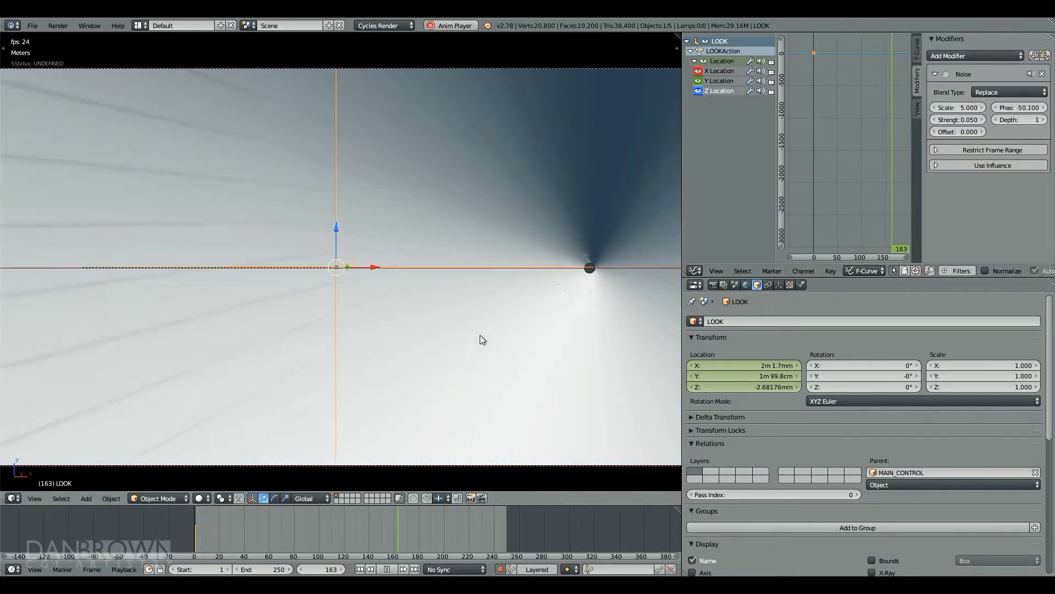
- Enable the tube's subdivision and displacement in the viewport and move the Array modifier to the start of the stack
{"action": "right_click", "coordinate": [480, 335]}
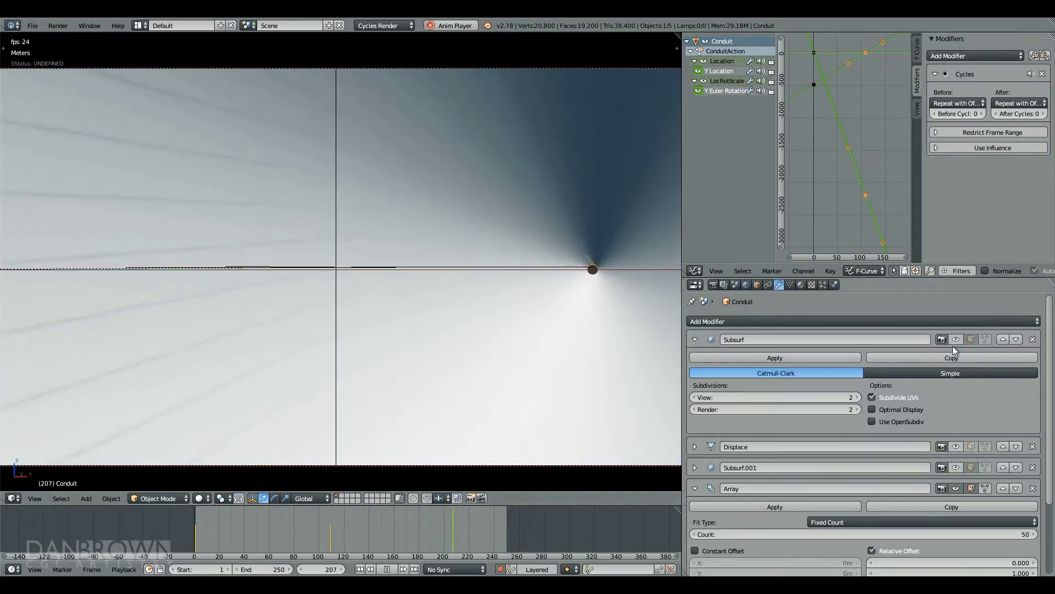
{"action": "scroll", "coordinate": [782, 454], "scroll_direction": "down", "scroll_amount": 4}
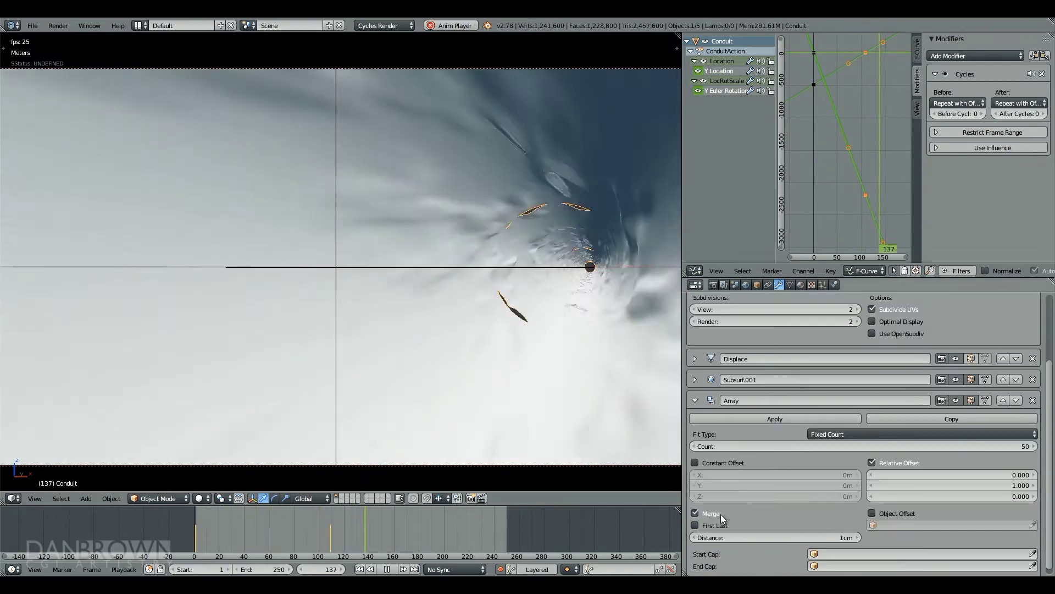
{"action": "left_click", "coordinate": [1005, 400]}
{"action": "left_click", "coordinate": [1003, 378]}
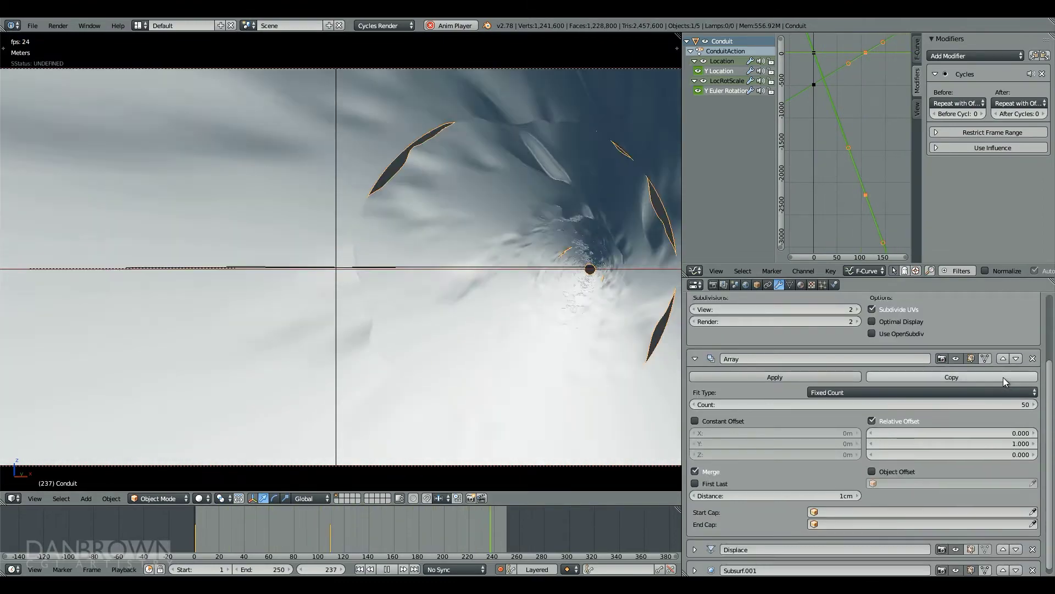
{"action": "scroll", "coordinate": [1003, 412], "scroll_direction": "up", "scroll_amount": 4}
{"action": "left_click", "coordinate": [1003, 447]}
{"action": "scroll", "coordinate": [909, 389], "scroll_direction": "down", "scroll_amount": 4}
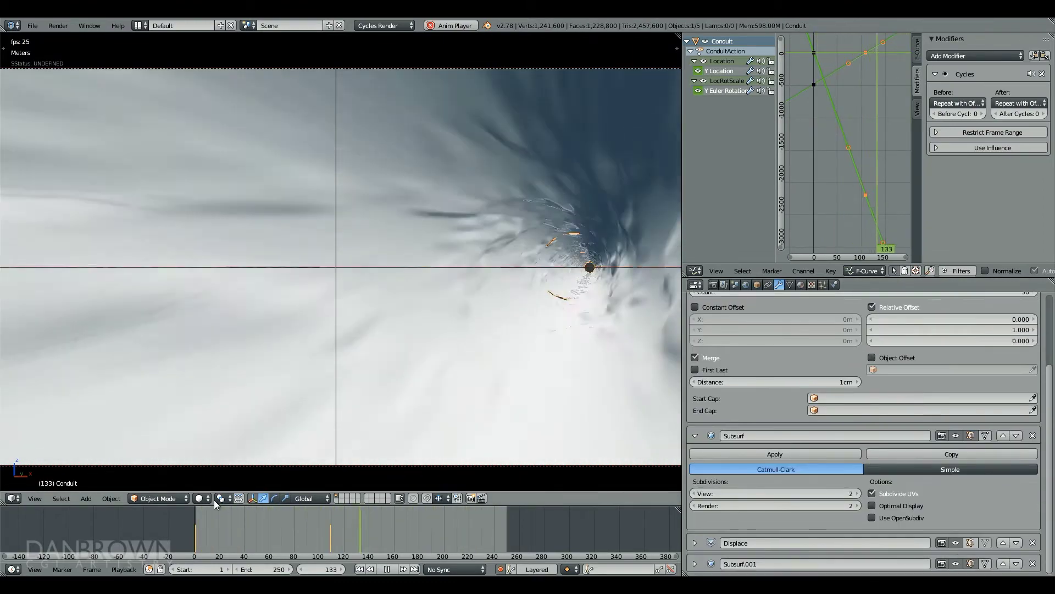
- Stop playback, enter Edit Mode on the tube in the right view and turn the lower area into the UV/Image Editor
{"action": "key", "text": "Escape"}
{"action": "key", "text": "KP_3"}
{"action": "key", "text": "Tab"}
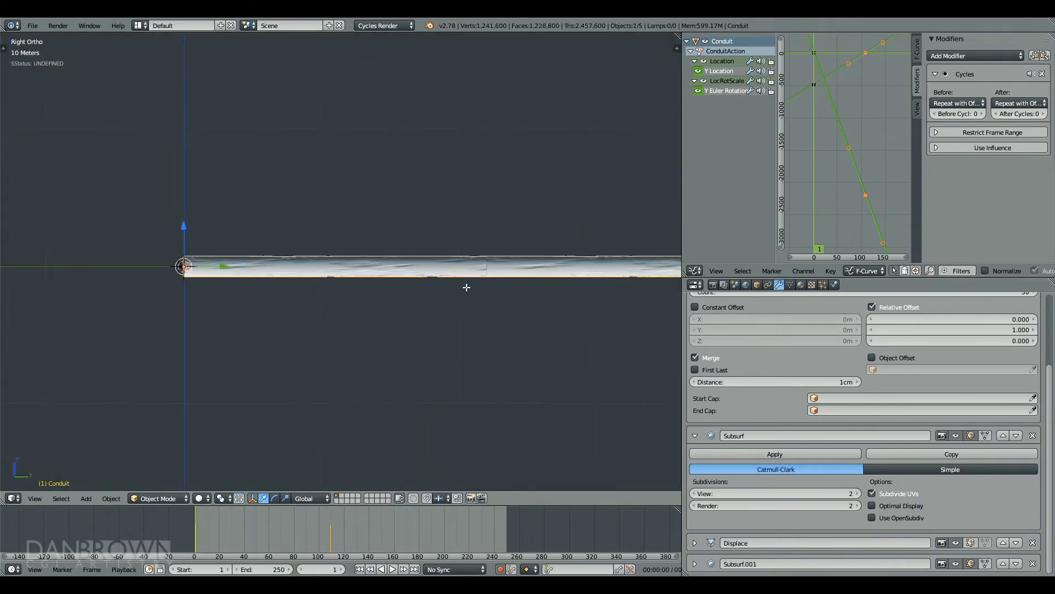
{"action": "right_click", "coordinate": [975, 437]}
{"action": "left_click", "coordinate": [971, 437]}
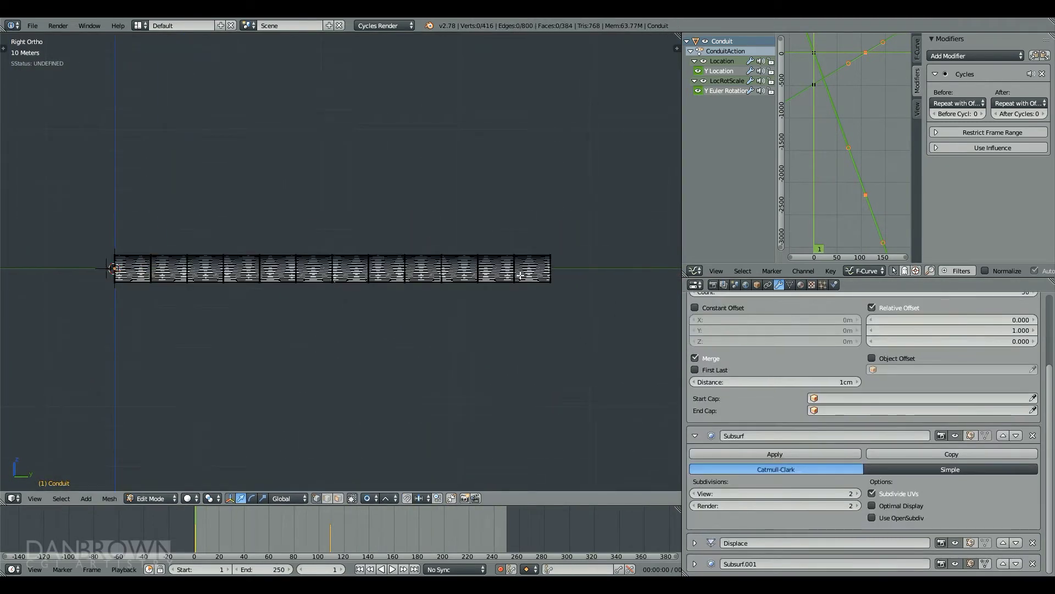
{"action": "left_click_drag", "start_coordinate": [465, 505], "coordinate": [465, 299]}
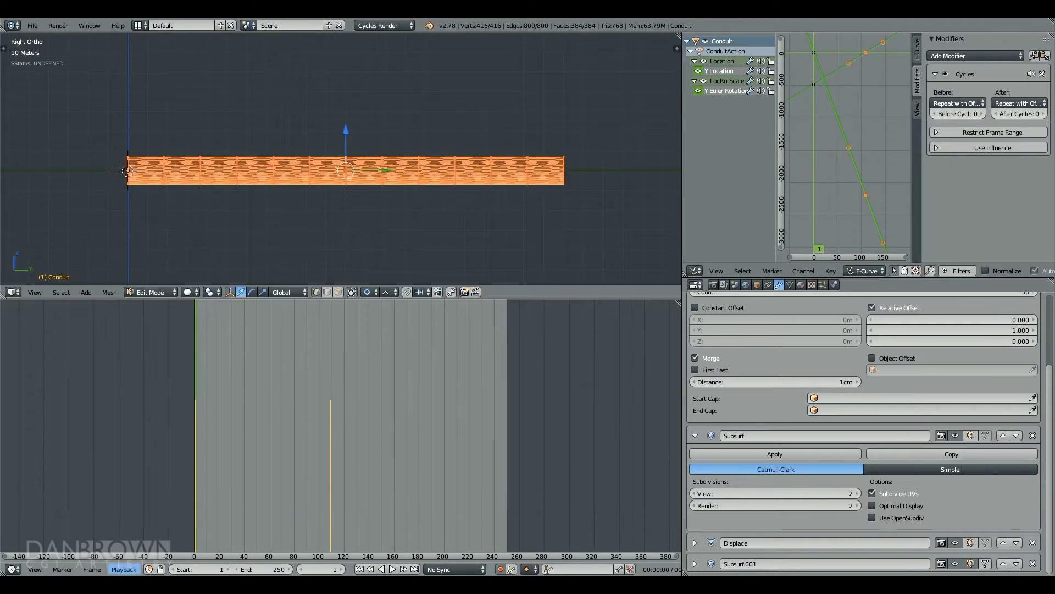
{"action": "left_click", "coordinate": [12, 569]}
{"action": "left_click", "coordinate": [35, 469]}
- Scale all of the tube's UVs by 2 along Y and return to Object Mode in the camera view
{"action": "type", "text": "as"}
{"action": "middle_click_drag", "start_coordinate": [419, 379], "coordinate": [412, 502]}
{"action": "type", "text": "y100"}
{"action": "key", "text": "BackSpace"}
{"action": "key", "text": "BackSpace"}
{"action": "key", "text": "BackSpace"}
{"action": "type", "text": "2"}
{"action": "key", "text": "Return"}
{"action": "scroll", "coordinate": [420, 434], "scroll_direction": "down", "scroll_amount": 4}
{"action": "key", "text": "Tab"}
{"action": "key", "text": "KP_0"}
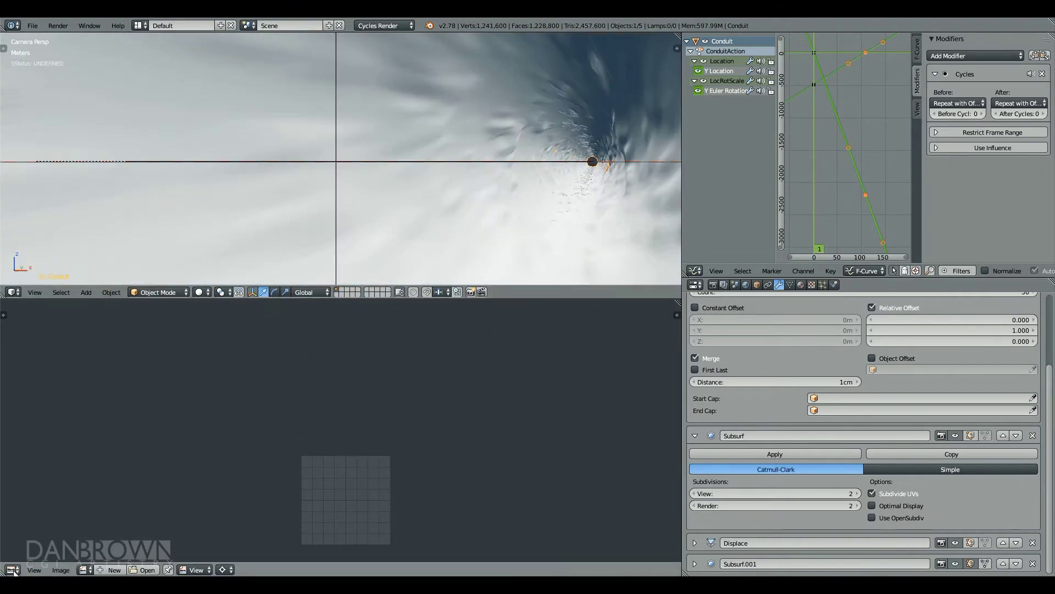
- Turn the lower area back into the timeline and reduce its height
{"action": "left_click", "coordinate": [13, 570]}
{"action": "left_click", "coordinate": [33, 527]}
{"action": "left_click_drag", "start_coordinate": [242, 437], "coordinate": [208, 345]}
{"action": "left_click", "coordinate": [228, 217]}
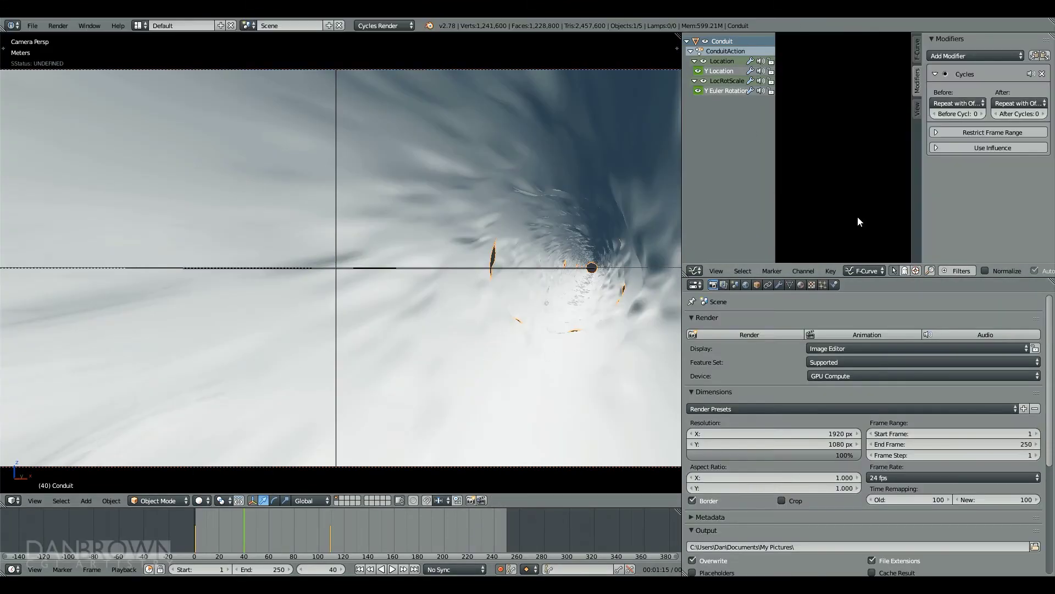
- Fit the whole camera frame in the viewport and scrub the timeline to examine the tunnel
{"action": "scroll", "coordinate": [742, 450], "scroll_direction": "down", "scroll_amount": 6}
{"action": "middle_click_drag", "start_coordinate": [550, 295], "coordinate": [547, 274], "text": "shift"}
{"action": "left_click_drag", "start_coordinate": [682, 152], "coordinate": [652, 160]}
{"action": "scroll", "coordinate": [508, 273], "scroll_direction": "down", "scroll_amount": 2}
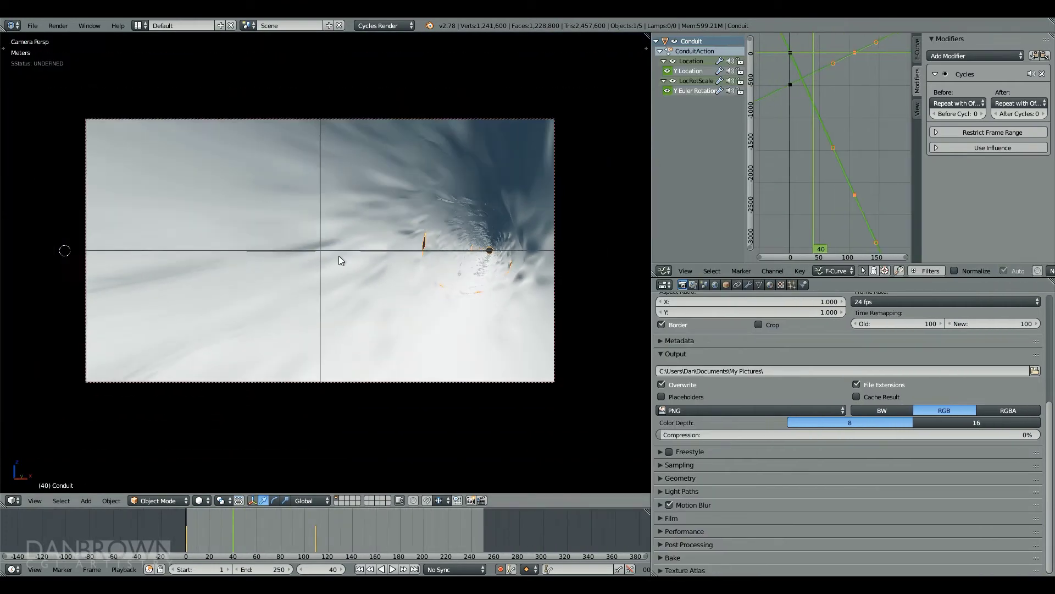
{"action": "left_click_drag", "start_coordinate": [247, 532], "coordinate": [291, 531]}
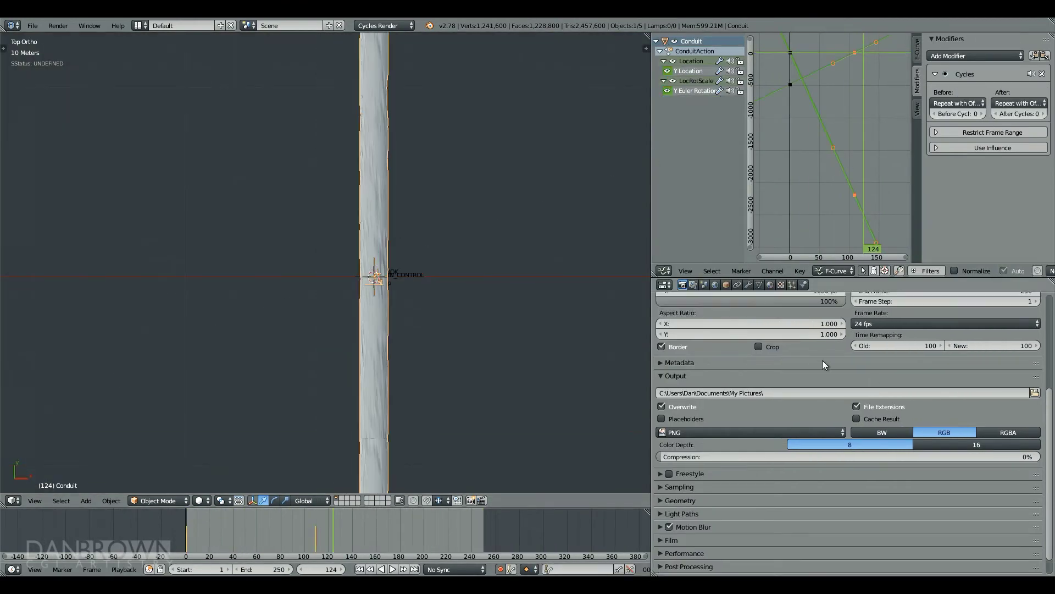
- Turn off viewport display of the tube's subdivision and Displace modifiers, collapse the modifier panels and return to the camera view
{"action": "left_click", "coordinate": [748, 284]}
{"action": "scroll", "coordinate": [959, 522], "scroll_direction": "down", "scroll_amount": 5}
{"action": "left_click", "coordinate": [958, 561]}
{"action": "scroll", "coordinate": [953, 524], "scroll_direction": "up", "scroll_amount": 5}
{"action": "left_click", "coordinate": [664, 340]}
{"action": "left_click", "coordinate": [664, 360]}
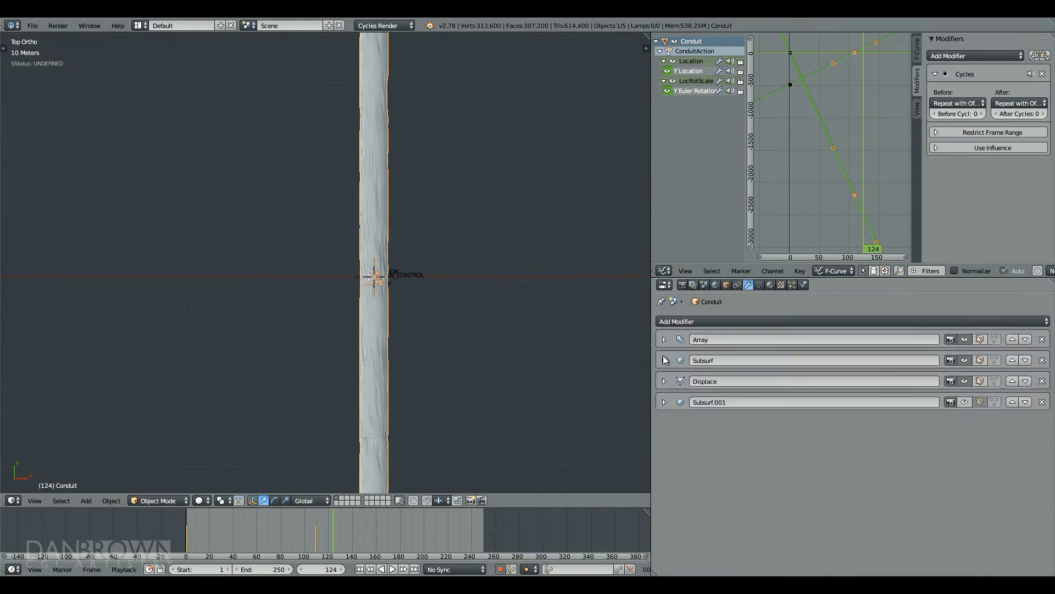
{"action": "left_click", "coordinate": [964, 383]}
{"action": "key", "text": "KP_0"}
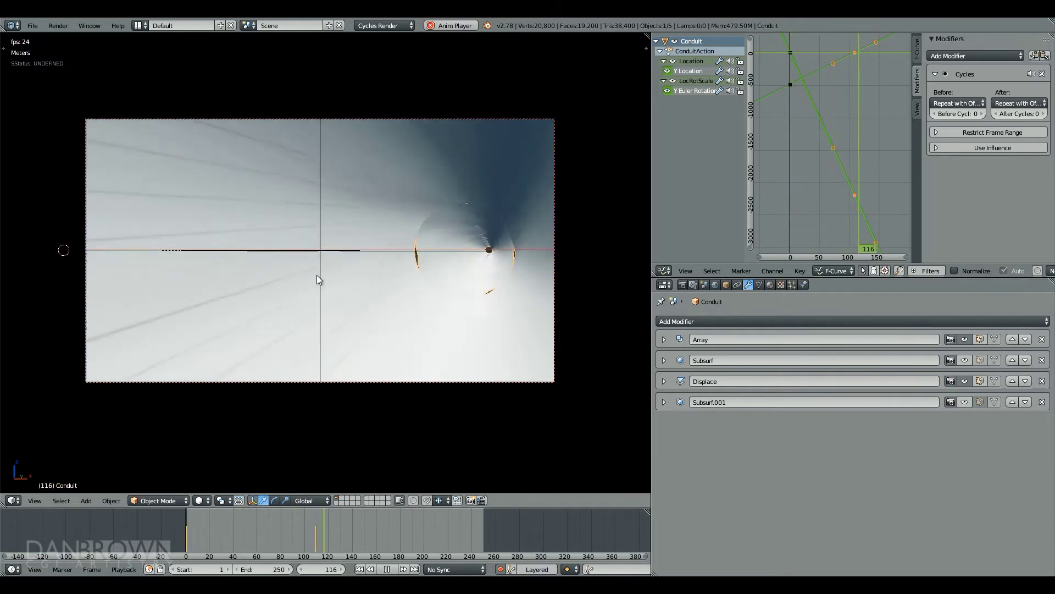
- Examine the tube's travel past the rig from the top view by scrubbing and playing the timeline
{"action": "right_click", "coordinate": [220, 253]}
{"action": "right_click", "coordinate": [220, 252]}
{"action": "right_click", "coordinate": [219, 253]}
{"action": "key", "text": "KP_7"}
{"action": "scroll", "coordinate": [226, 262], "scroll_direction": "down", "scroll_amount": 1}
{"action": "left_click_drag", "start_coordinate": [189, 530], "coordinate": [481, 532]}
{"action": "key", "text": "alt+a"}
- At frame 1, clear LOOK's parent and parent it to the Ship empty instead
{"action": "key", "text": "a"}
{"action": "scroll", "coordinate": [356, 291], "scroll_direction": "up", "scroll_amount": 11}
{"action": "right_click", "coordinate": [347, 301]}
{"action": "scroll", "coordinate": [338, 263], "scroll_direction": "up", "scroll_amount": 3}
{"action": "right_click", "coordinate": [384, 223]}
{"action": "key", "text": "shift+Left"}
{"action": "key", "text": "alt+p"}
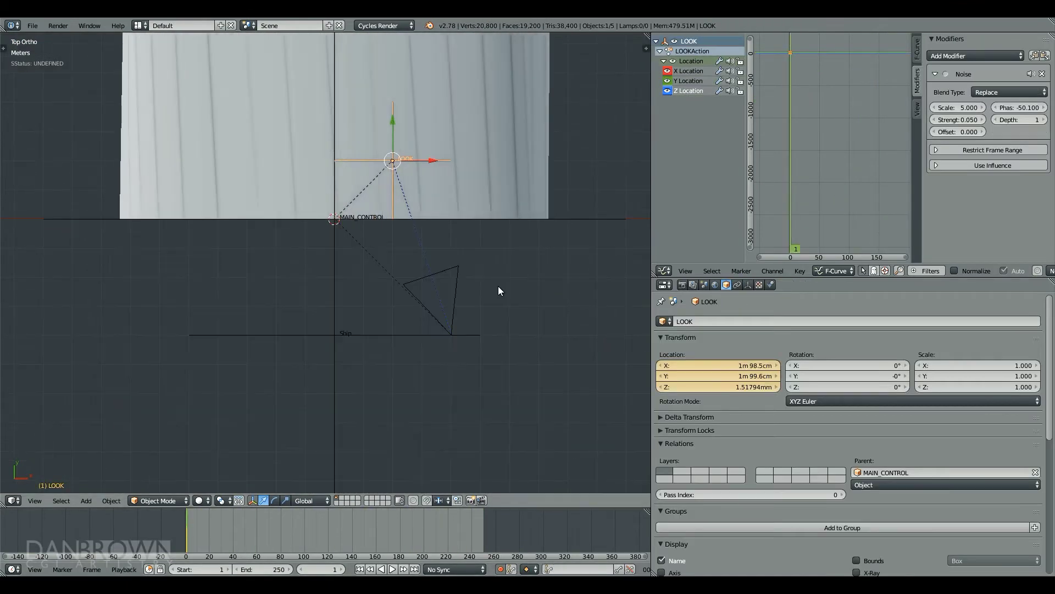
{"action": "left_click", "coordinate": [498, 286]}
{"action": "right_click", "coordinate": [372, 338], "text": "shift"}
{"action": "key", "text": "ctrl+p"}
{"action": "left_click", "coordinate": [373, 337]}
- Turn on snapping, move the Ship forward along Y past MAIN_CONTROL, and shift LOOK -8 m along Y
{"action": "right_click", "coordinate": [384, 335]}
{"action": "middle_click_drag", "start_coordinate": [384, 336], "coordinate": [401, 466], "text": "shift"}
{"action": "left_click", "coordinate": [426, 500]}
{"action": "scroll", "coordinate": [401, 462], "scroll_direction": "down", "scroll_amount": 3}
{"action": "key", "text": "g"}
{"action": "key", "text": "y"}
{"action": "left_click", "coordinate": [401, 292]}
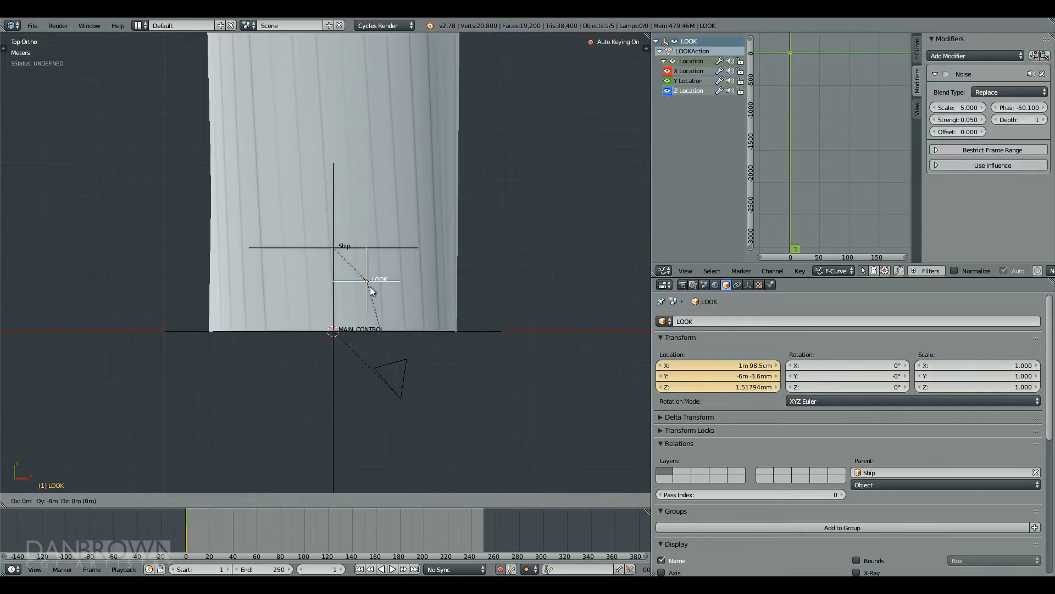
- Move the Ship to -10 m on Y with LOOK beside it so the camera faces backwards
{"action": "key", "text": "KP_0"}
{"action": "right_click", "coordinate": [365, 228]}
{"action": "key", "text": "KP_0"}
{"action": "middle_click_drag", "start_coordinate": [359, 274], "coordinate": [358, 241], "text": "shift"}
{"action": "key", "text": "a"}
- Shift the tube's keyframes earlier so that it surrounds the whole rig at frame 1
{"action": "right_click", "coordinate": [336, 165]}
{"action": "right_click", "coordinate": [336, 165]}
{"action": "key", "text": "g"}
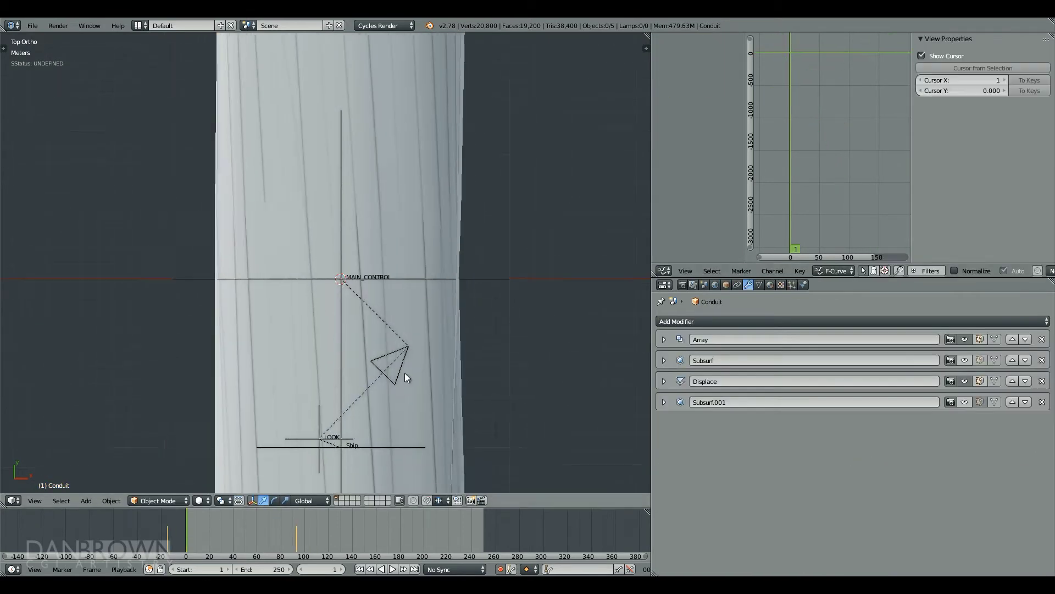
- Turn on snapping and raise the Ship to 1 m on Z in the camera view
{"action": "key", "text": "KP_0"}
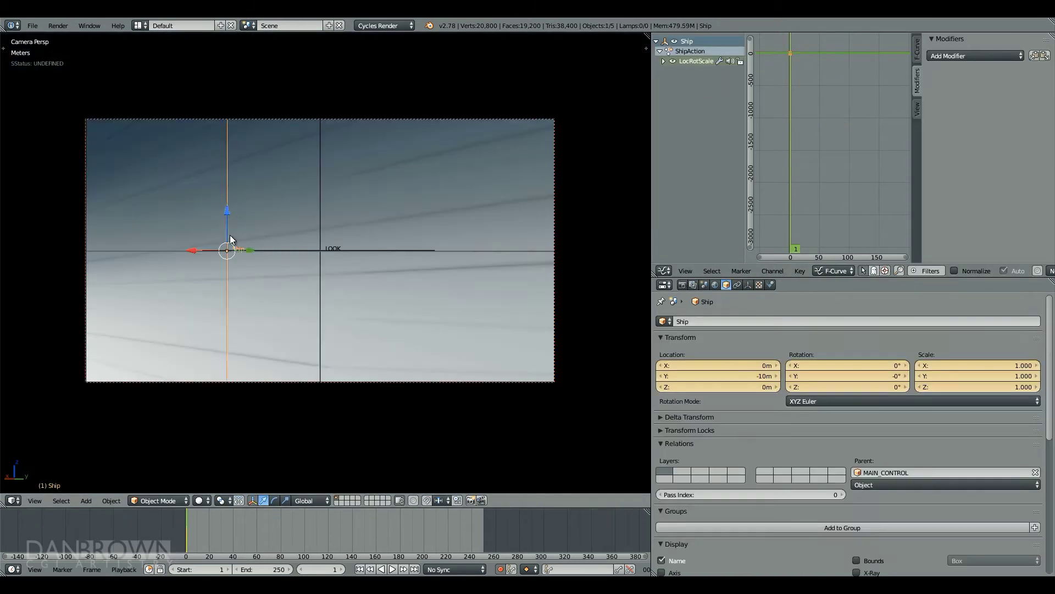
{"action": "key", "text": "g"}
{"action": "right_click", "coordinate": [259, 171]}
{"action": "left_click", "coordinate": [428, 500]}
{"action": "key", "text": "g"}
{"action": "left_click", "coordinate": [329, 294]}
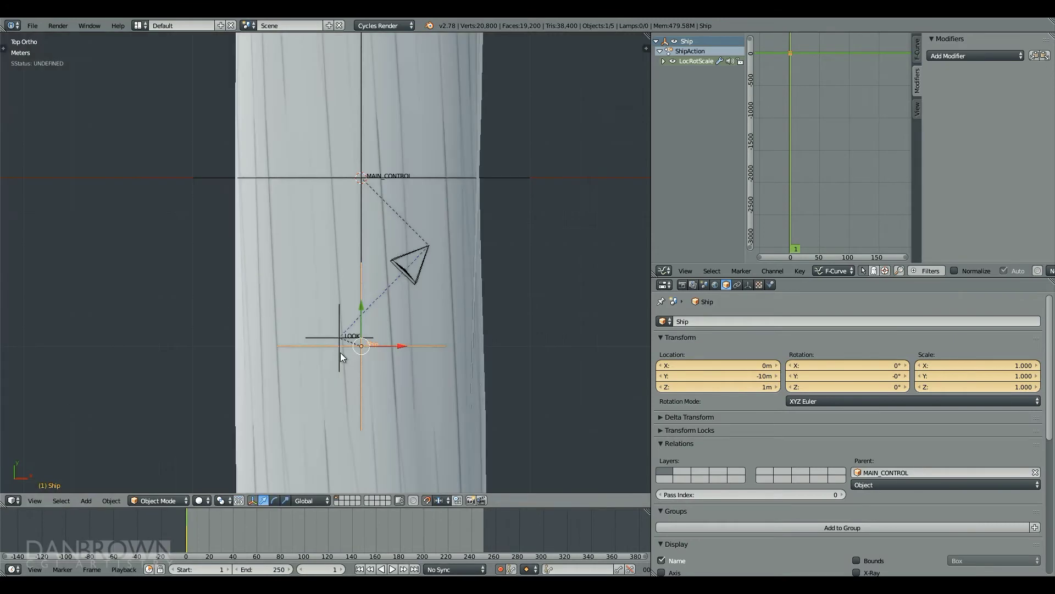
- Go to frame 250 and move the Ship forward to 29 m on Y
{"action": "left_click", "coordinate": [449, 532]}
{"action": "scroll", "coordinate": [420, 387], "scroll_direction": "down", "scroll_amount": 4}
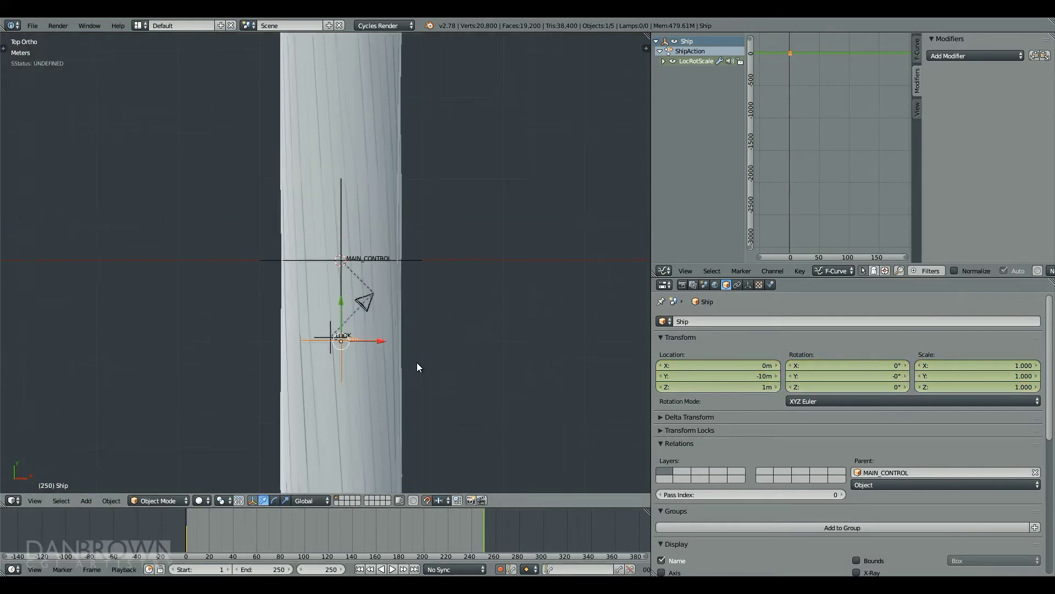
{"action": "left_click", "coordinate": [419, 177]}
{"action": "key", "text": "KP_0"}
{"action": "key", "text": "KP_7"}
{"action": "key", "text": "g"}
{"action": "left_click", "coordinate": [432, 237]}
{"action": "key", "text": "KP_0"}
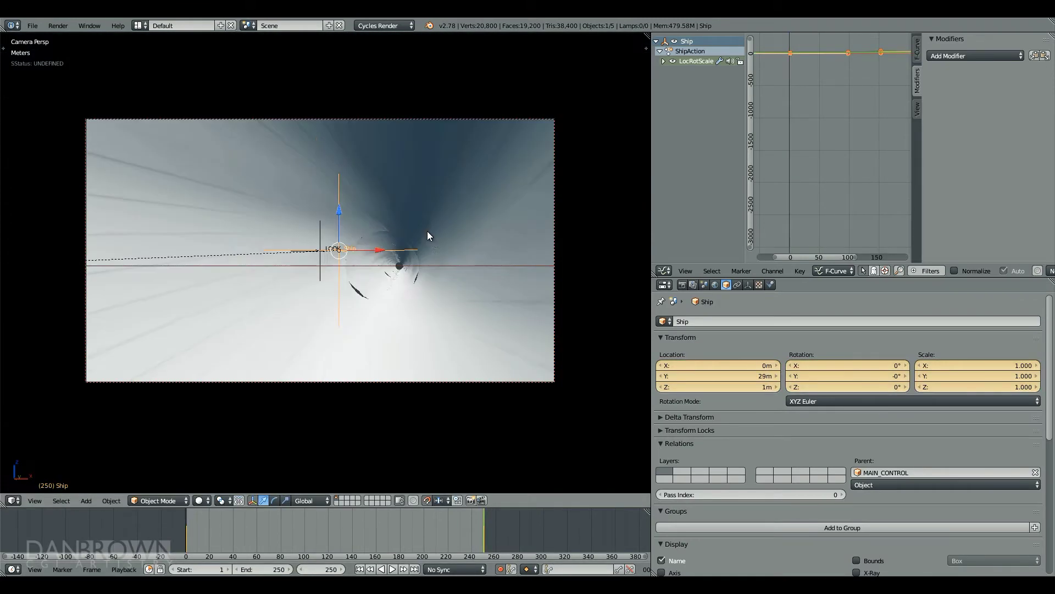
- Play the animation from frame 1 through the camera to check the Ship's travel along the tube
{"action": "left_click", "coordinate": [187, 539]}
{"action": "key", "text": "alt+a"}
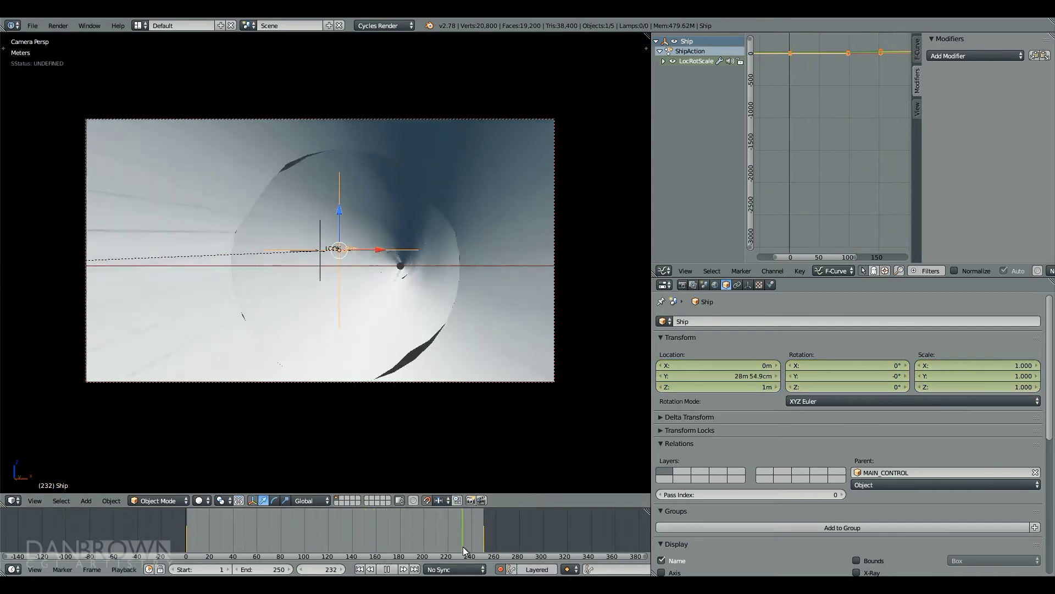
{"action": "left_click", "coordinate": [186, 545]}
{"action": "key", "text": "alt+a"}
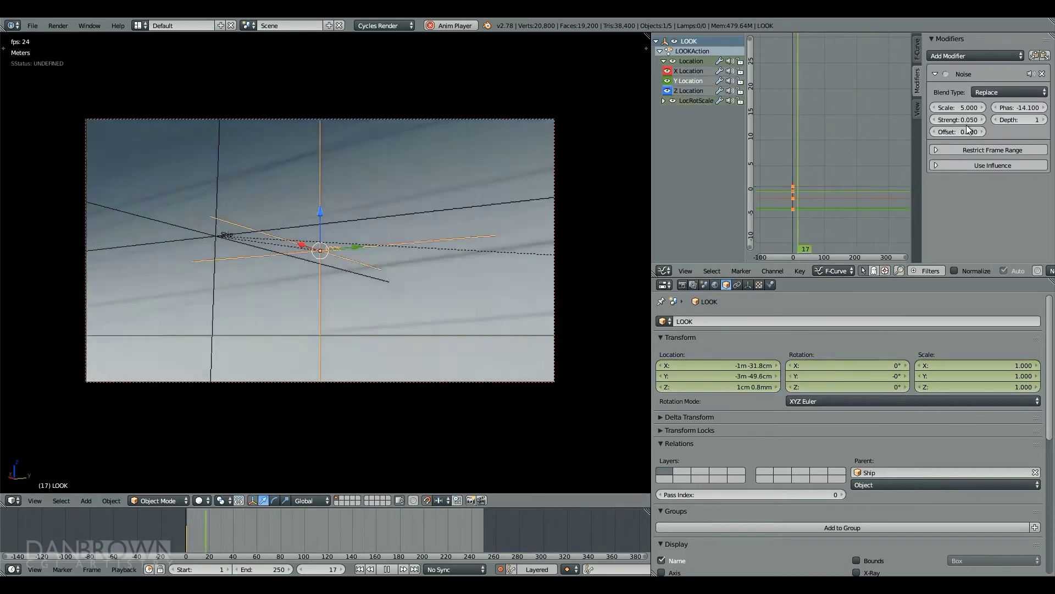
- Set the noise strength on LOOK's location curves to 0.1
{"action": "left_click", "coordinate": [958, 120]}
{"action": "type", "text": "0.1"}
{"action": "key", "text": "Return"}
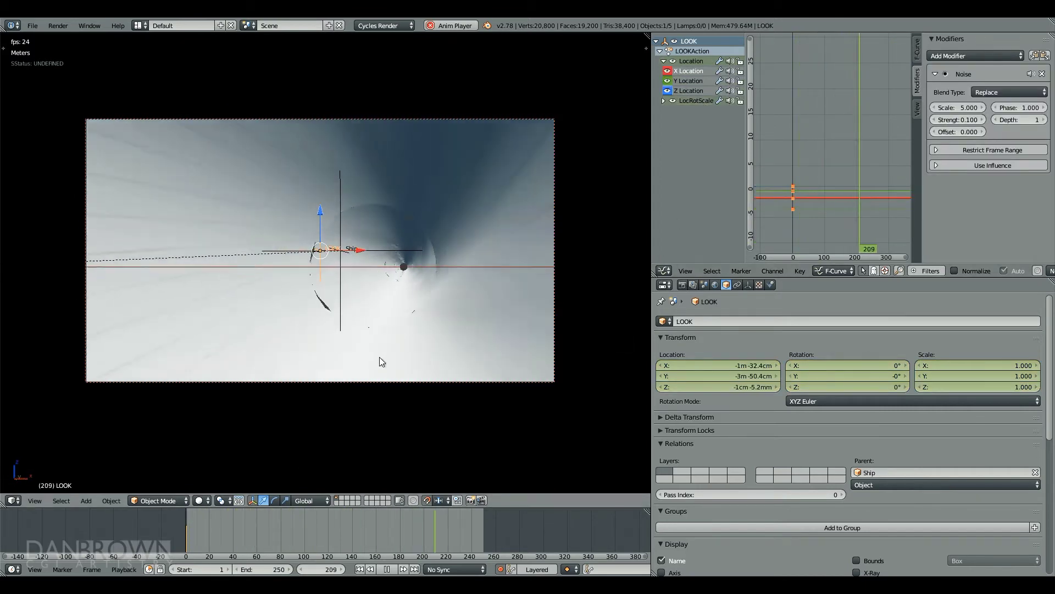
- Show the tube with its material in the viewport and test-render frame 110
{"action": "left_click", "coordinate": [202, 500]}
{"action": "left_click", "coordinate": [225, 438]}
{"action": "right_click", "coordinate": [444, 382]}
{"action": "left_click", "coordinate": [748, 285]}
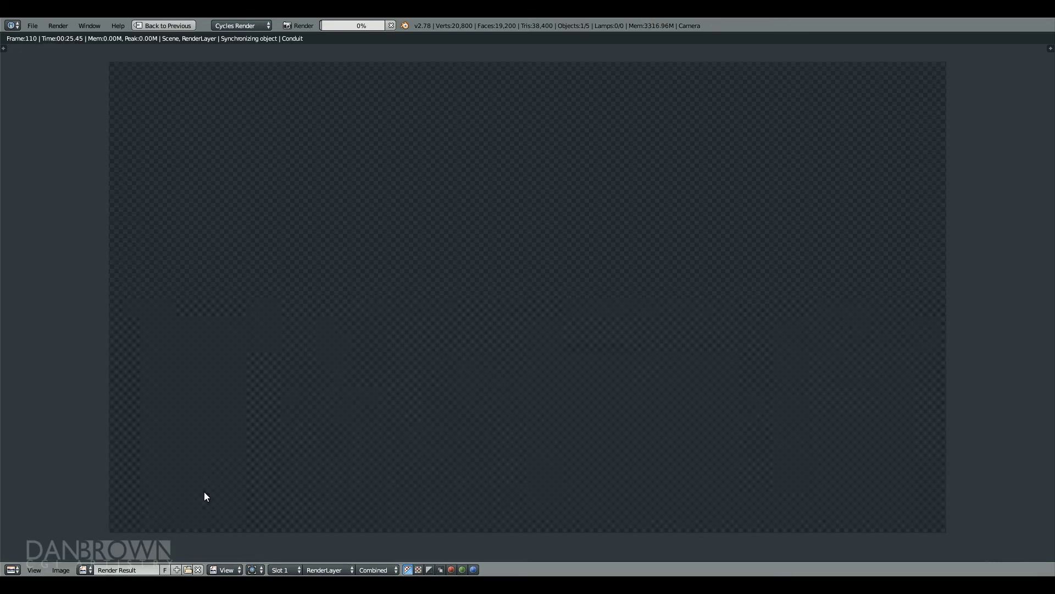
{"action": "key", "text": "Escape"}
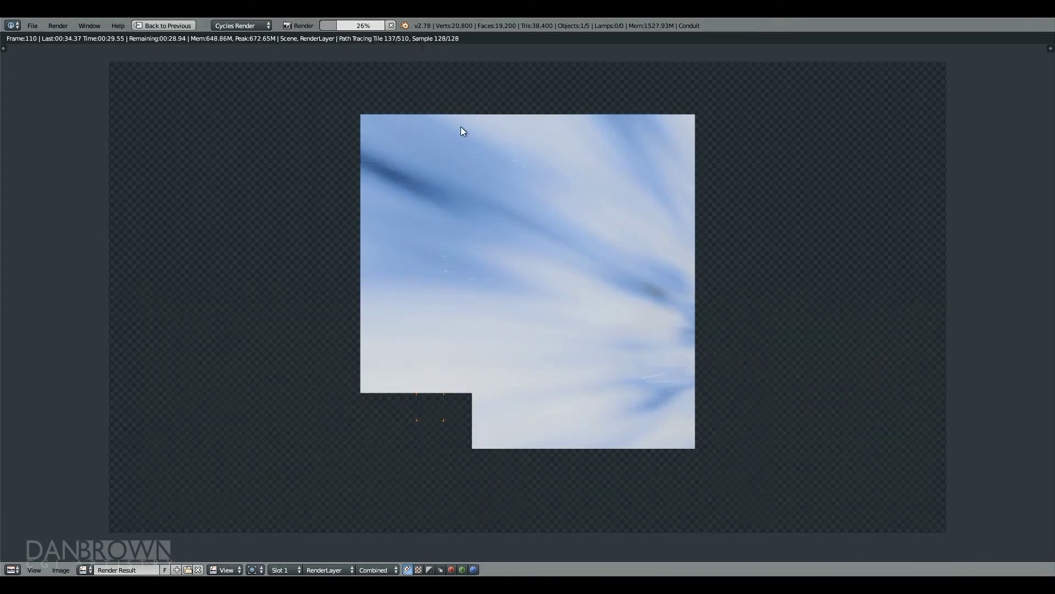
{"action": "key", "text": "Escape"}
{"action": "key", "text": "Escape"}
- Set the render tile size to 512 by 512 in the performance settings
{"action": "scroll", "coordinate": [681, 484], "scroll_direction": "down", "scroll_amount": 8}
{"action": "left_click", "coordinate": [672, 528]}
{"action": "scroll", "coordinate": [687, 520], "scroll_direction": "down", "scroll_amount": 5}
{"action": "left_click", "coordinate": [763, 491]}
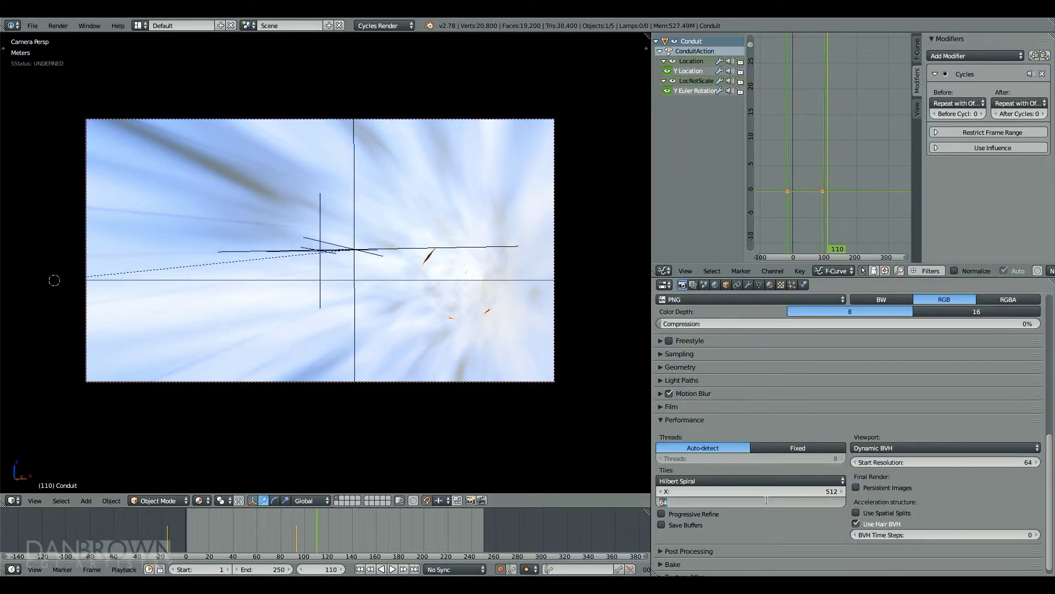
{"action": "type", "text": "512"}
{"action": "key", "text": "Return"}
{"action": "scroll", "coordinate": [903, 462], "scroll_direction": "up", "scroll_amount": 13}
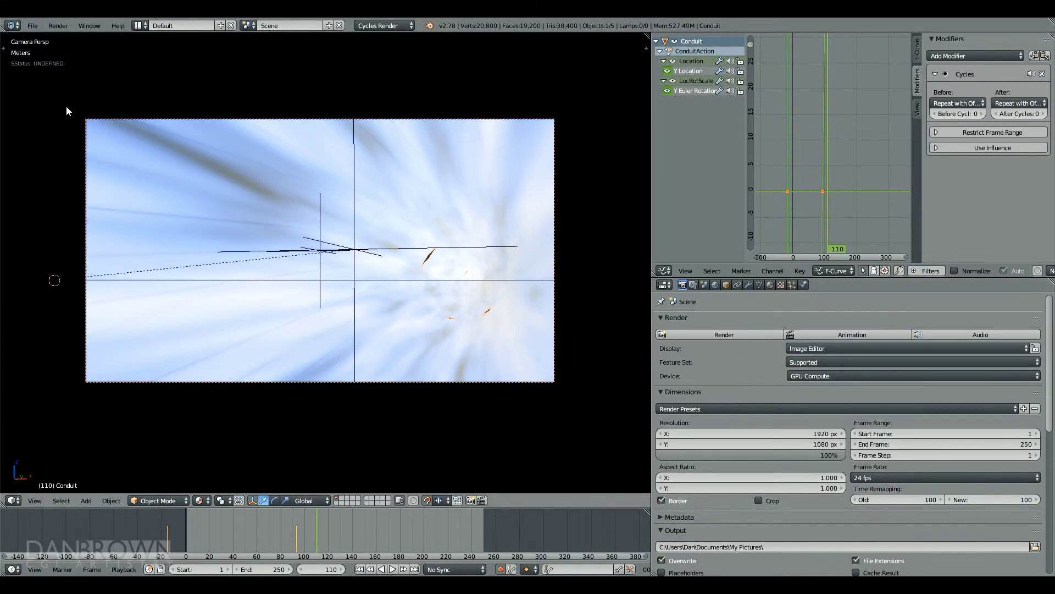
- In the compositor, add a Viewer node alongside the Composite output and fit the backdrop to the editor
{"action": "left_click", "coordinate": [693, 285]}
{"action": "left_click", "coordinate": [676, 491]}
{"action": "scroll", "coordinate": [681, 524], "scroll_direction": "down", "scroll_amount": 4}
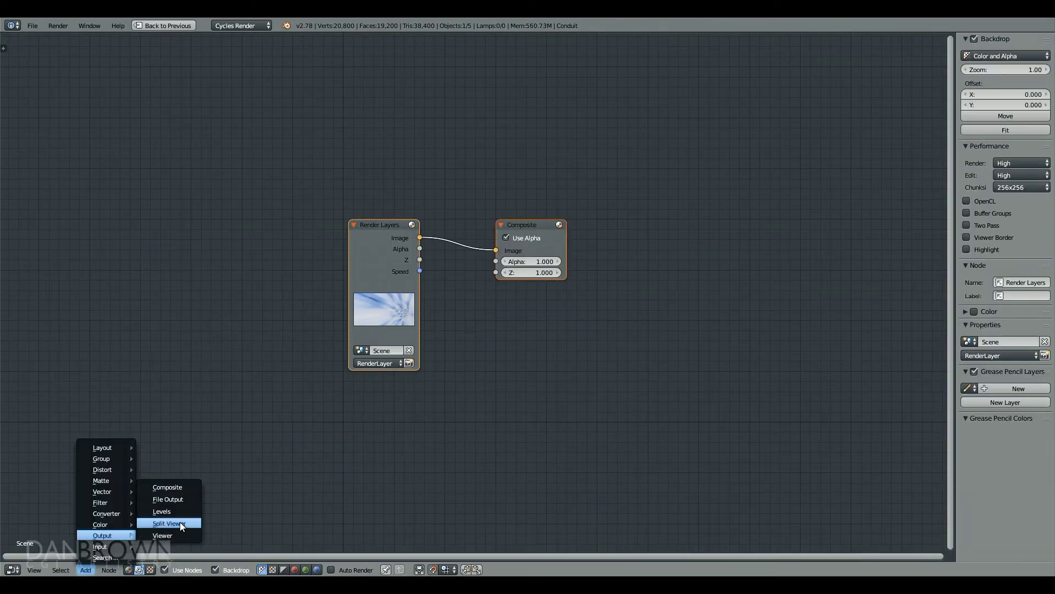
{"action": "left_click", "coordinate": [180, 533]}
{"action": "left_click", "coordinate": [486, 361]}
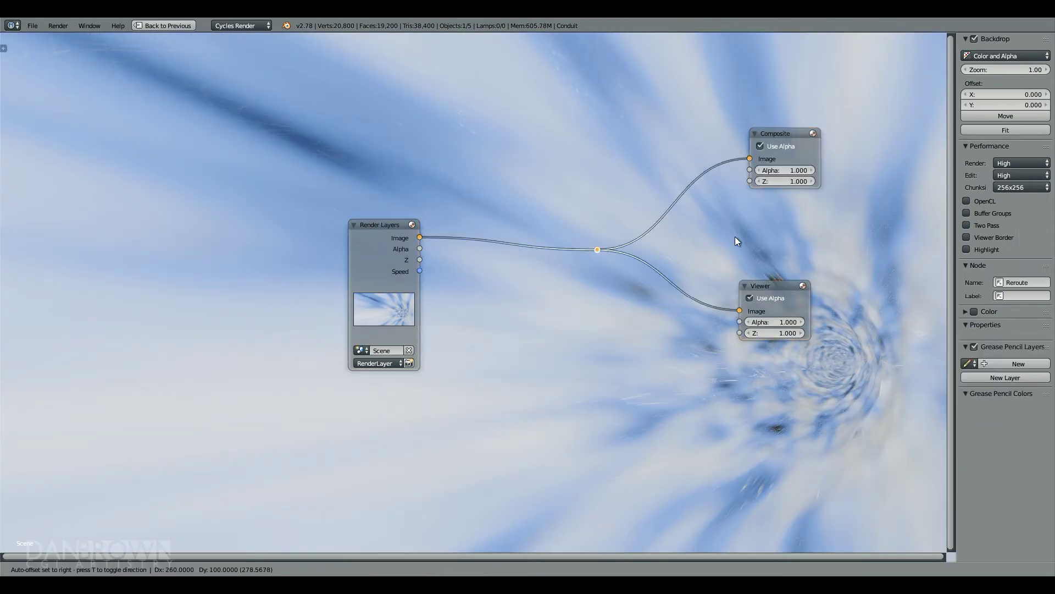
{"action": "left_click", "coordinate": [1017, 130]}
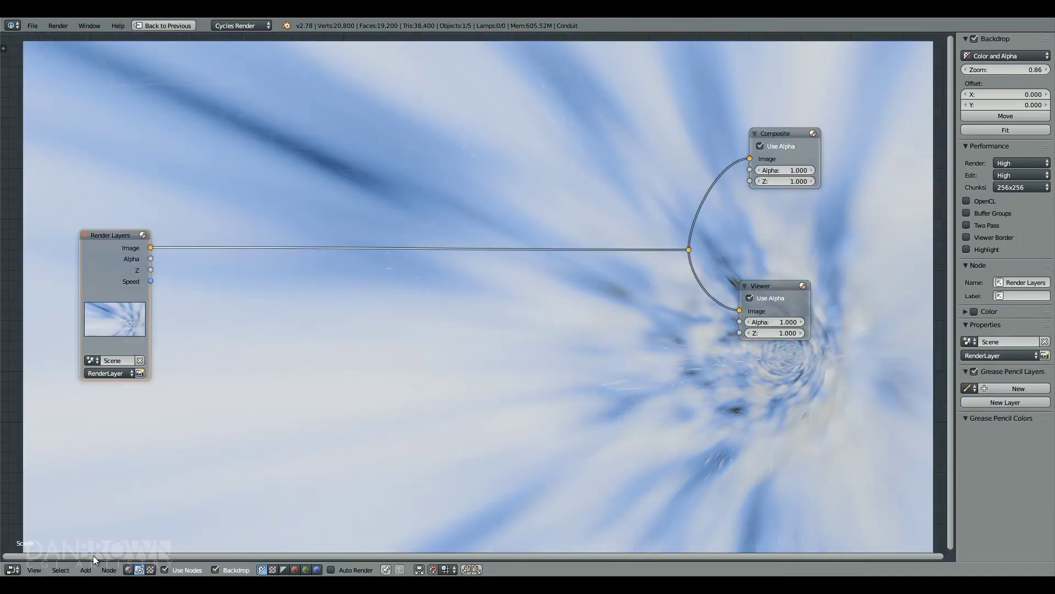
- Insert a Lens Distortion node between the Render Layers node and the two outputs
{"action": "left_click", "coordinate": [86, 570]}
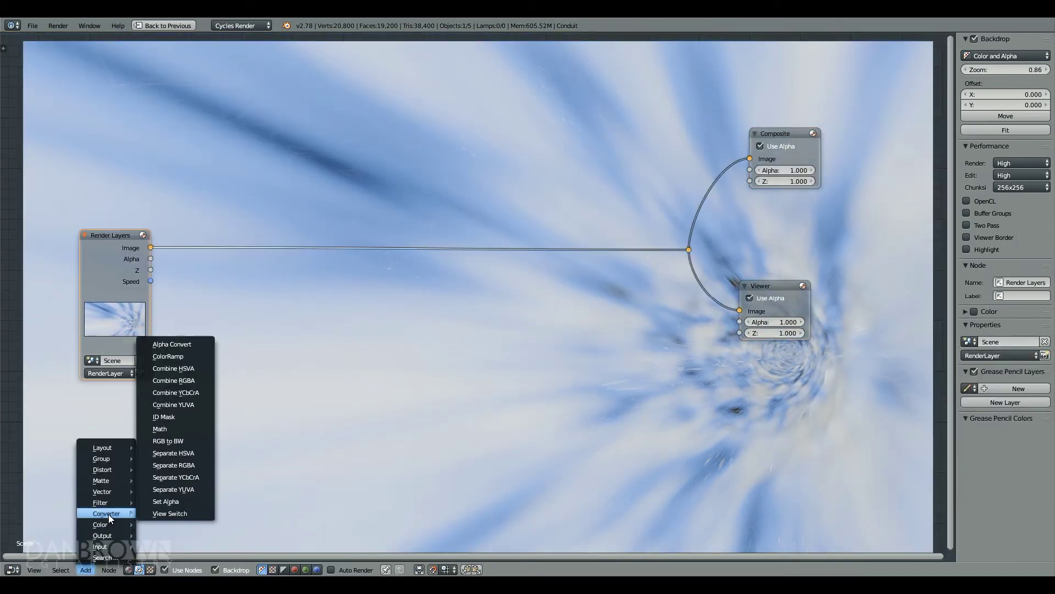
{"action": "mouse_move", "coordinate": [110, 523]}
{"action": "mouse_move", "coordinate": [105, 469]}
{"action": "left_click", "coordinate": [197, 408]}
{"action": "left_click", "coordinate": [364, 243]}
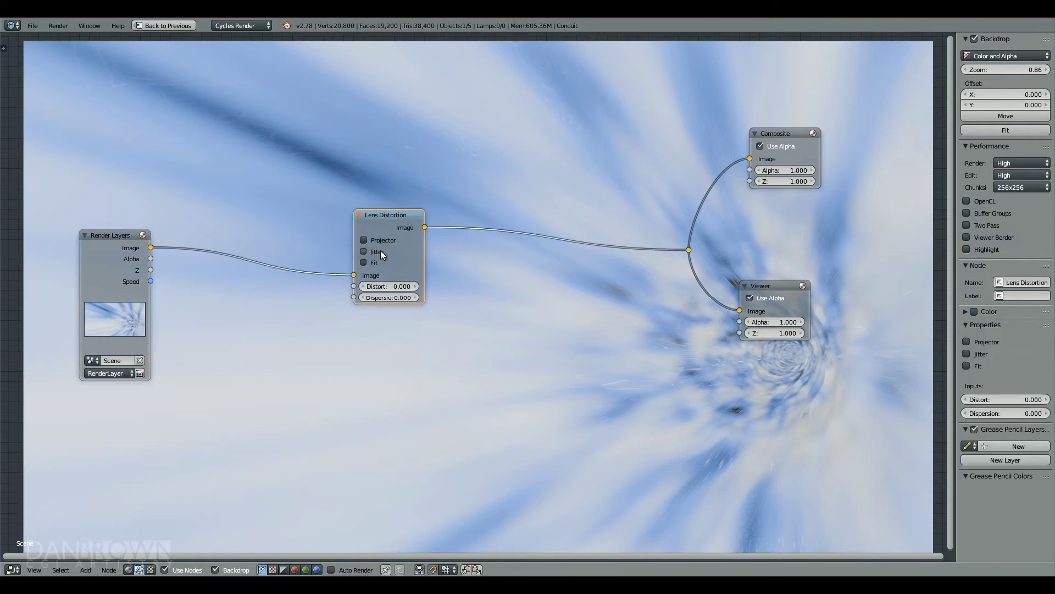
- Enable Fit on the Lens Distortion node and set its distortion to -0.2 and dispersion to 0.1
{"action": "type", "text": "1"}
{"action": "key", "text": "Return"}
{"action": "left_click", "coordinate": [341, 327]}
{"action": "type", "text": ".1"}
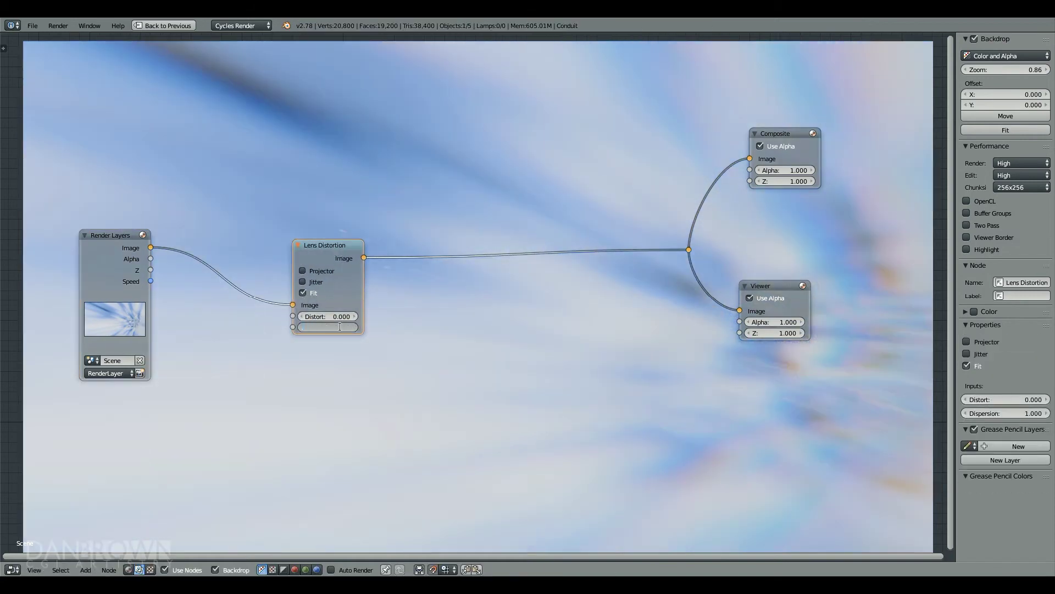
{"action": "key", "text": "Return"}
{"action": "mouse_move", "coordinate": [338, 317]}
{"action": "left_mouse_down"}
{"action": "mouse_move", "coordinate": [406, 317]}
{"action": "mouse_move", "coordinate": [329, 316]}
{"action": "left_mouse_up"}
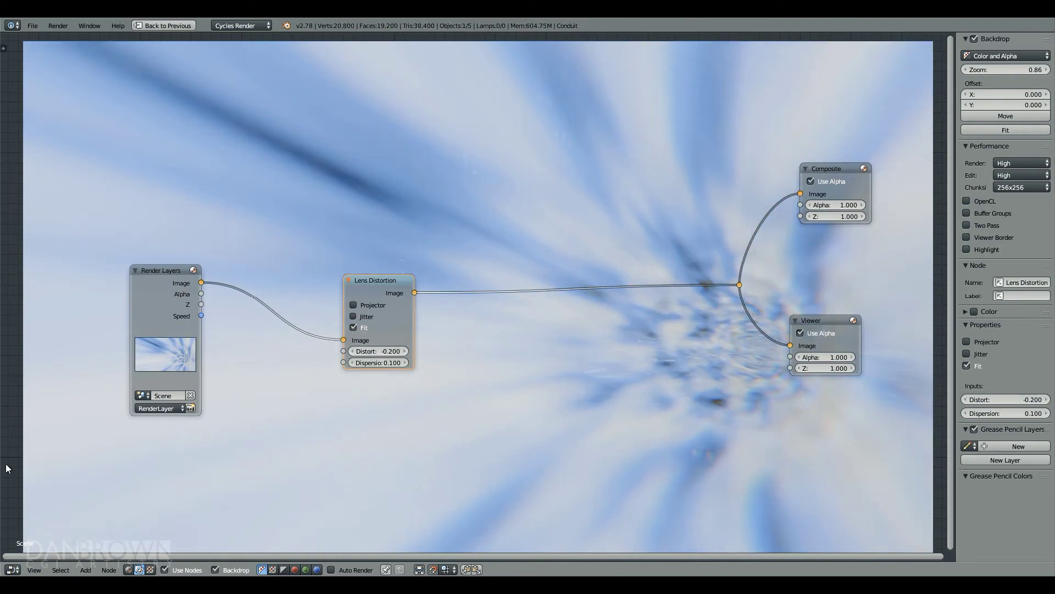
- Restore the multi-editor layout and show the Conduit material's nodes in a large editor below the 3D view
{"action": "left_click", "coordinate": [12, 570]}
{"action": "left_click", "coordinate": [27, 555]}
{"action": "key", "text": "ctrl+Up"}
{"action": "left_click", "coordinate": [12, 570]}
{"action": "left_click", "coordinate": [39, 436]}
{"action": "left_click_drag", "start_coordinate": [309, 508], "coordinate": [310, 164]}
{"action": "scroll", "coordinate": [357, 344], "scroll_direction": "up", "scroll_amount": 3}
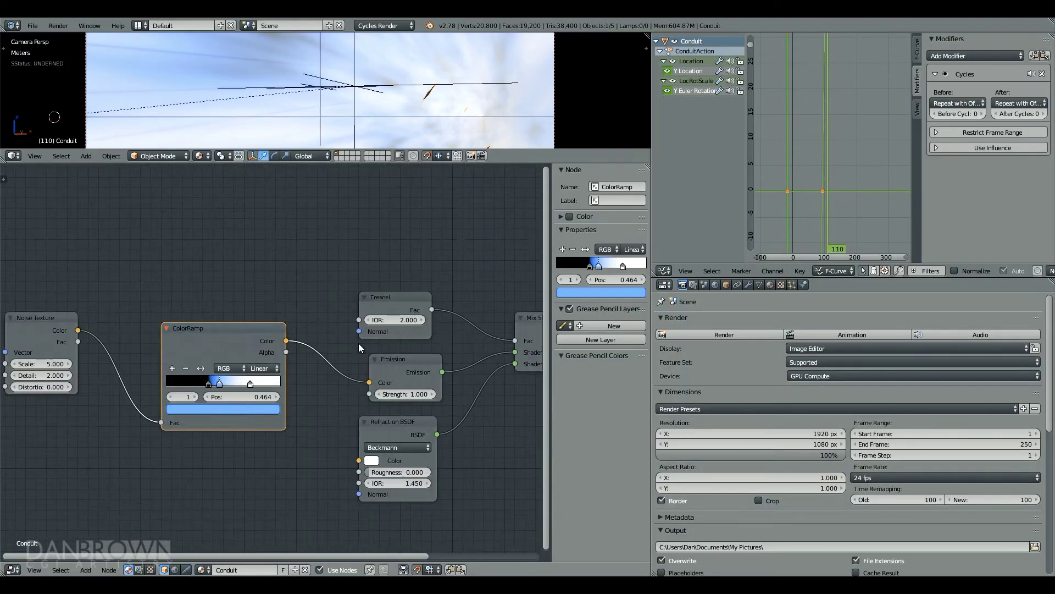
- Try driving the Mix Shader's factor with the ColorRamp's colour and preview it in rendered shading
{"action": "middle_click_drag", "start_coordinate": [400, 333], "coordinate": [312, 314]}
{"action": "middle_click_drag", "start_coordinate": [288, 366], "coordinate": [277, 400]}
{"action": "middle_click_drag", "start_coordinate": [174, 365], "coordinate": [192, 385]}
{"action": "left_click_drag", "start_coordinate": [192, 381], "coordinate": [439, 381]}
{"action": "left_click", "coordinate": [323, 325]}
{"action": "left_click_drag", "start_coordinate": [348, 302], "coordinate": [311, 306]}
{"action": "left_click", "coordinate": [770, 284]}
{"action": "left_click_drag", "start_coordinate": [473, 160], "coordinate": [473, 299]}
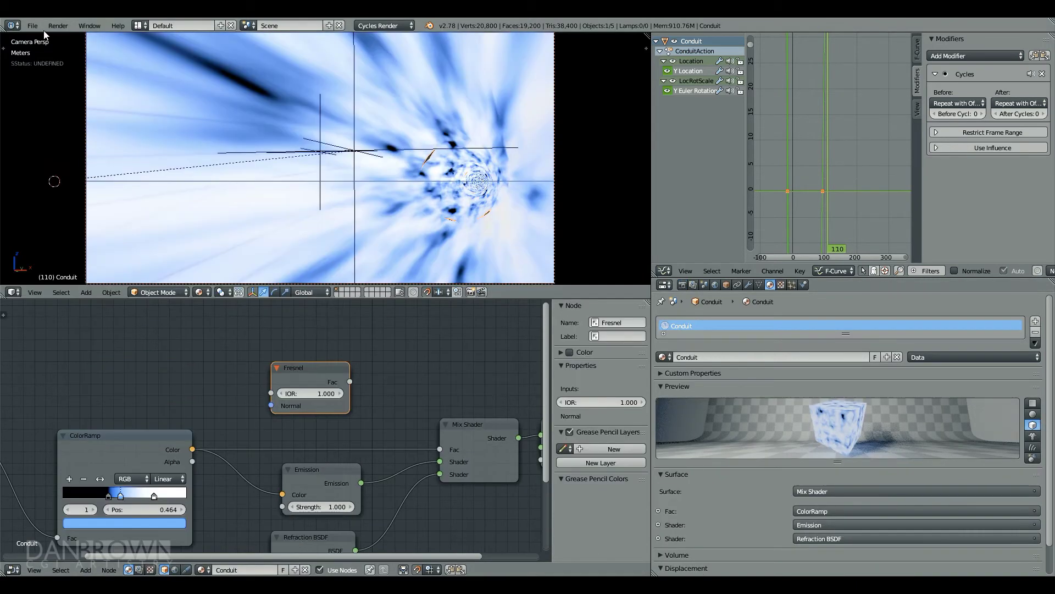
{"action": "left_click", "coordinate": [198, 292]}
{"action": "left_click", "coordinate": [217, 272]}
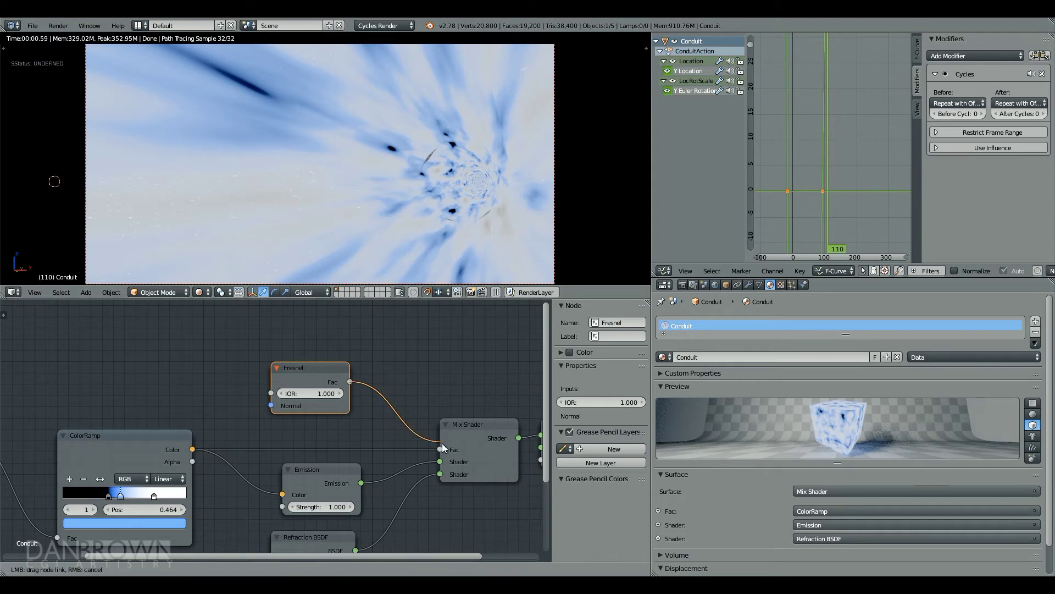
- Reconnect the Fresnel node to the Mix Shader's factor and try IOR values of 0.2, 5, 1 and 2.5
{"action": "left_click_drag", "start_coordinate": [444, 446], "coordinate": [443, 447]}
{"action": "left_click", "coordinate": [323, 393]}
{"action": "type", "text": "0.2"}
{"action": "key", "text": "Return"}
{"action": "left_click", "coordinate": [323, 393]}
{"action": "type", "text": "5"}
{"action": "key", "text": "Return"}
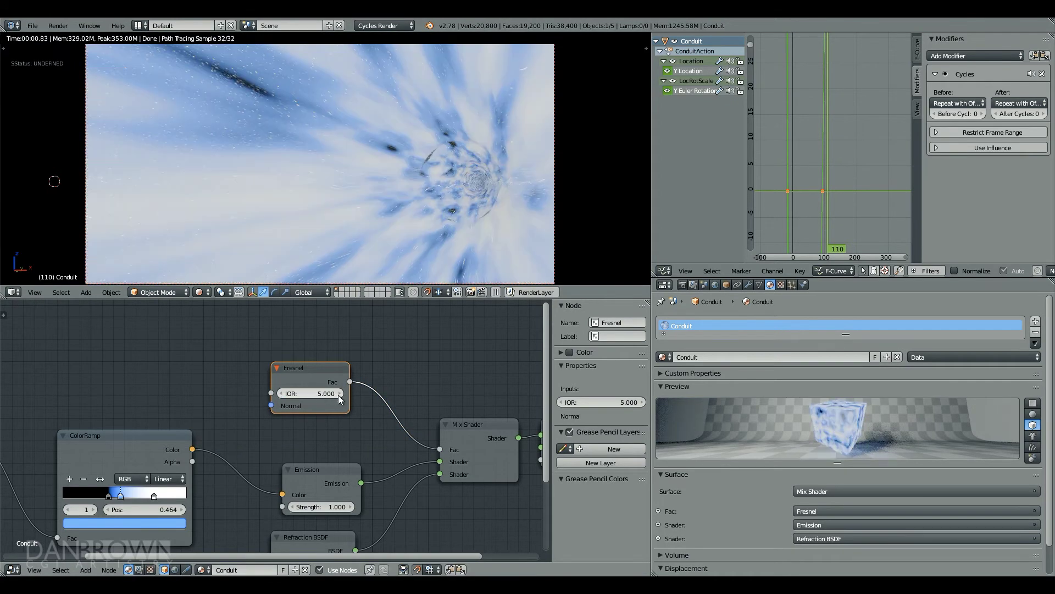
{"action": "left_click", "coordinate": [748, 284]}
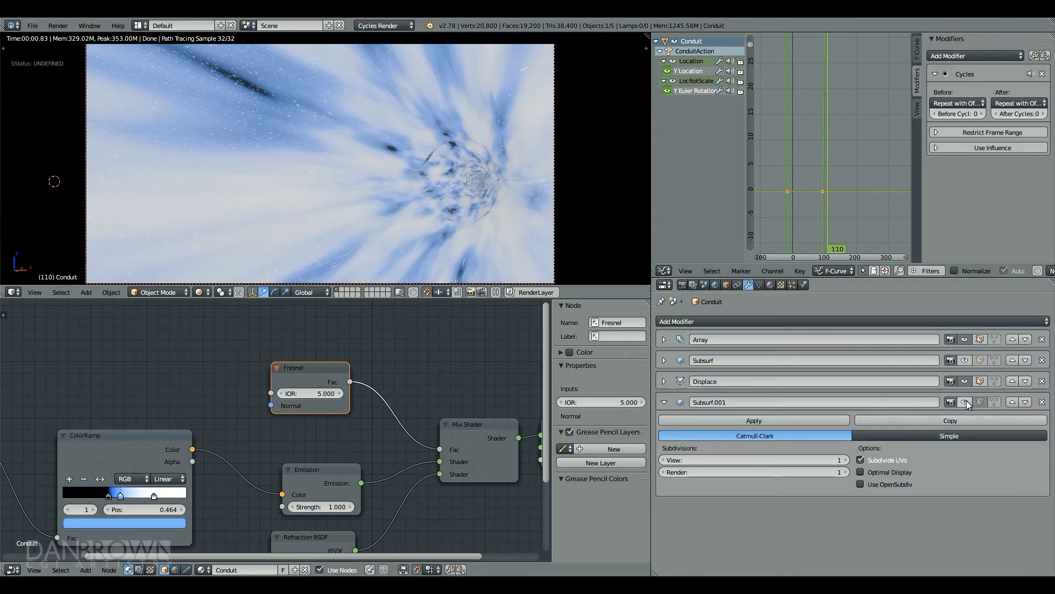
{"action": "left_click", "coordinate": [310, 394]}
{"action": "type", "text": "1"}
{"action": "key", "text": "Return"}
{"action": "left_click", "coordinate": [317, 393]}
{"action": "type", "text": "2.5"}
{"action": "key", "text": "Return"}
- Set the Fresnel IOR to 10 and move the ColorRamp's black stop to 0.391
{"action": "left_click", "coordinate": [318, 394]}
{"action": "type", "text": "10"}
{"action": "key", "text": "Return"}
{"action": "mouse_move", "coordinate": [147, 496]}
{"action": "left_mouse_down"}
{"action": "mouse_move", "coordinate": [131, 499]}
{"action": "mouse_move", "coordinate": [190, 499]}
{"action": "mouse_move", "coordinate": [128, 494]}
{"action": "mouse_move", "coordinate": [145, 497]}
{"action": "left_mouse_up"}
{"action": "scroll", "coordinate": [483, 168], "scroll_direction": "down", "scroll_amount": 1}
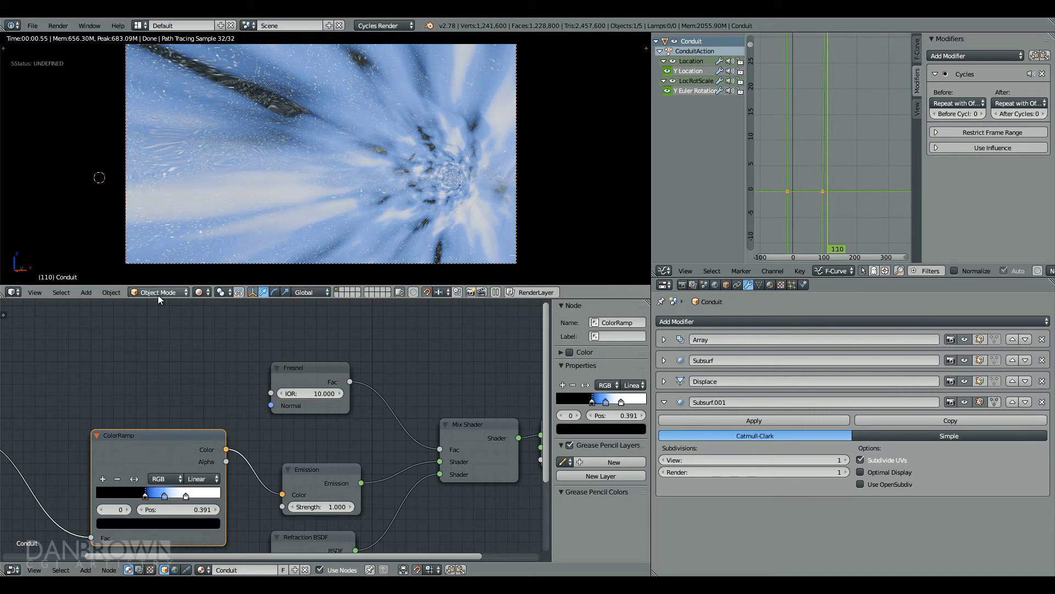
- Return the viewport to solid shading and save the file
{"action": "left_click", "coordinate": [201, 292]}
{"action": "left_click", "coordinate": [212, 255]}
{"action": "left_click", "coordinate": [682, 285]}
{"action": "left_click", "coordinate": [33, 26]}
{"action": "left_click", "coordinate": [46, 114]}
- Hide the tube's Displace modifier in the viewport and play the animation in a maximized wireframe camera view
{"action": "left_click", "coordinate": [749, 285]}
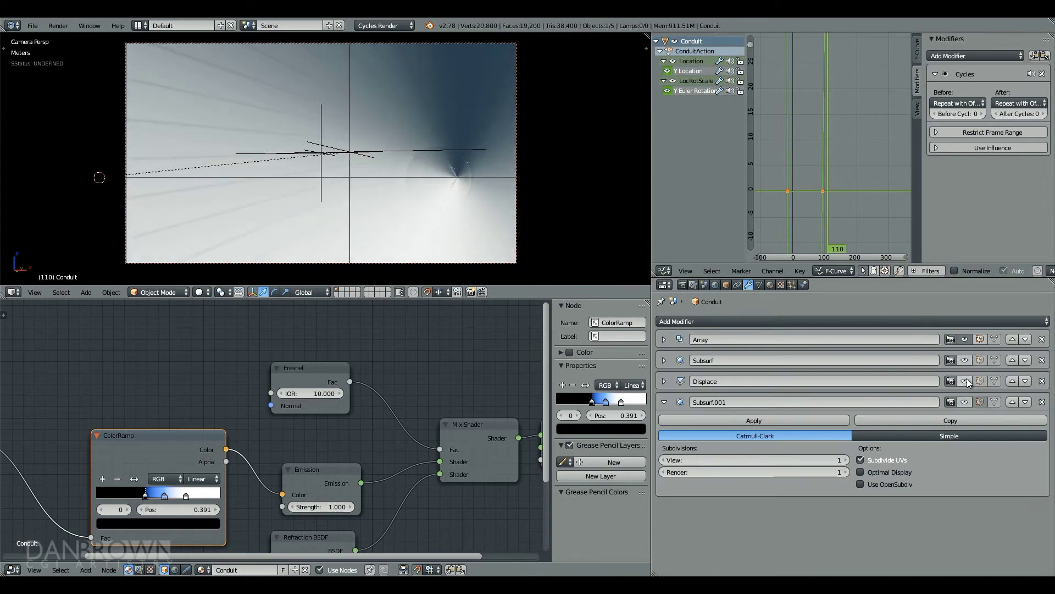
{"action": "left_click", "coordinate": [222, 267]}
{"action": "key", "text": "alt+a"}
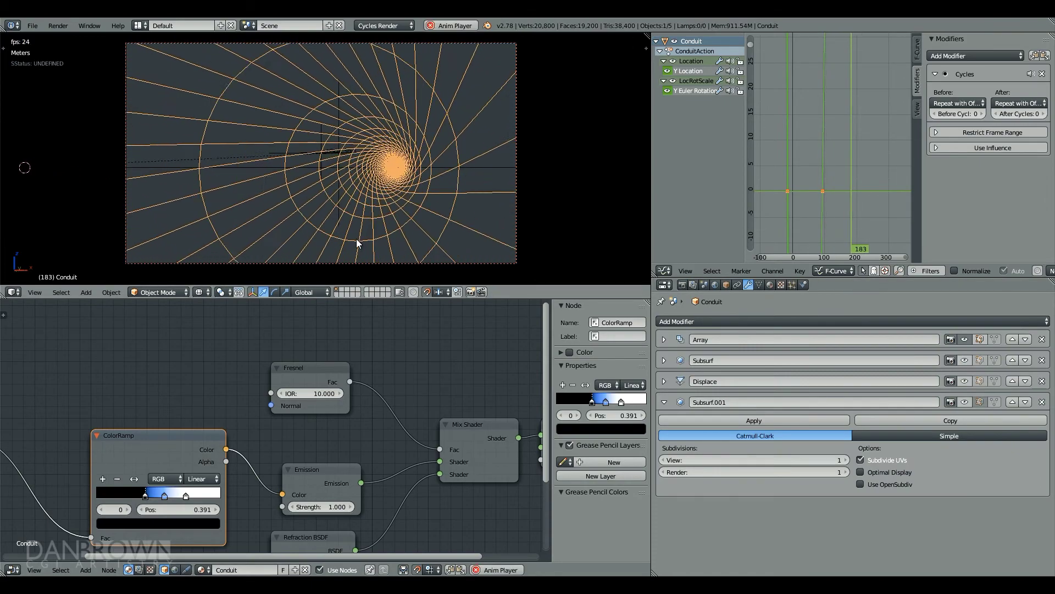
{"action": "key", "text": "ctrl+Up"}
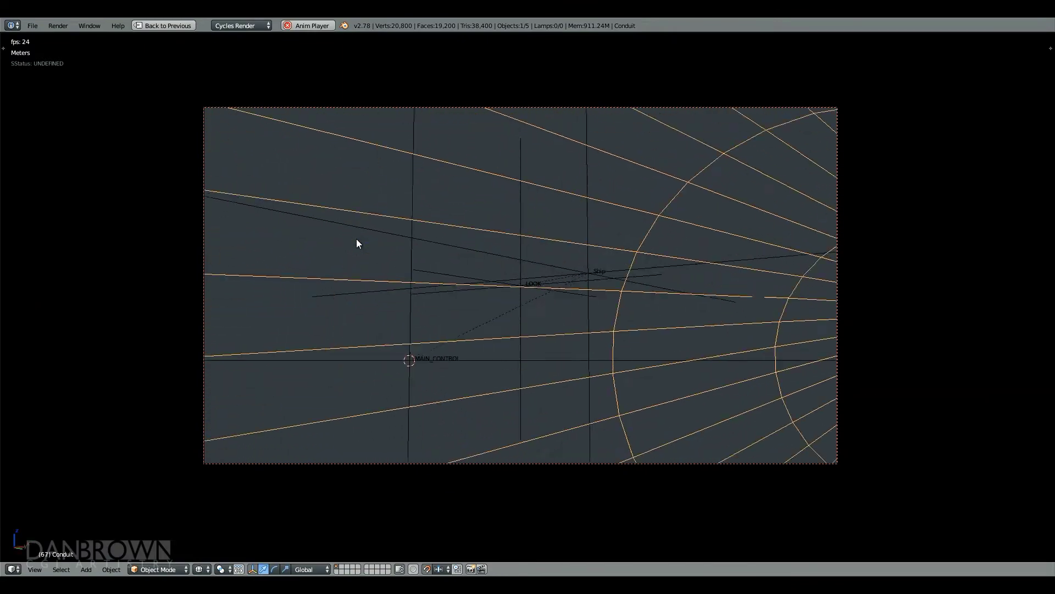
{"action": "key", "text": "Escape"}
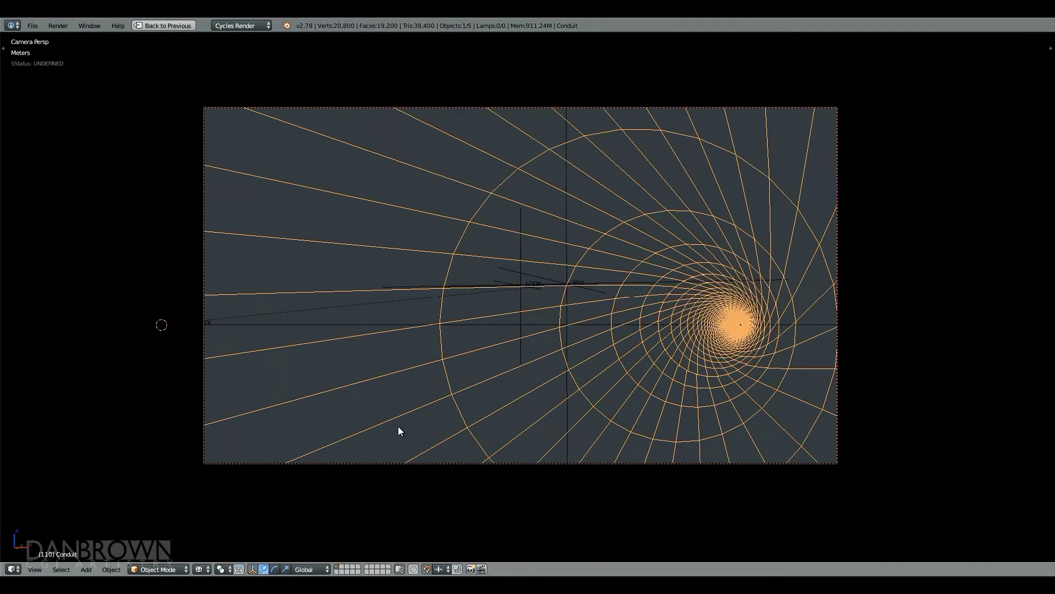
{"action": "key", "text": "ctrl+Up"}
- Save the file and render frame 110
{"action": "left_click", "coordinate": [32, 26]}
{"action": "left_click", "coordinate": [62, 109]}
{"action": "left_click", "coordinate": [682, 285]}
{"action": "key", "text": "F12"}
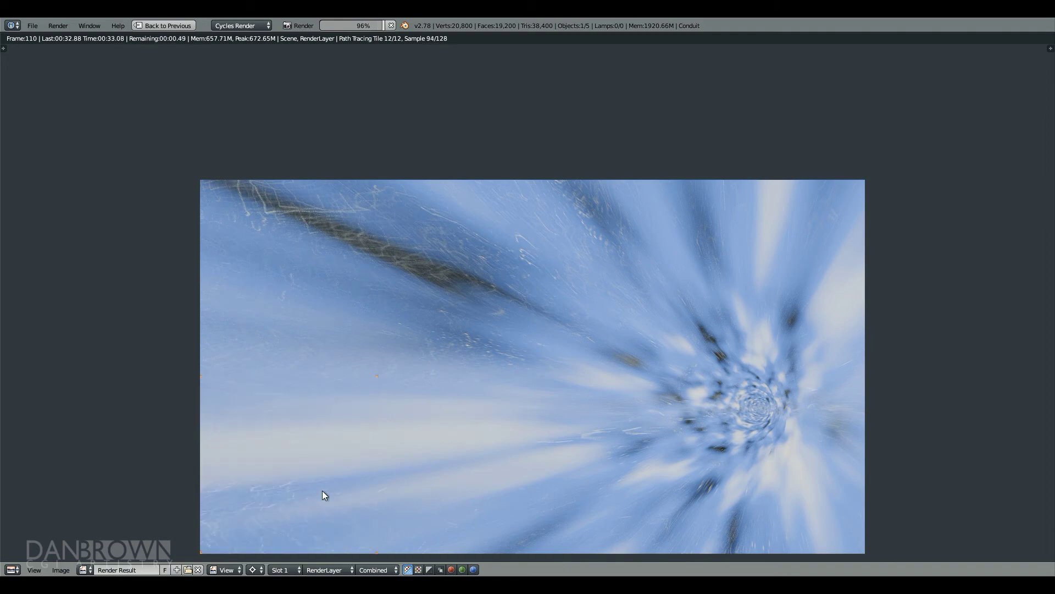
{"action": "key", "text": "ctrl+Up"}
{"action": "scroll", "coordinate": [469, 378], "scroll_direction": "down", "scroll_amount": 2}
{"action": "middle_click_drag", "start_coordinate": [472, 371], "coordinate": [474, 334]}
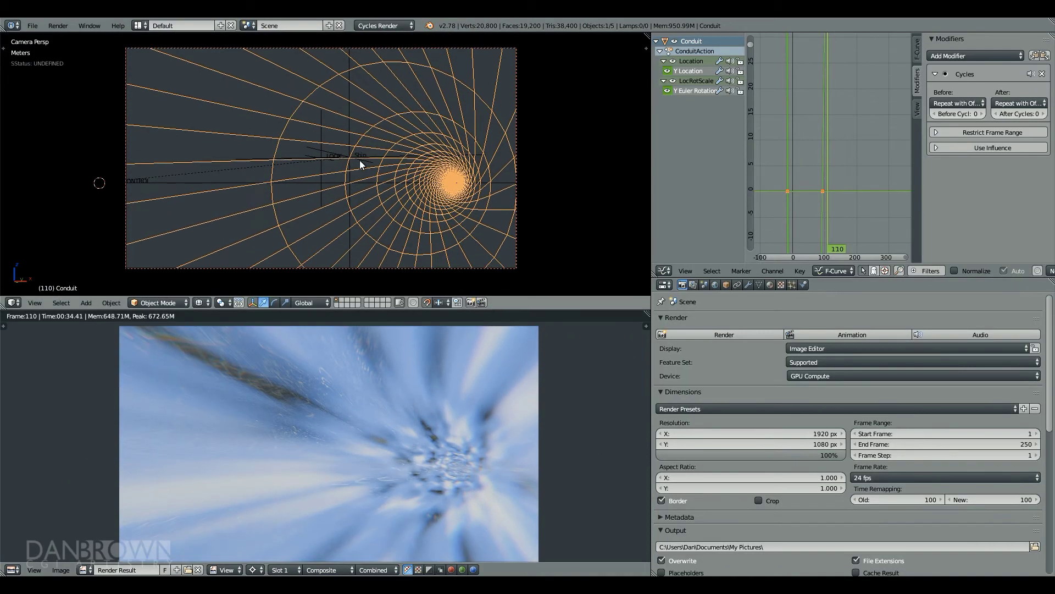
- Key LOOK at frame 110 moved sideways along X so the camera turns towards the tube's vanishing point
{"action": "right_click", "coordinate": [329, 154]}
{"action": "scroll", "coordinate": [321, 157], "scroll_direction": "up", "scroll_amount": 3}
{"action": "right_click", "coordinate": [318, 158]}
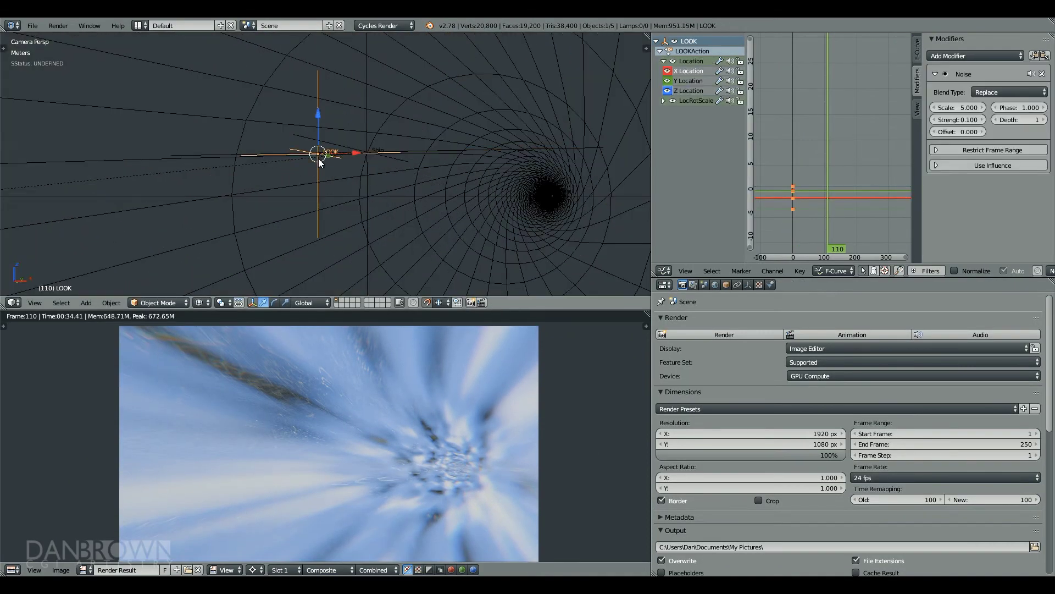
{"action": "key", "text": "g"}
{"action": "left_click", "coordinate": [484, 209]}
{"action": "scroll", "coordinate": [478, 225], "scroll_direction": "down", "scroll_amount": 3}
{"action": "scroll", "coordinate": [413, 164], "scroll_direction": "up", "scroll_amount": 2}
{"action": "key", "text": "g"}
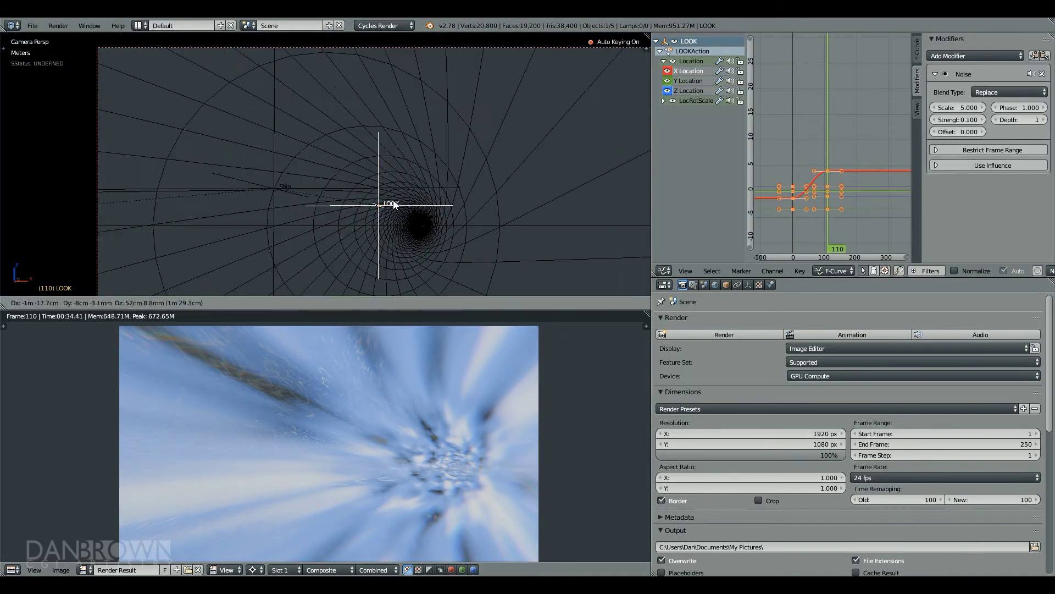
{"action": "left_click", "coordinate": [382, 203]}
{"action": "key", "text": "Escape"}
- Play back the keyed camera turn in solid shading and render the last frame, 250
{"action": "left_click_drag", "start_coordinate": [441, 500], "coordinate": [241, 392]}
{"action": "key", "text": "alt+a"}
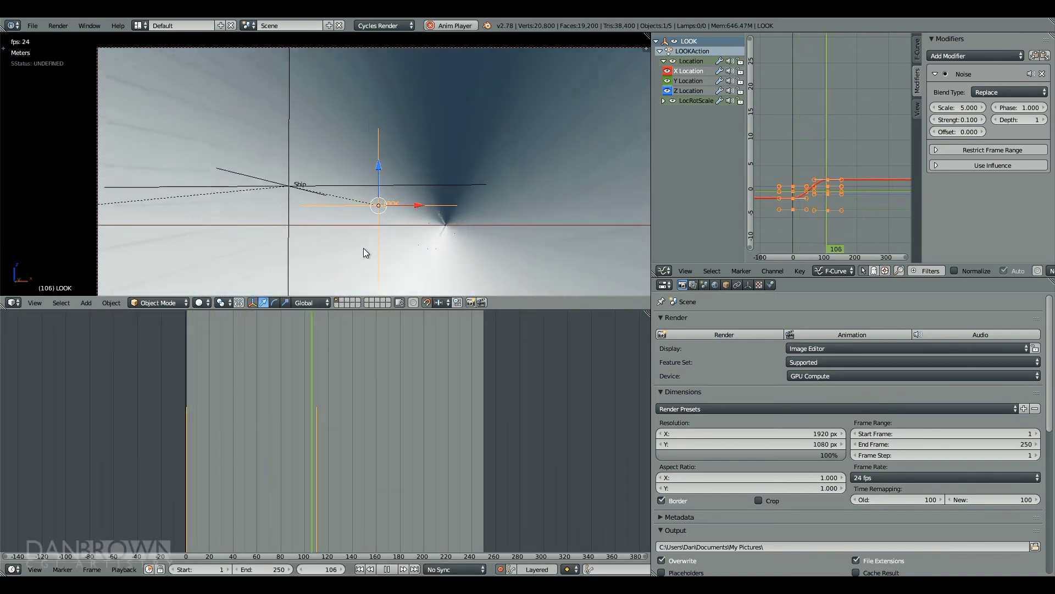
{"action": "key", "text": "alt+a"}
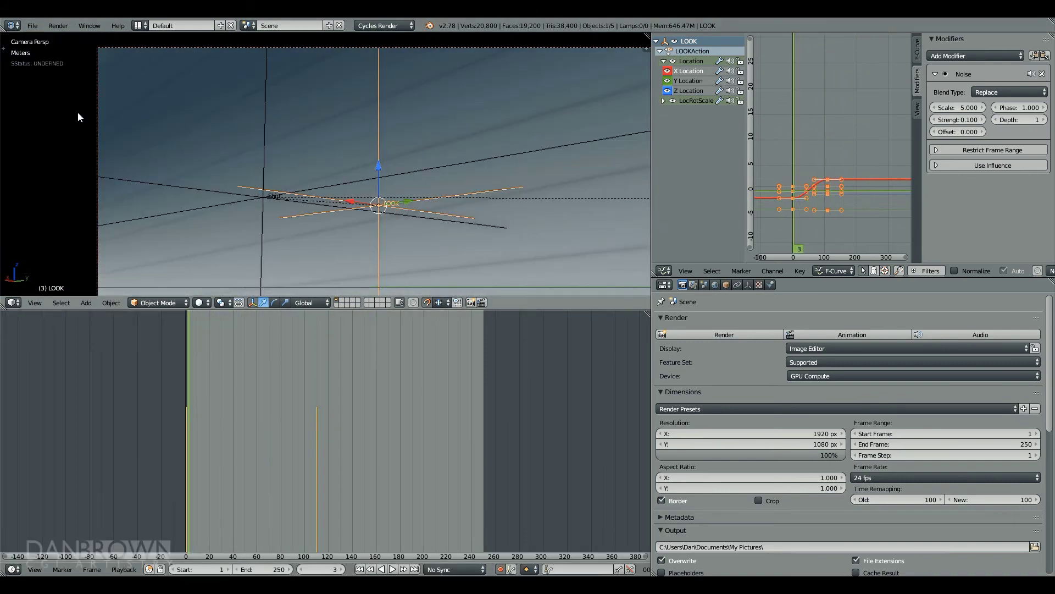
{"action": "key", "text": "shift+Right"}
{"action": "key", "text": "F12"}
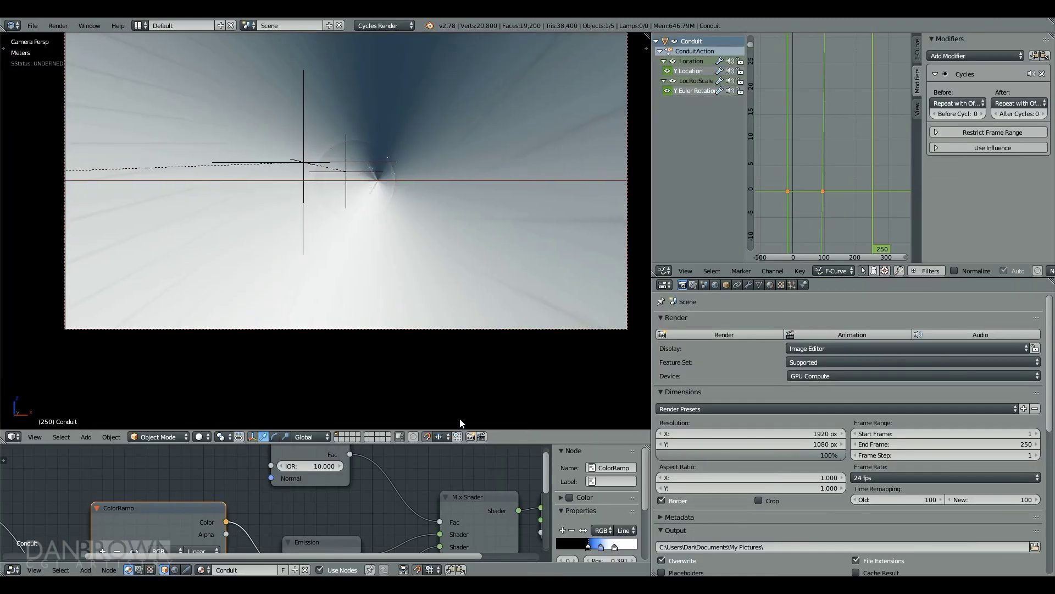
- Enlarge the node editor and display the tube's complete material node tree
{"action": "left_click_drag", "start_coordinate": [451, 442], "coordinate": [450, 281]}
{"action": "left_click", "coordinate": [139, 569]}
{"action": "middle_click_drag", "start_coordinate": [385, 473], "coordinate": [227, 490]}
{"action": "left_click", "coordinate": [325, 404]}
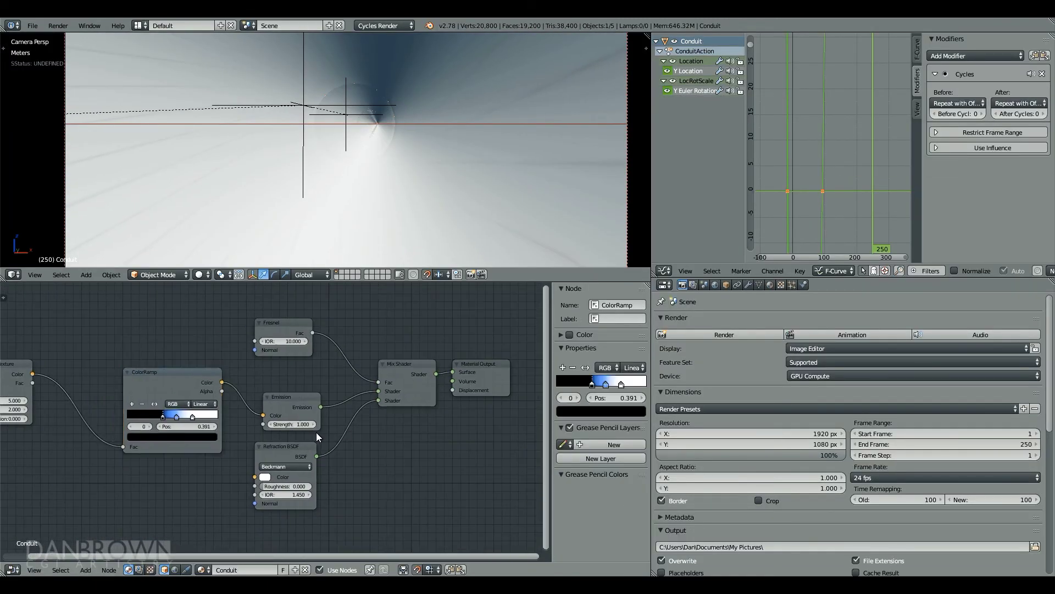
{"action": "key", "text": "Home"}
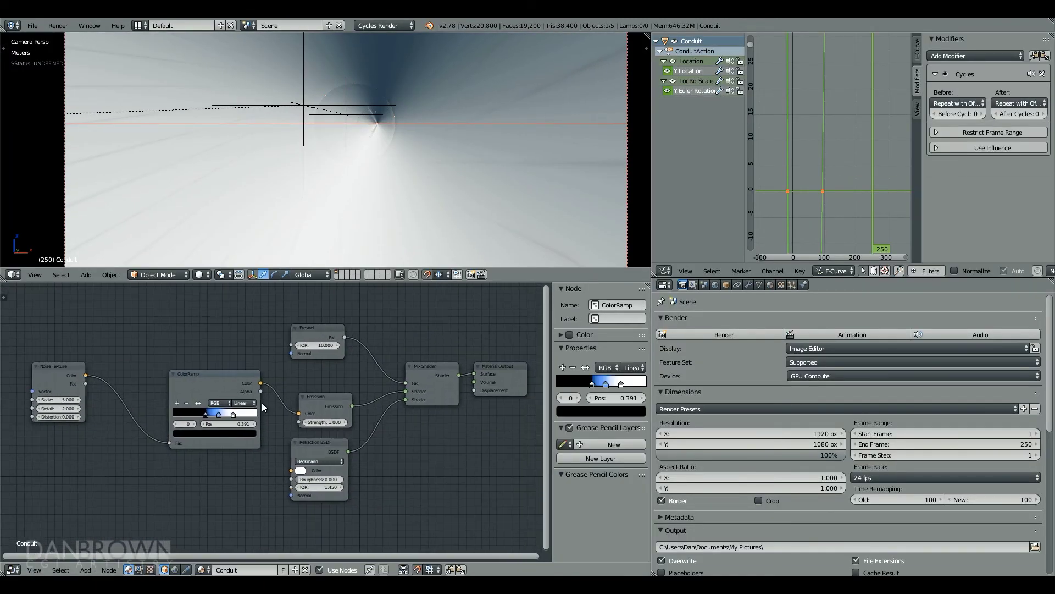